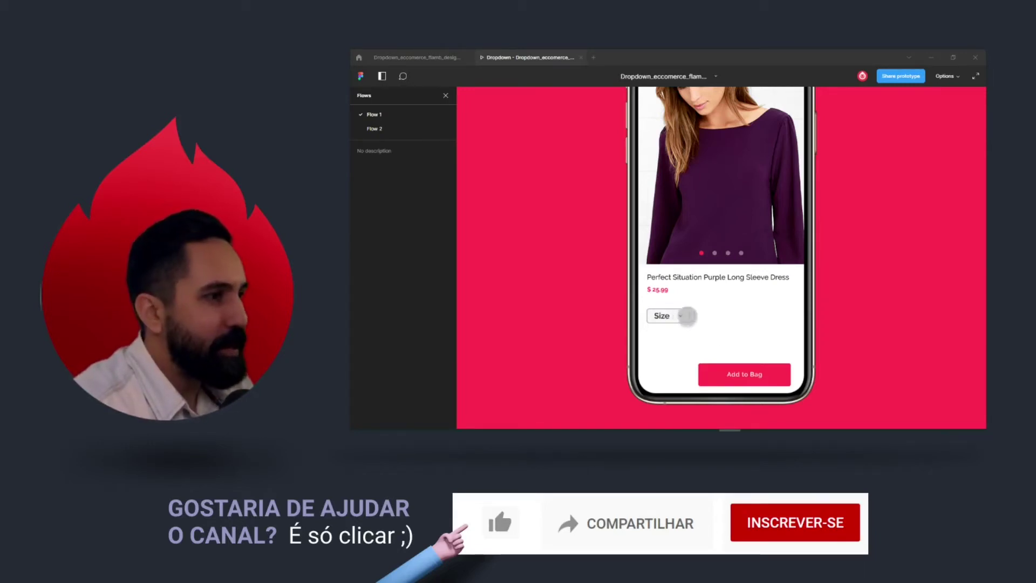
Step: In the prototype, pick sizes M, G and then P from the Size dropdown
{"action": "left_click", "coordinate": [680, 316]}
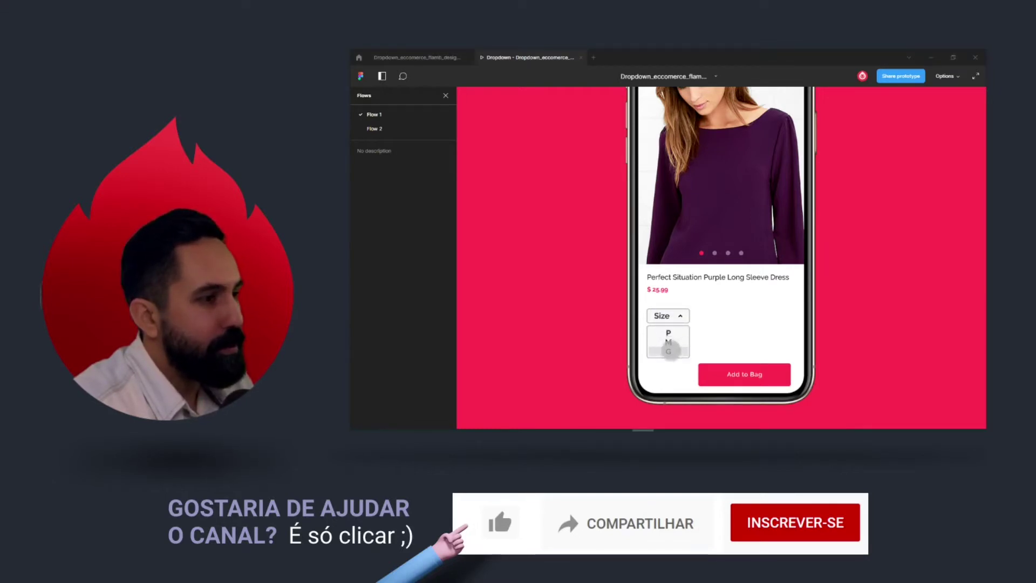
{"action": "left_click", "coordinate": [669, 342]}
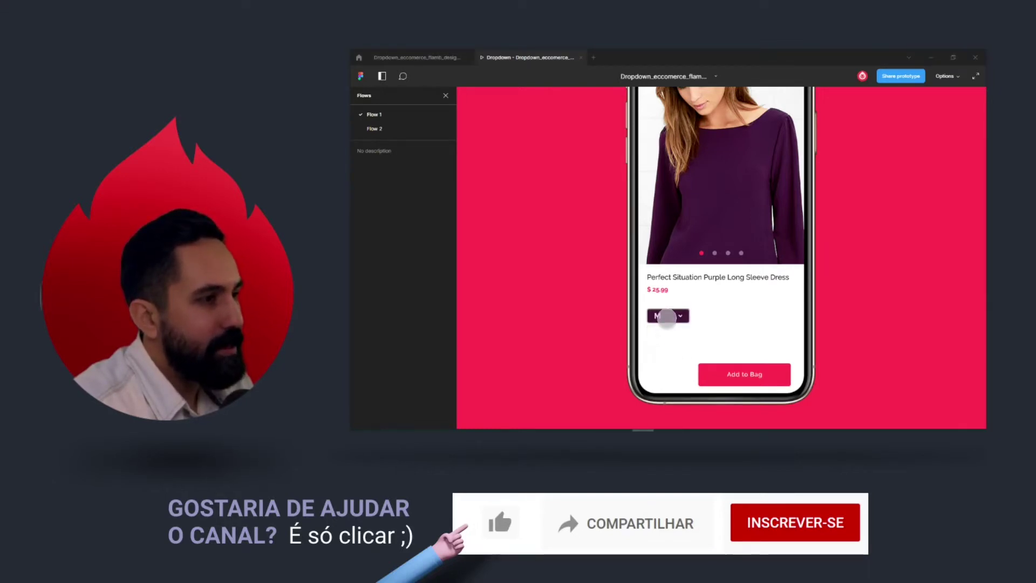
{"action": "left_click", "coordinate": [681, 316]}
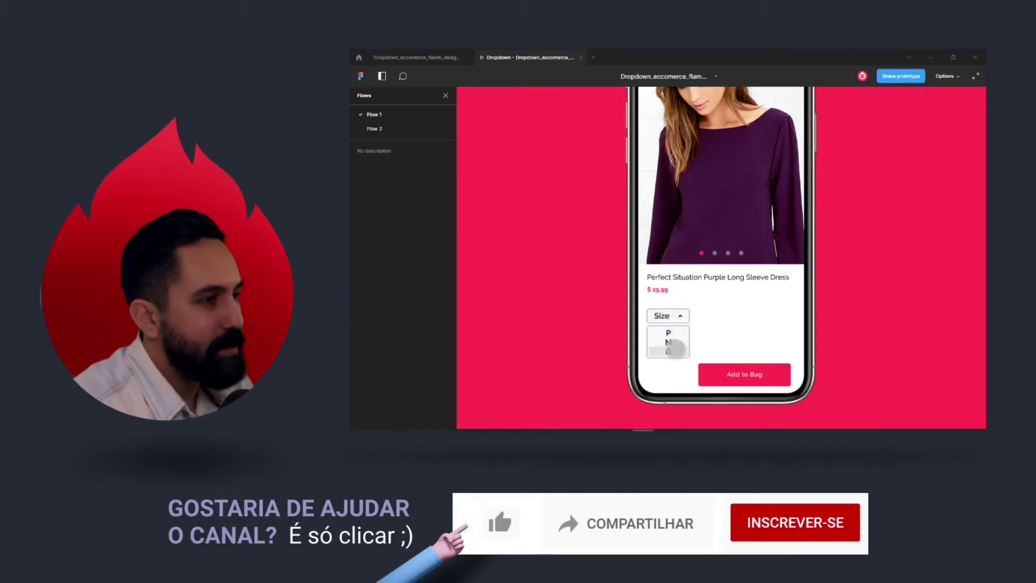
{"action": "left_click", "coordinate": [672, 351]}
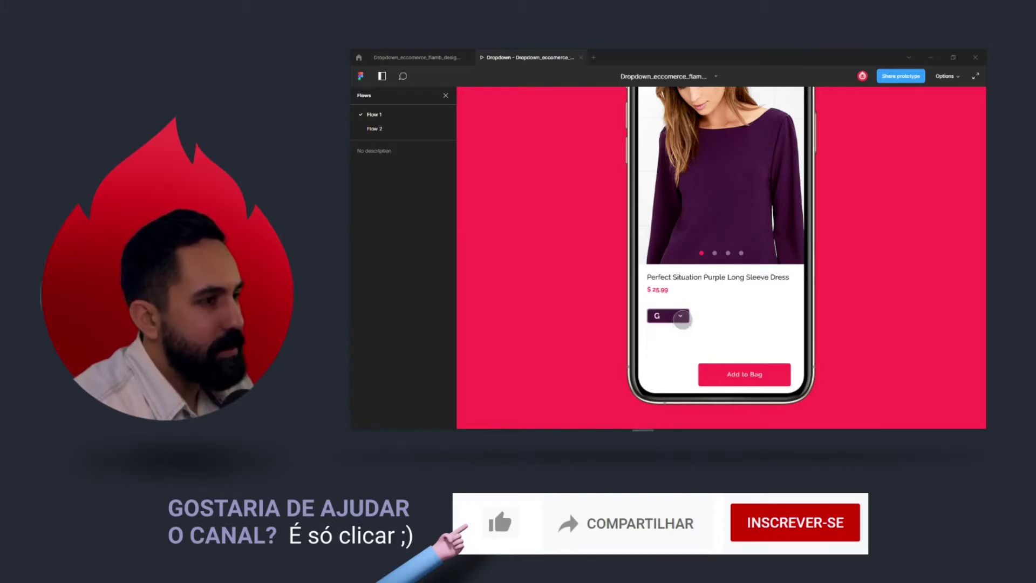
{"action": "left_click", "coordinate": [677, 316]}
{"action": "left_click", "coordinate": [674, 333]}
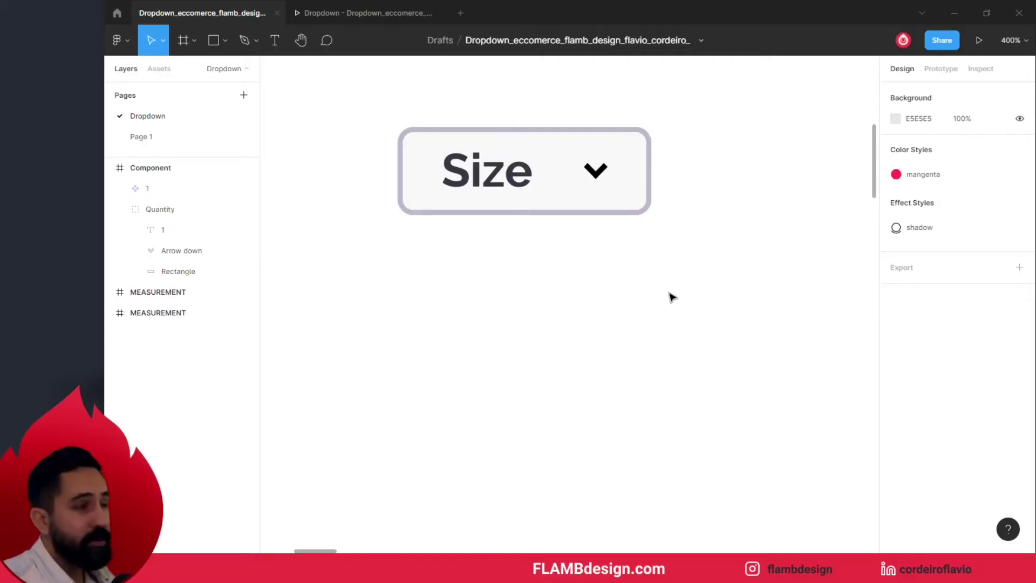
Step: Select the whole Size dropdown group and Alt-drag a copy downward below it
{"action": "double_click", "coordinate": [516, 183]}
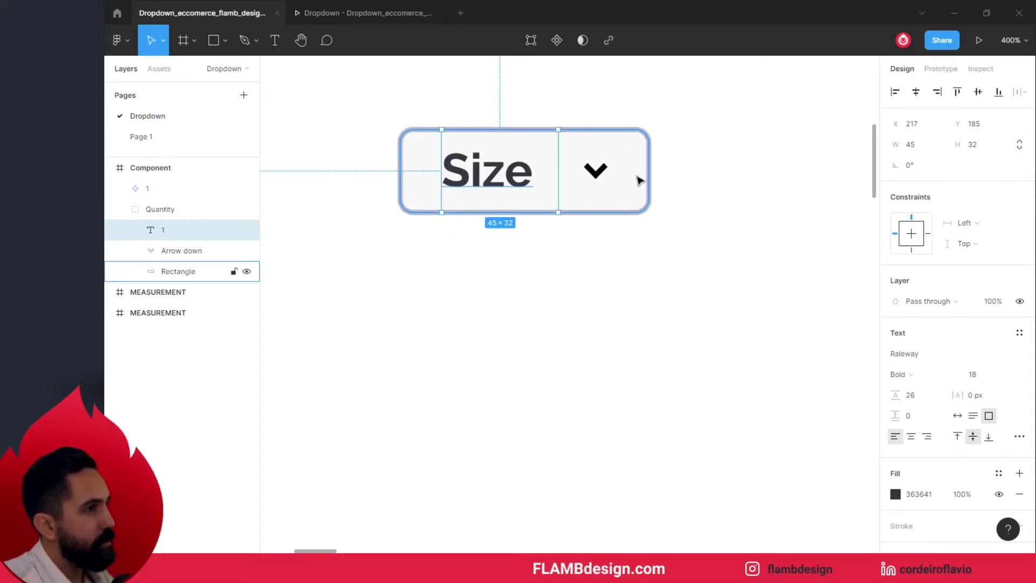
{"action": "left_click", "coordinate": [600, 174]}
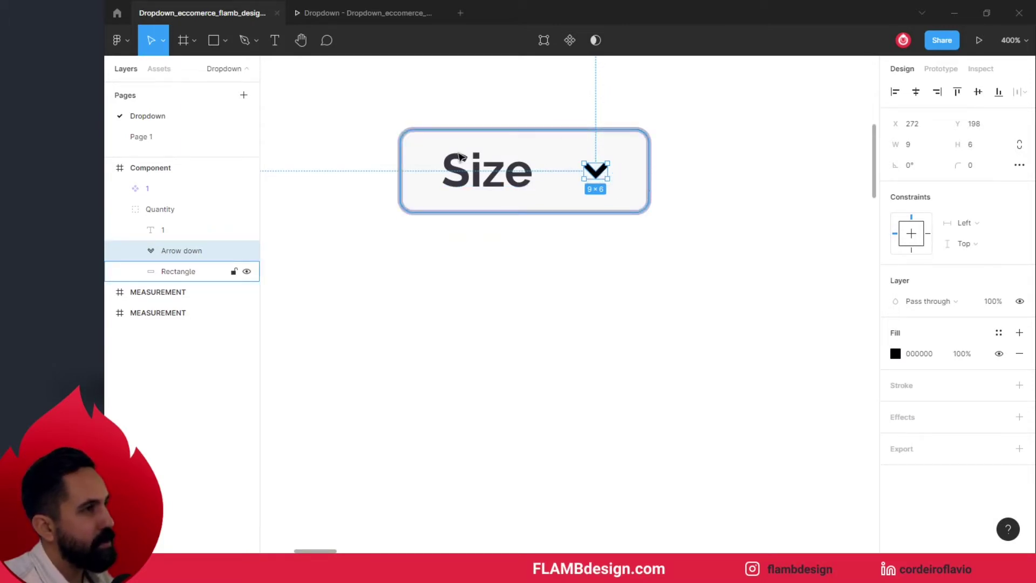
{"action": "left_click", "coordinate": [664, 312]}
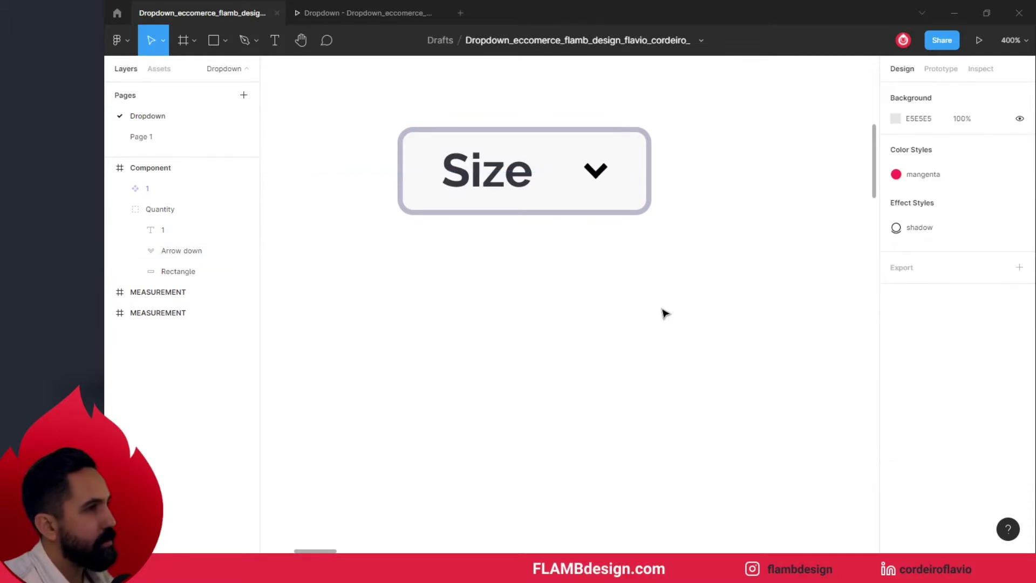
{"action": "left_click", "coordinate": [507, 209]}
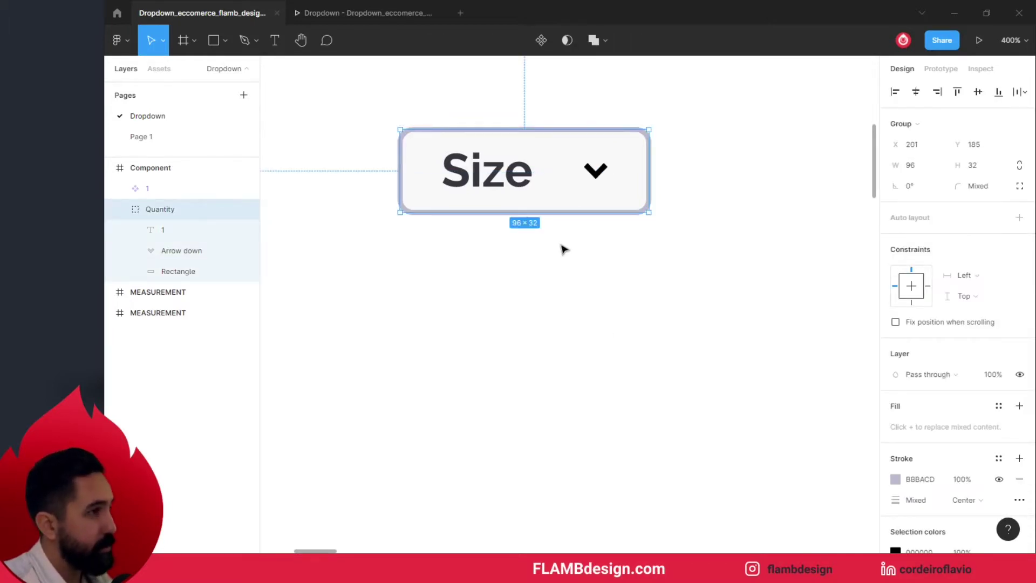
{"action": "scroll", "coordinate": [578, 318], "scroll_direction": "down", "scroll_amount": 1}
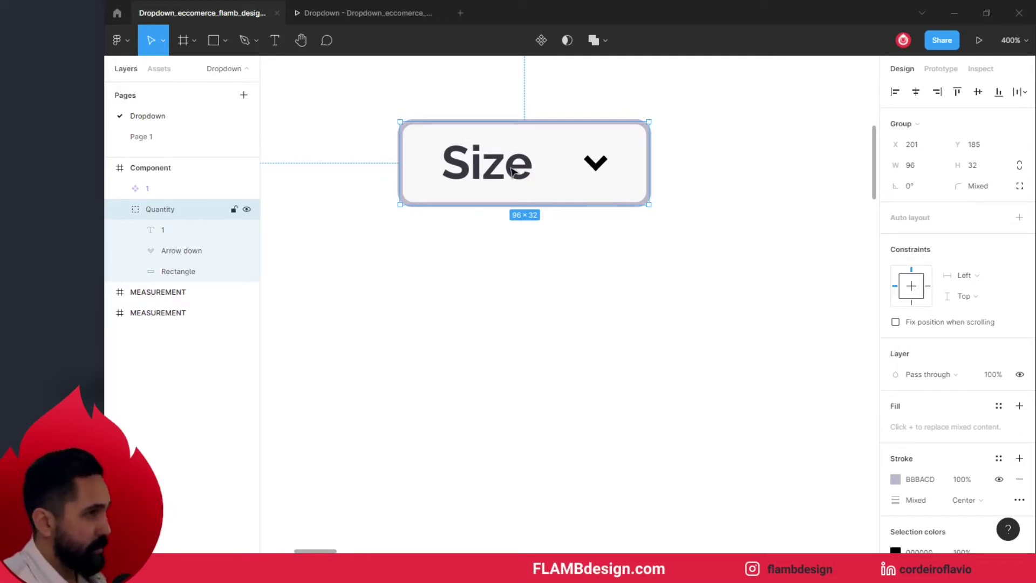
{"action": "mouse_move", "coordinate": [512, 170]}
{"action": "left_mouse_down"}
{"action": "mouse_move", "coordinate": [524, 325]}
{"action": "mouse_move", "coordinate": [527, 292]}
{"action": "left_mouse_up"}
Step: Drop the copy 20px below, delete its arrow and stretch the box taller
{"action": "left_click", "coordinate": [546, 340]}
{"action": "left_click", "coordinate": [507, 295]}
{"action": "double_click", "coordinate": [591, 293]}
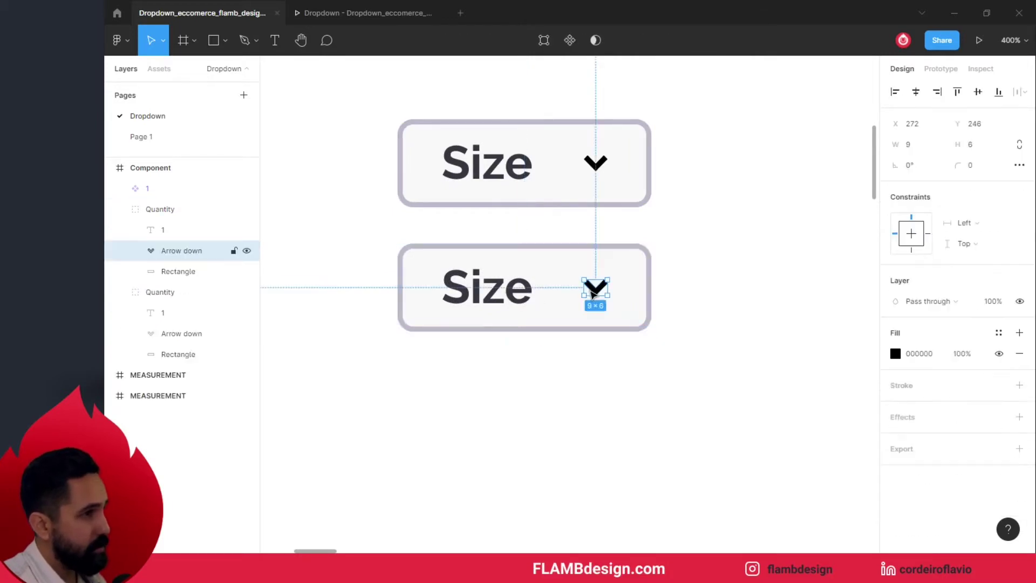
{"action": "key", "text": "Delete"}
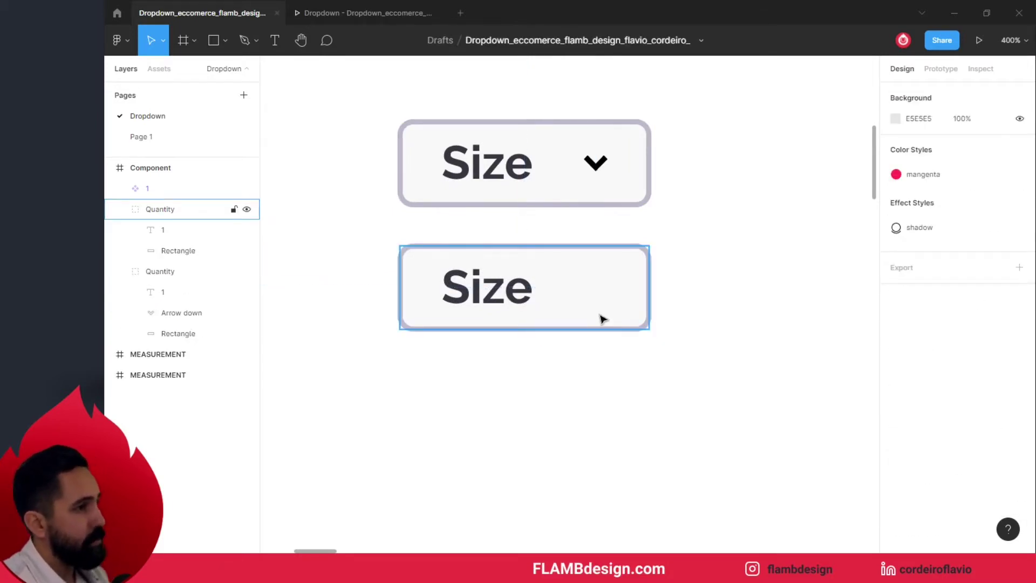
{"action": "left_click", "coordinate": [599, 318]}
{"action": "left_click_drag", "start_coordinate": [597, 329], "coordinate": [599, 435]}
Step: Replace the copy's Size label with P and shrink its text box to 24 high
{"action": "left_click", "coordinate": [710, 406]}
{"action": "double_click", "coordinate": [514, 348]}
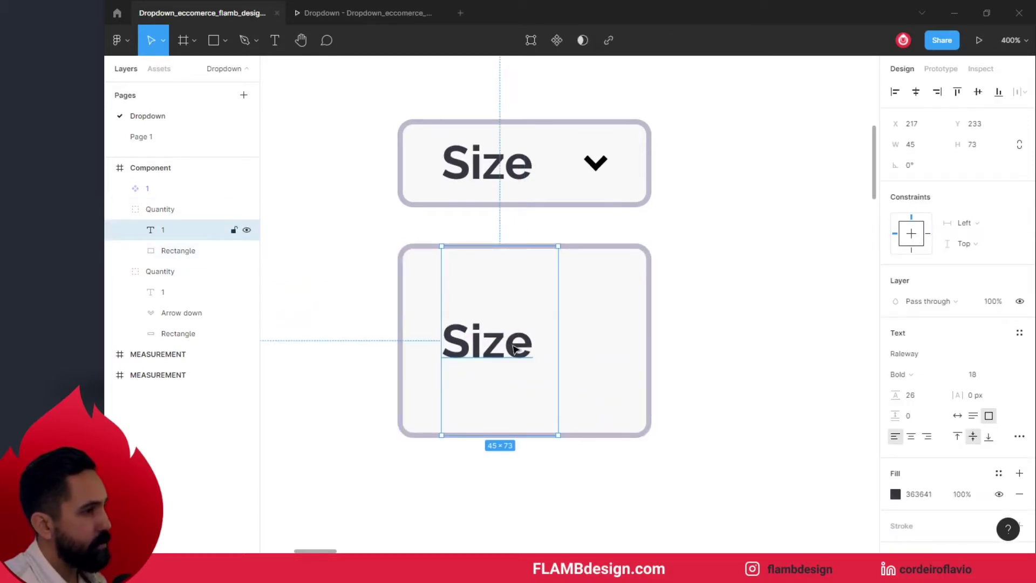
{"action": "left_click_drag", "start_coordinate": [516, 439], "coordinate": [509, 336]}
{"action": "double_click", "coordinate": [508, 307]}
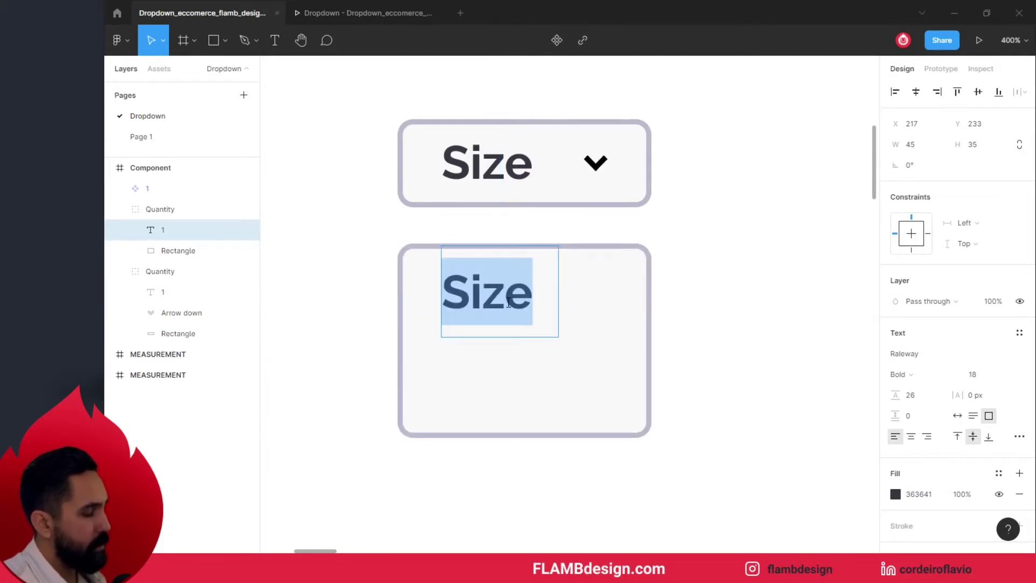
{"action": "type", "text": "P"}
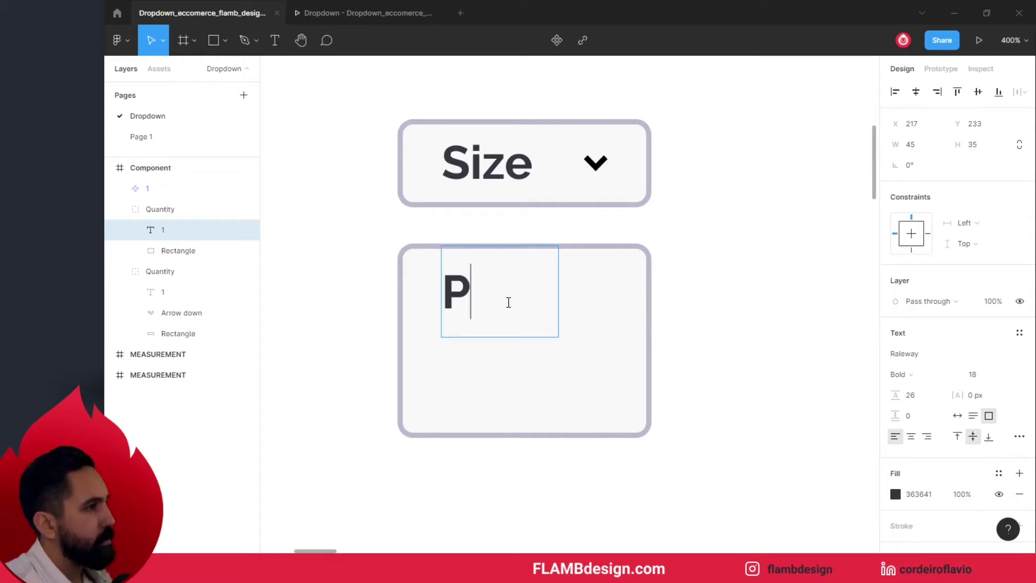
{"action": "key", "text": "Escape"}
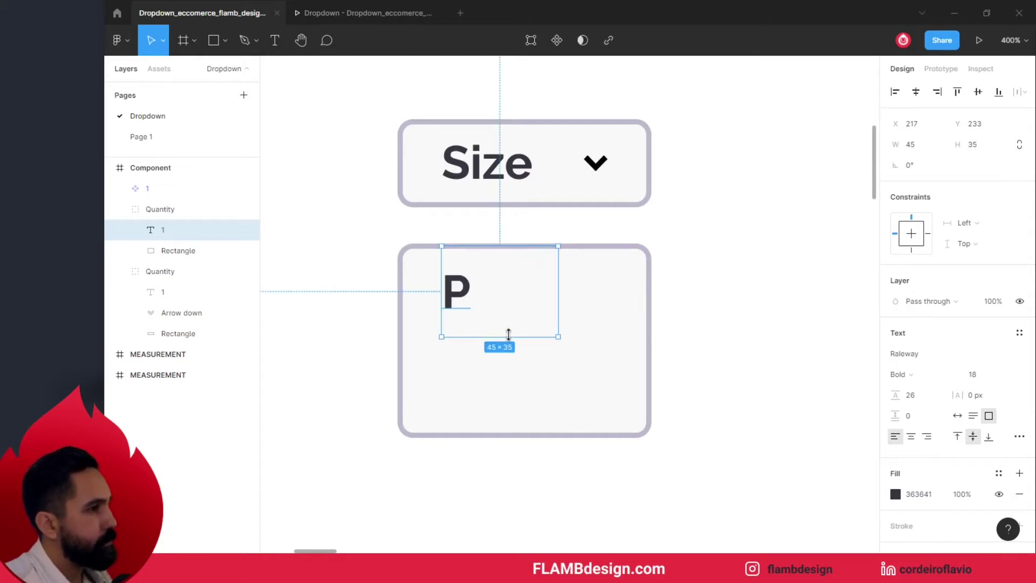
{"action": "left_click_drag", "start_coordinate": [508, 334], "coordinate": [510, 307]}
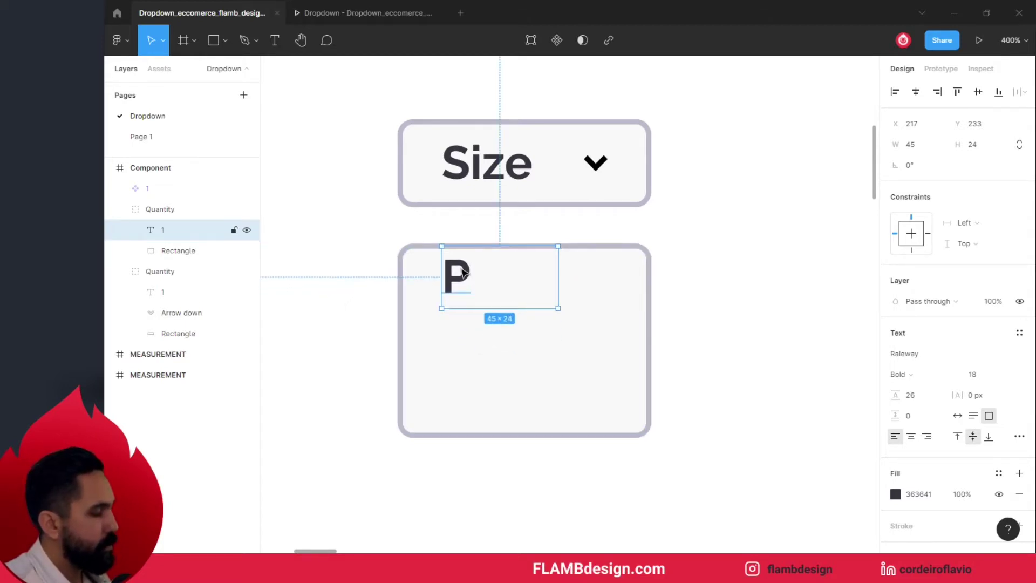
Step: Duplicate the P label into three stacked rows and tighten their spacing
{"action": "left_click_drag", "start_coordinate": [463, 271], "coordinate": [461, 332]}
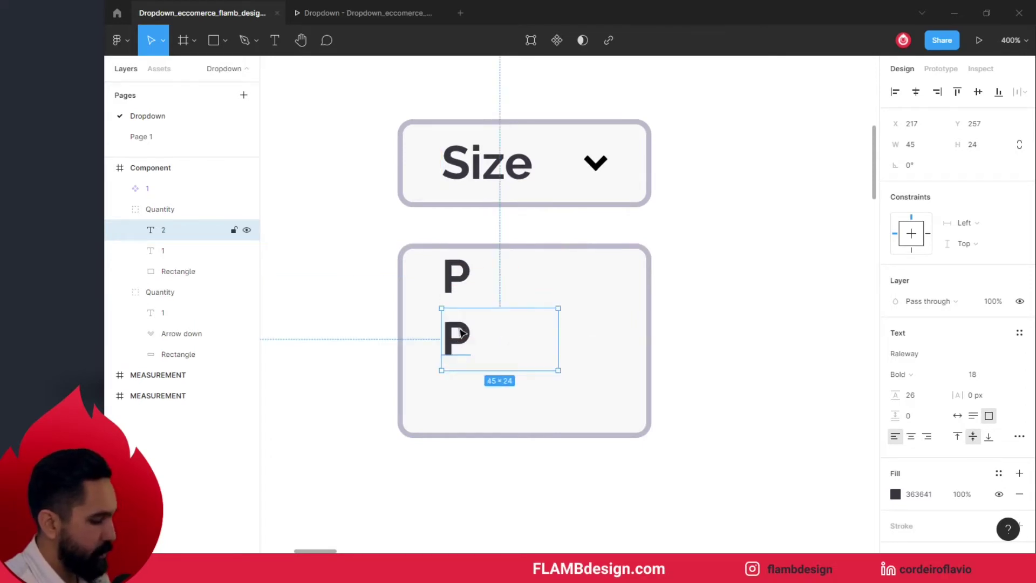
{"action": "key", "text": "ctrl+d"}
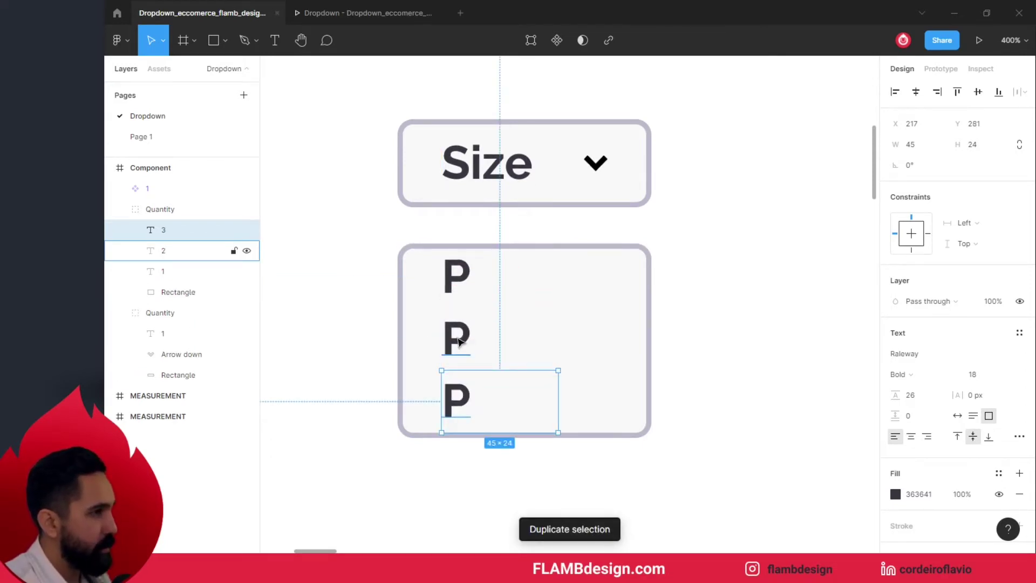
{"action": "left_click", "coordinate": [458, 340], "text": "shift"}
{"action": "left_click", "coordinate": [463, 274], "text": "shift"}
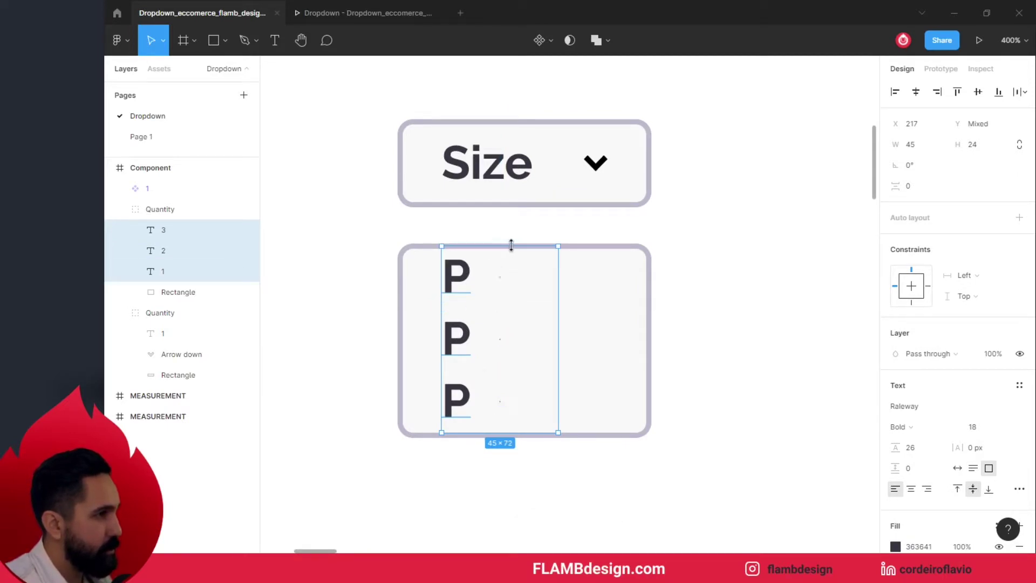
{"action": "left_click_drag", "start_coordinate": [512, 251], "coordinate": [516, 261]}
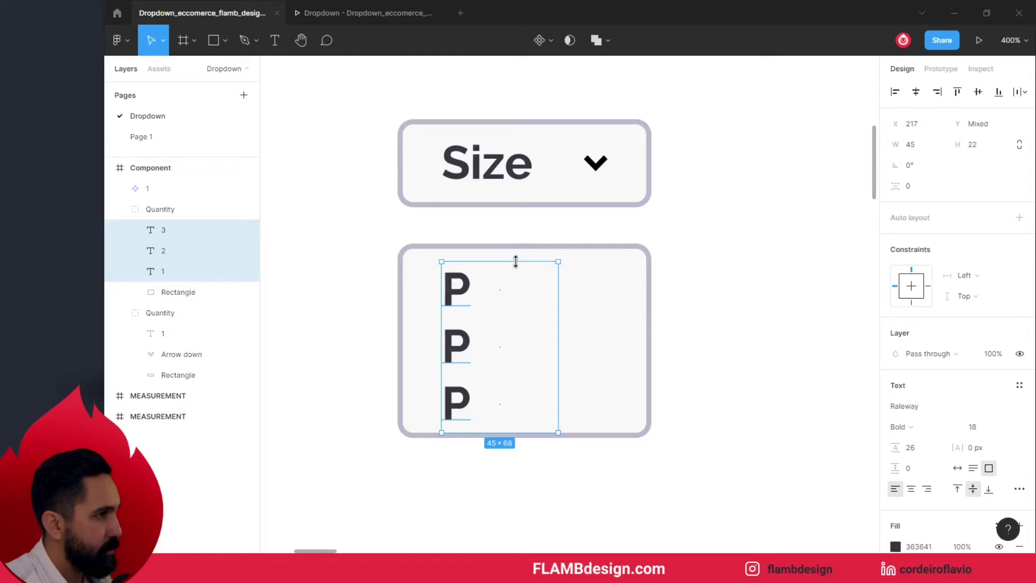
{"action": "left_click_drag", "start_coordinate": [516, 261], "coordinate": [516, 259]}
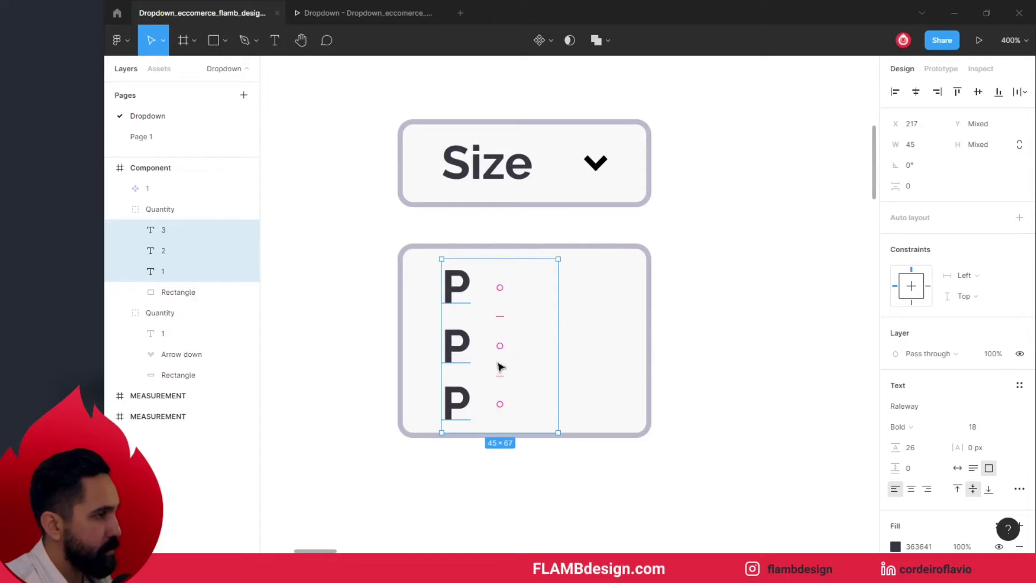
{"action": "left_click_drag", "start_coordinate": [516, 430], "coordinate": [516, 424]}
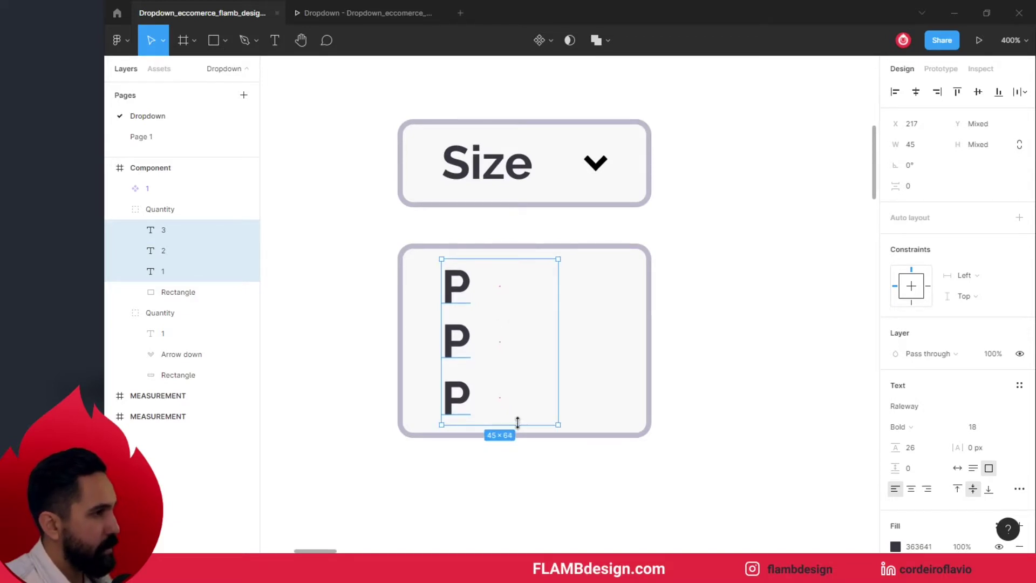
Step: Widen the three P labels to fill the box and centre them horizontally
{"action": "left_click_drag", "start_coordinate": [558, 360], "coordinate": [641, 365]}
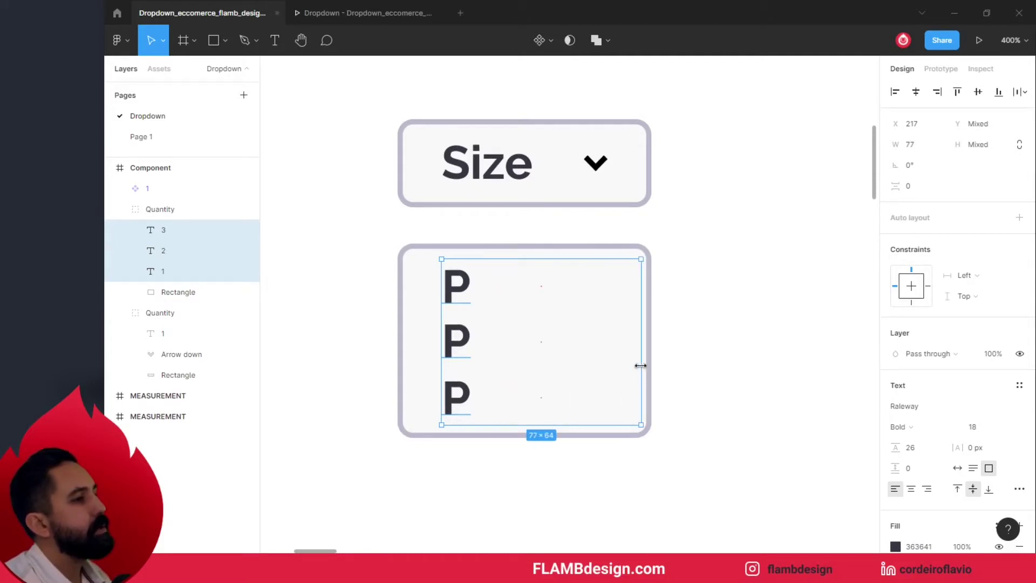
{"action": "left_click_drag", "start_coordinate": [441, 364], "coordinate": [409, 366]}
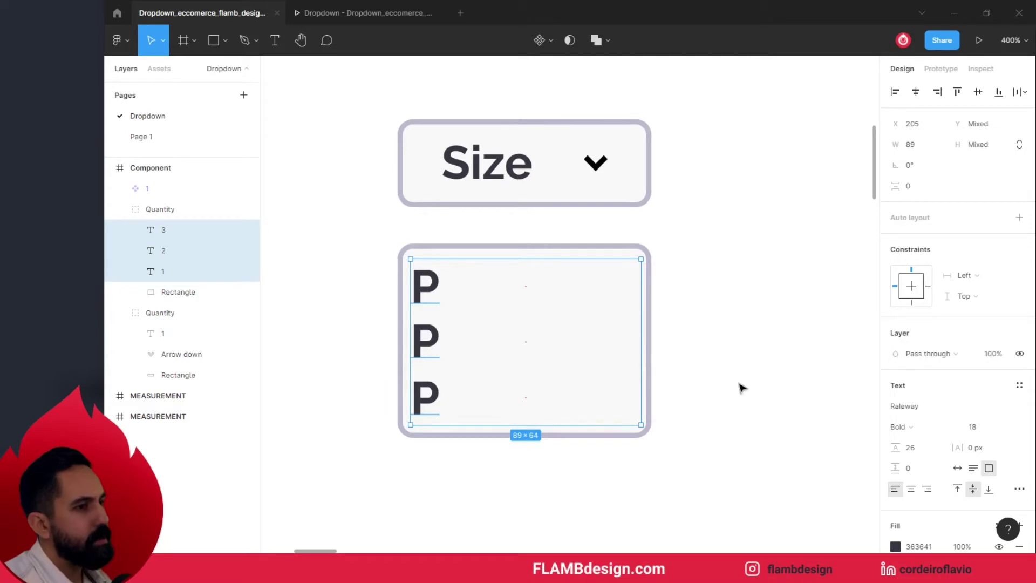
{"action": "left_click", "coordinate": [911, 489]}
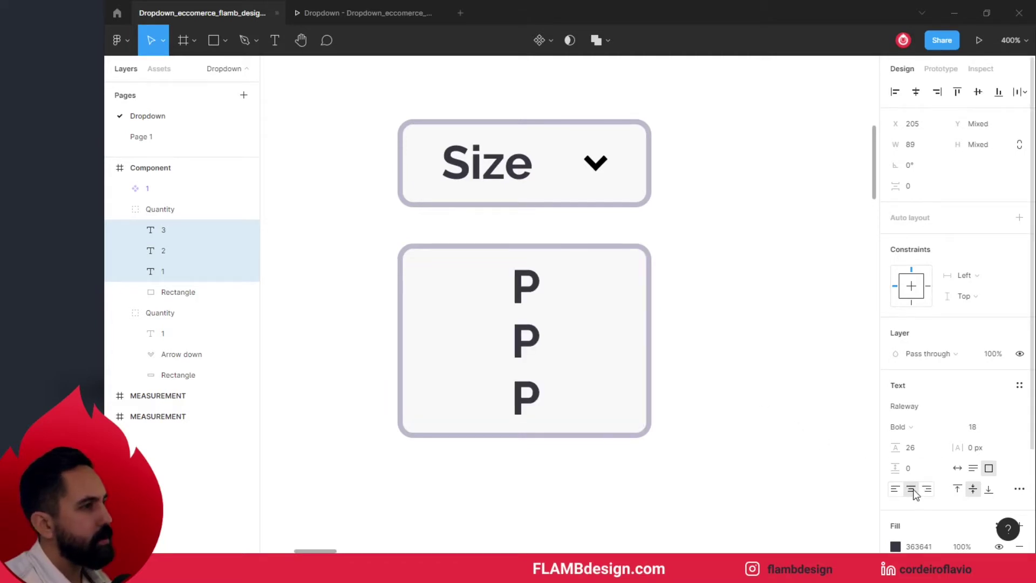
{"action": "left_click", "coordinate": [678, 343]}
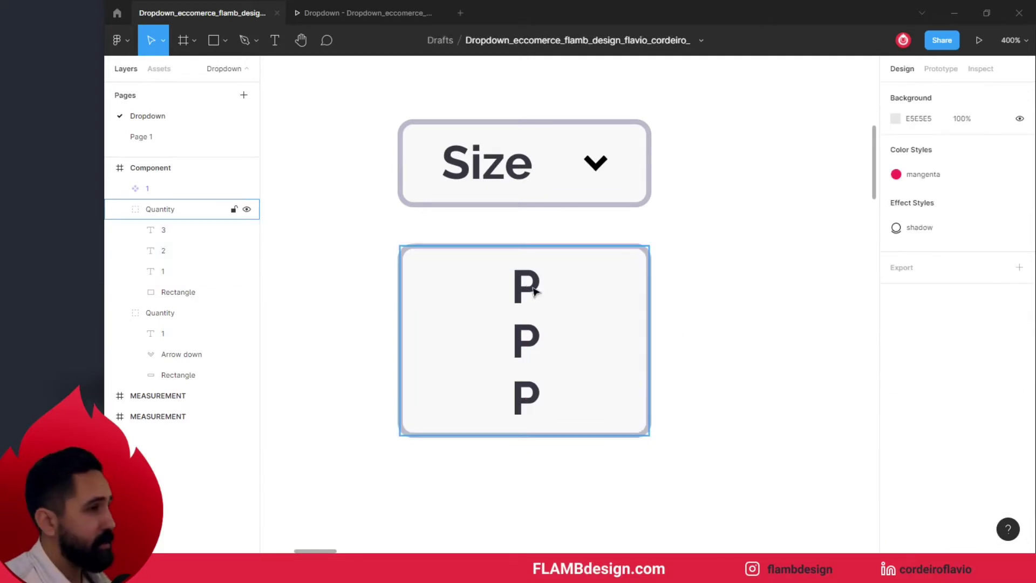
{"action": "double_click", "coordinate": [529, 282]}
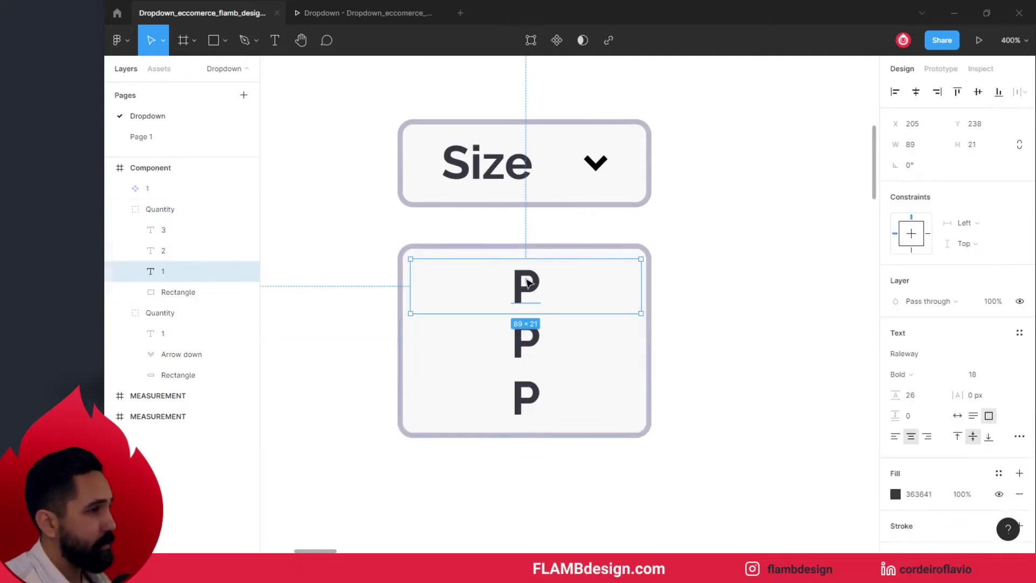
{"action": "left_click", "coordinate": [691, 333]}
{"action": "scroll", "coordinate": [667, 334], "scroll_direction": "up", "scroll_amount": 1}
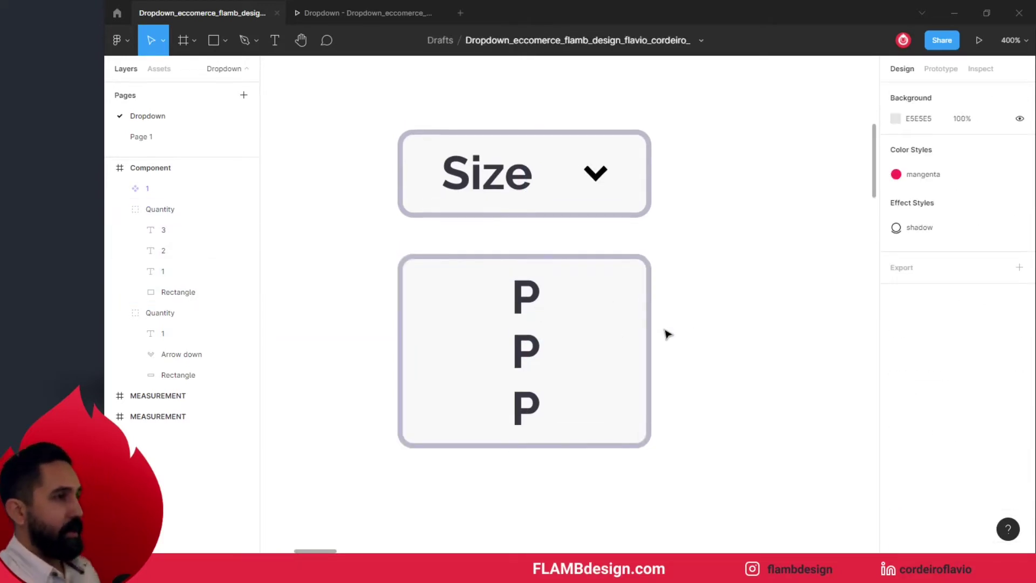
{"action": "scroll", "coordinate": [668, 334], "scroll_direction": "up", "scroll_amount": 2}
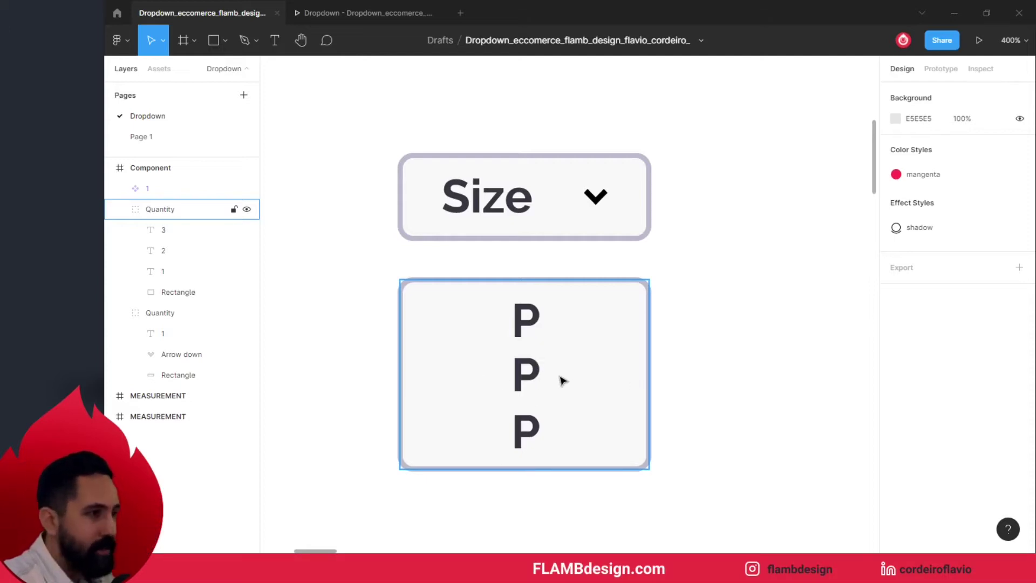
{"action": "left_click", "coordinate": [707, 371]}
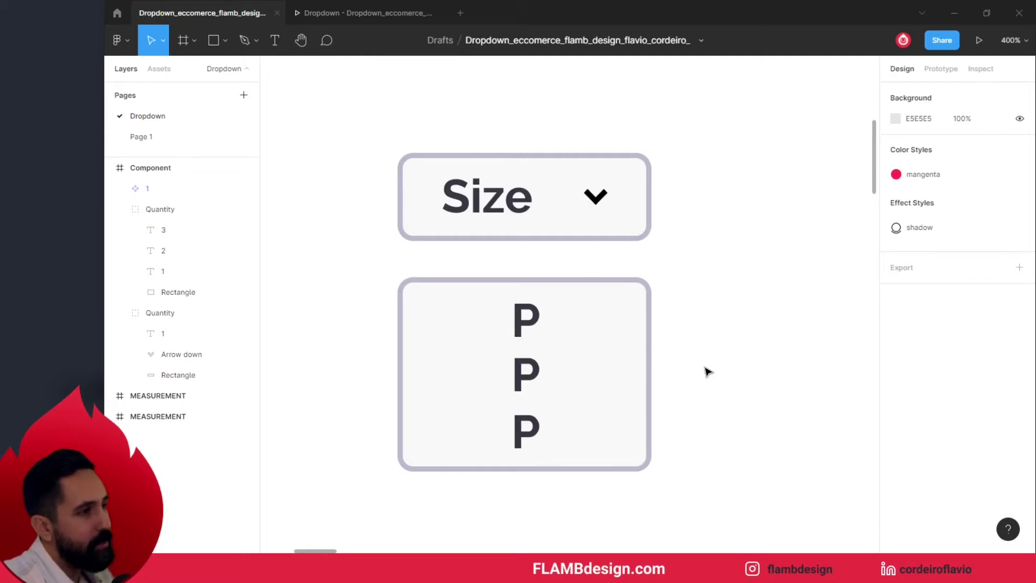
{"action": "double_click", "coordinate": [543, 326]}
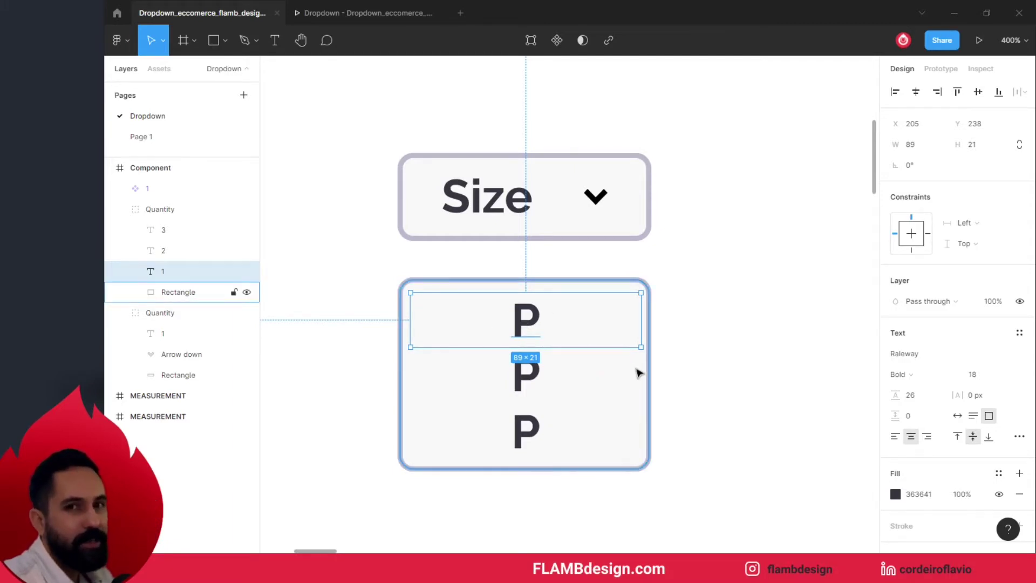
{"action": "left_click", "coordinate": [723, 410]}
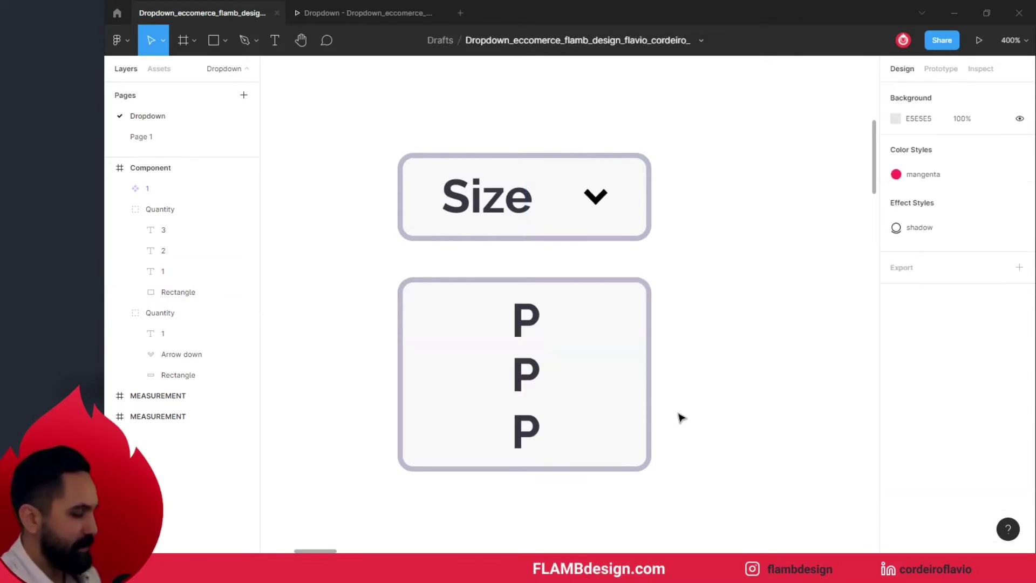
{"action": "left_click_drag", "start_coordinate": [606, 380], "coordinate": [767, 392]}
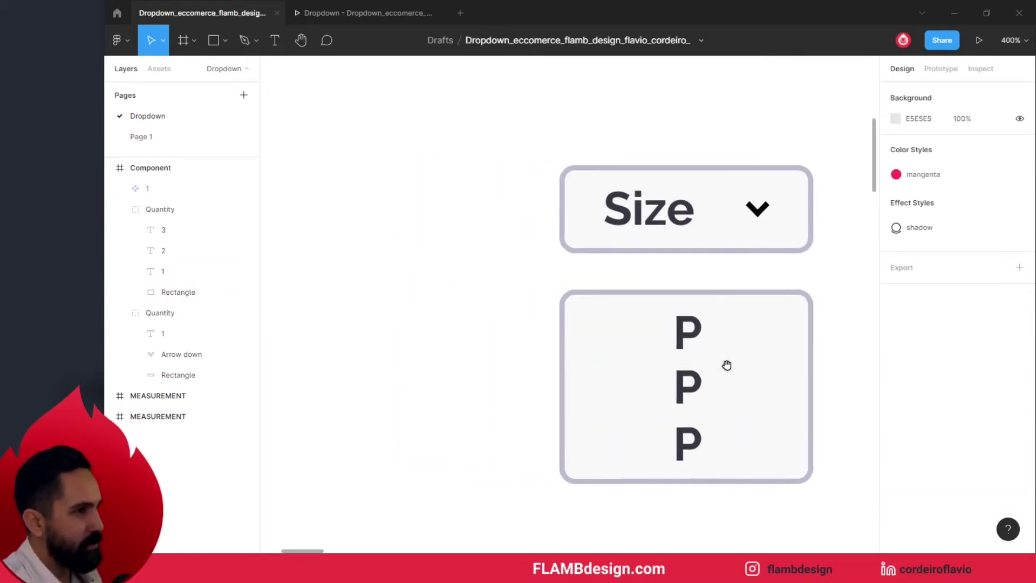
{"action": "left_click", "coordinate": [701, 339]}
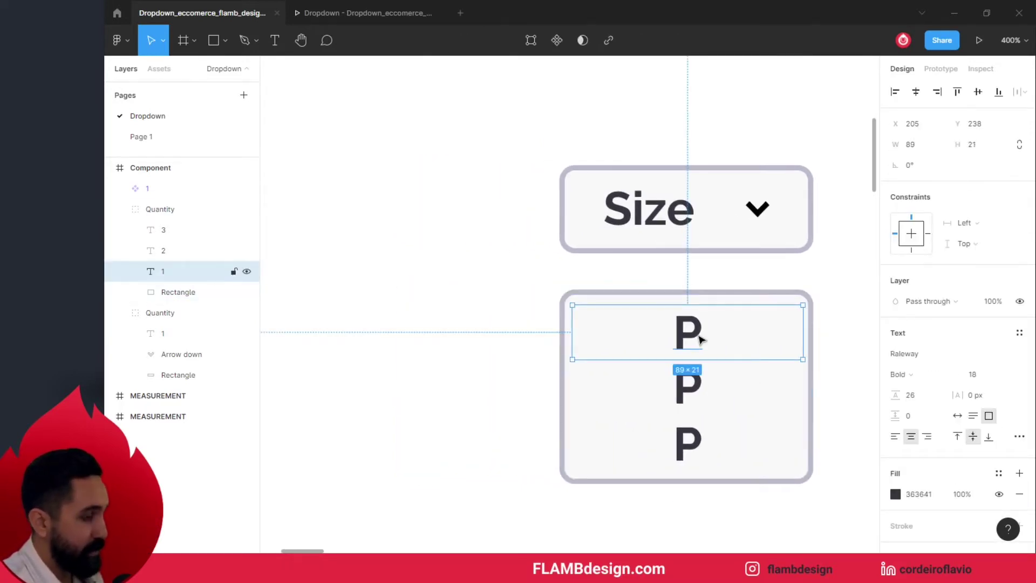
{"action": "left_click", "coordinate": [456, 318]}
{"action": "scroll", "coordinate": [458, 313], "scroll_direction": "left", "scroll_amount": 3}
Step: Paste the P text left of the Size box and convert it to a component with Ctrl+Alt+K
{"action": "scroll", "coordinate": [461, 302], "scroll_direction": "left", "scroll_amount": 1}
{"action": "key", "text": "ctrl+v"}
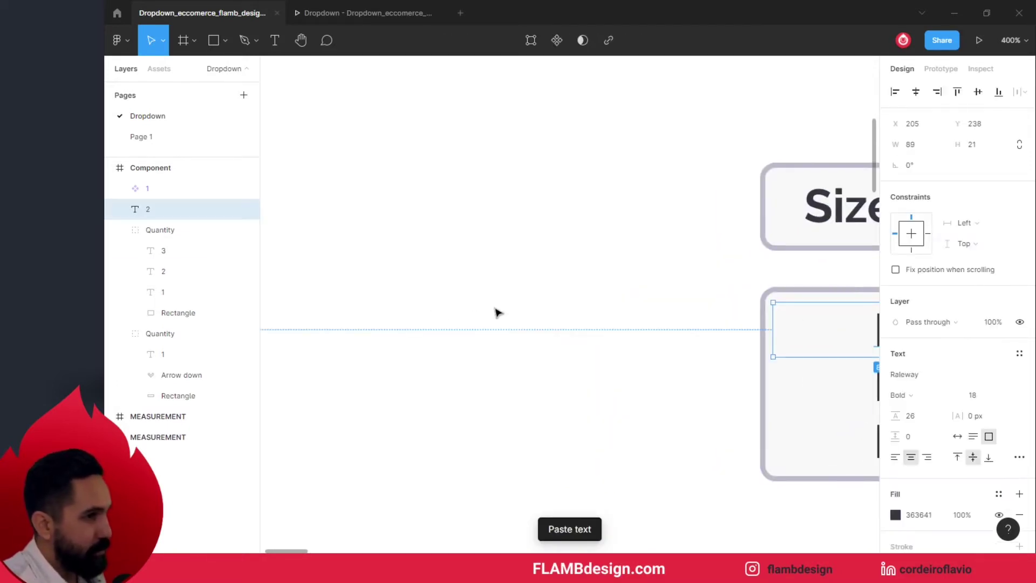
{"action": "scroll", "coordinate": [724, 322], "scroll_direction": "right", "scroll_amount": 3}
{"action": "scroll", "coordinate": [739, 328], "scroll_direction": "right", "scroll_amount": 1}
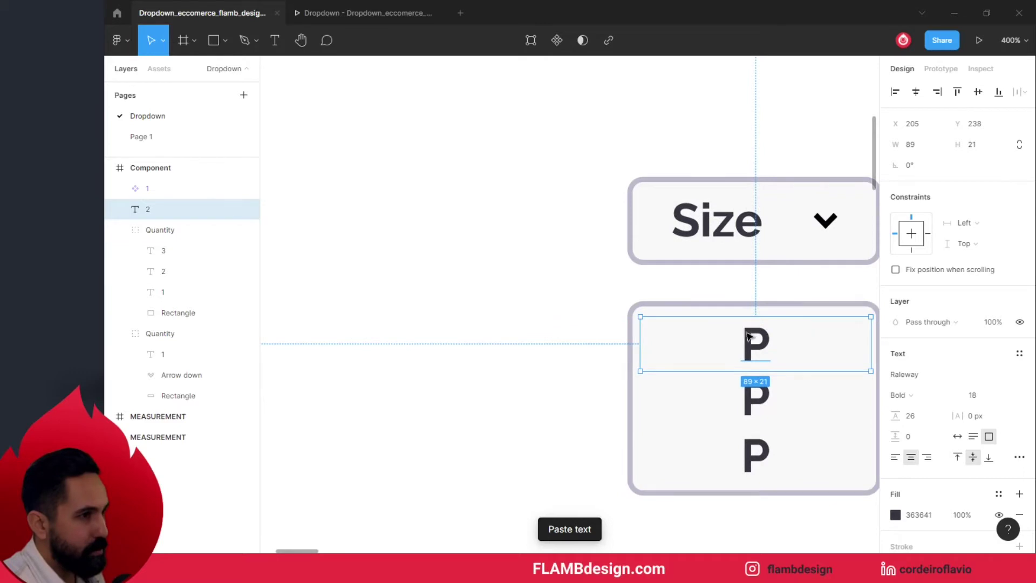
{"action": "left_click_drag", "start_coordinate": [749, 337], "coordinate": [407, 231]}
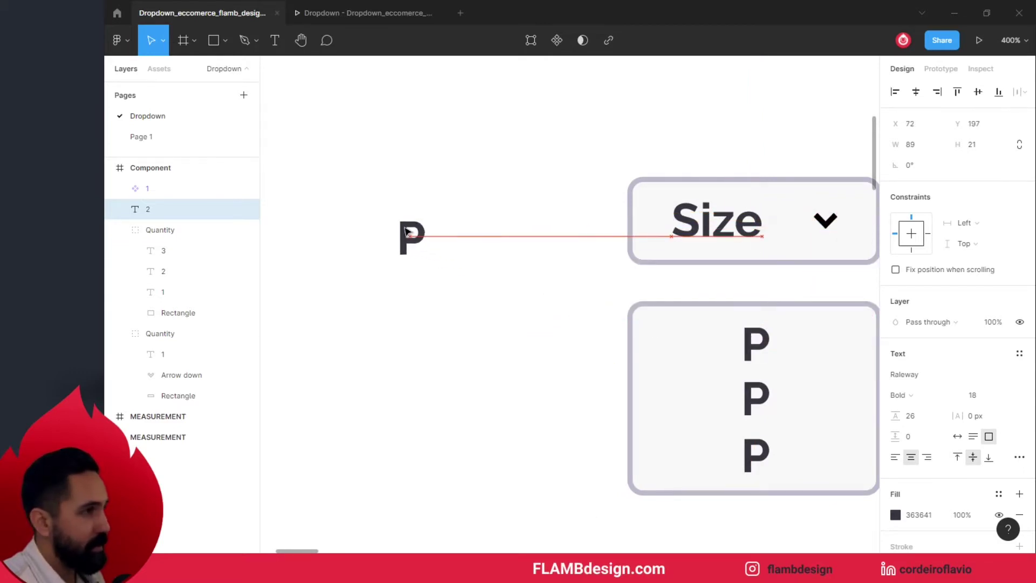
{"action": "scroll", "coordinate": [531, 382], "scroll_direction": "left", "scroll_amount": 3}
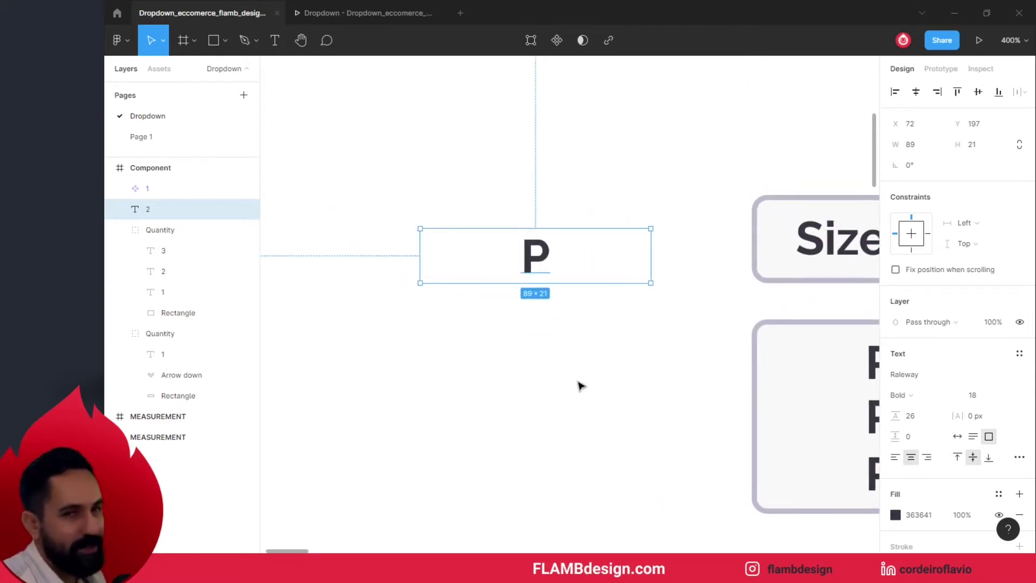
{"action": "left_click_drag", "start_coordinate": [516, 255], "coordinate": [485, 236]}
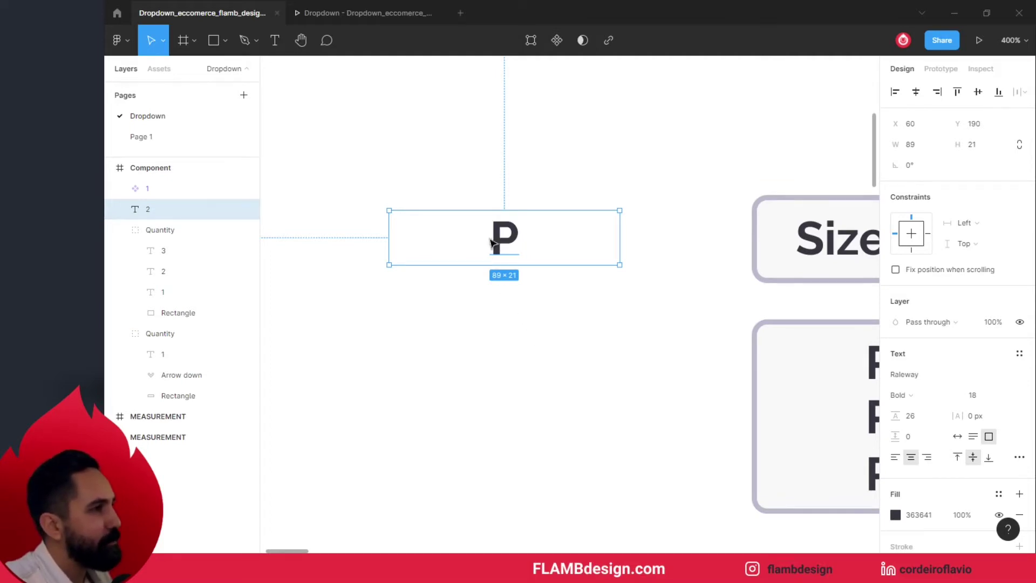
{"action": "key", "text": "Left"}
{"action": "key", "text": "Left"}
{"action": "key", "text": "Left"}
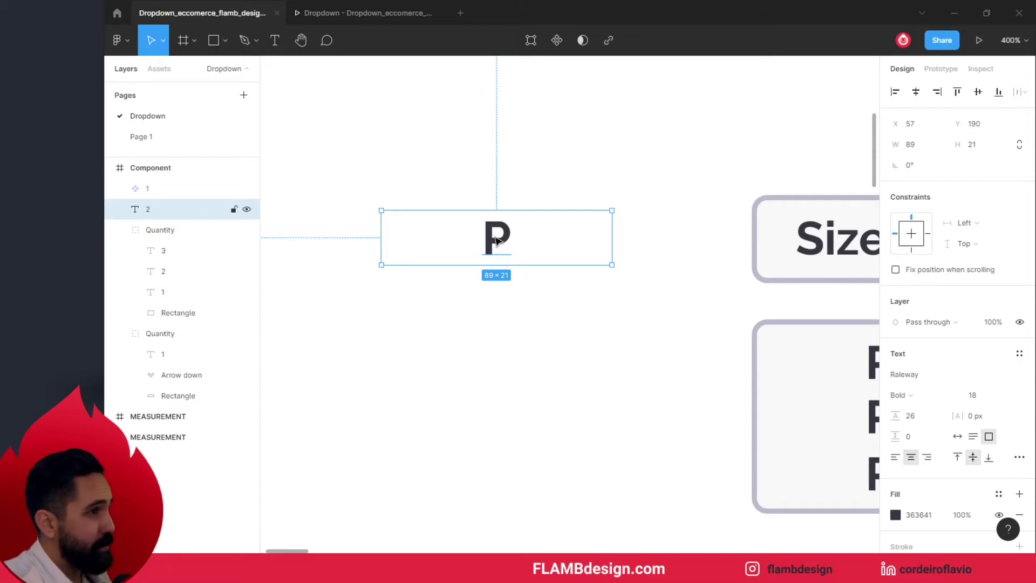
{"action": "left_click_drag", "start_coordinate": [496, 240], "coordinate": [471, 232]}
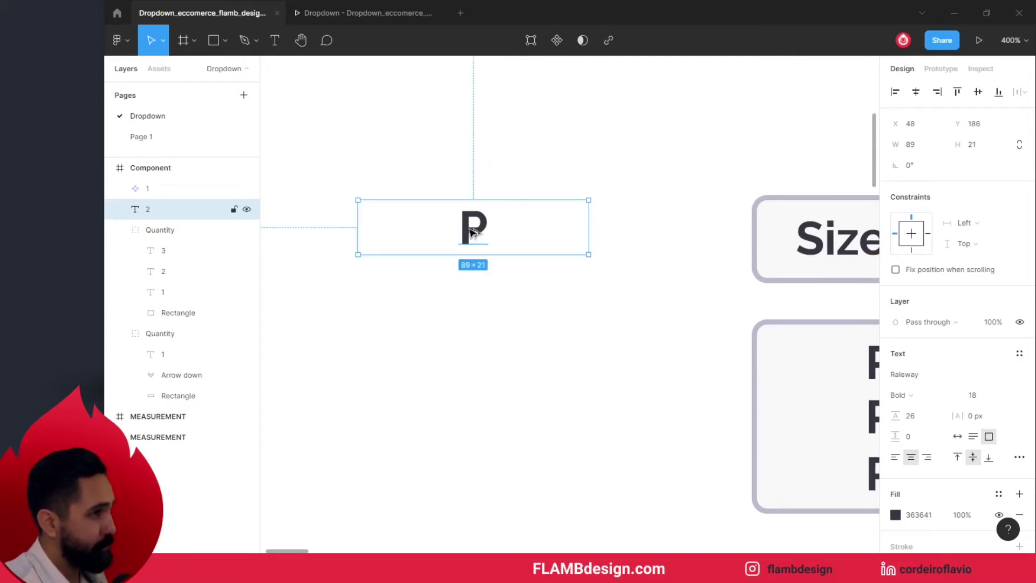
{"action": "key", "text": "ctrl+alt+k"}
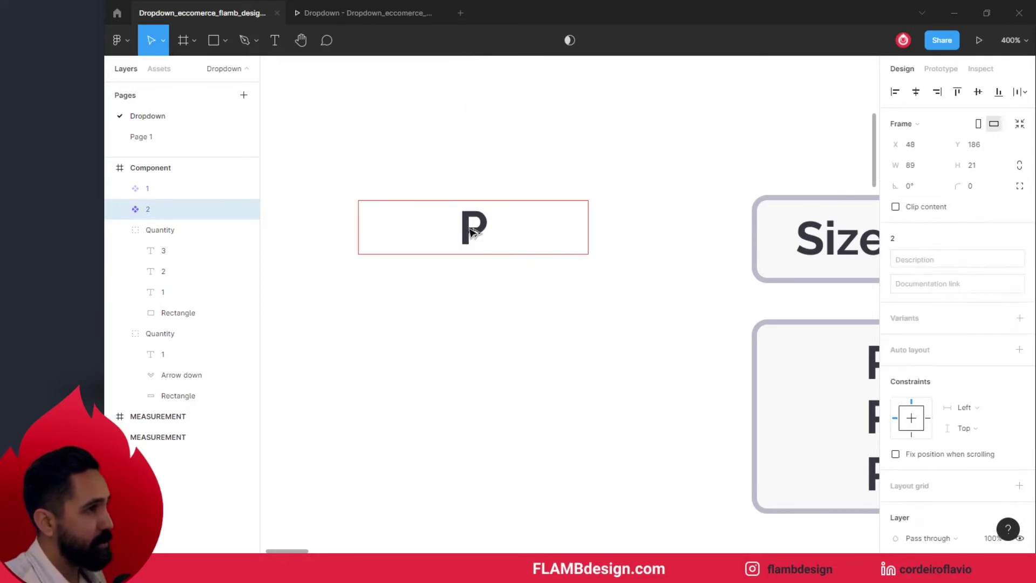
Step: Add Variant2 beneath the Default variant of the P component
{"action": "left_click", "coordinate": [471, 232]}
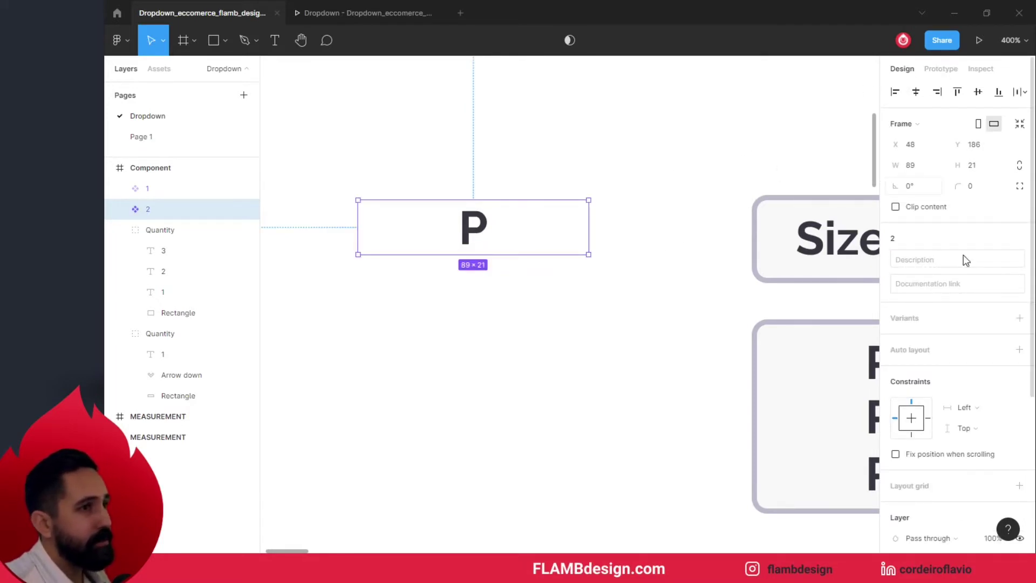
{"action": "left_click", "coordinate": [1019, 319]}
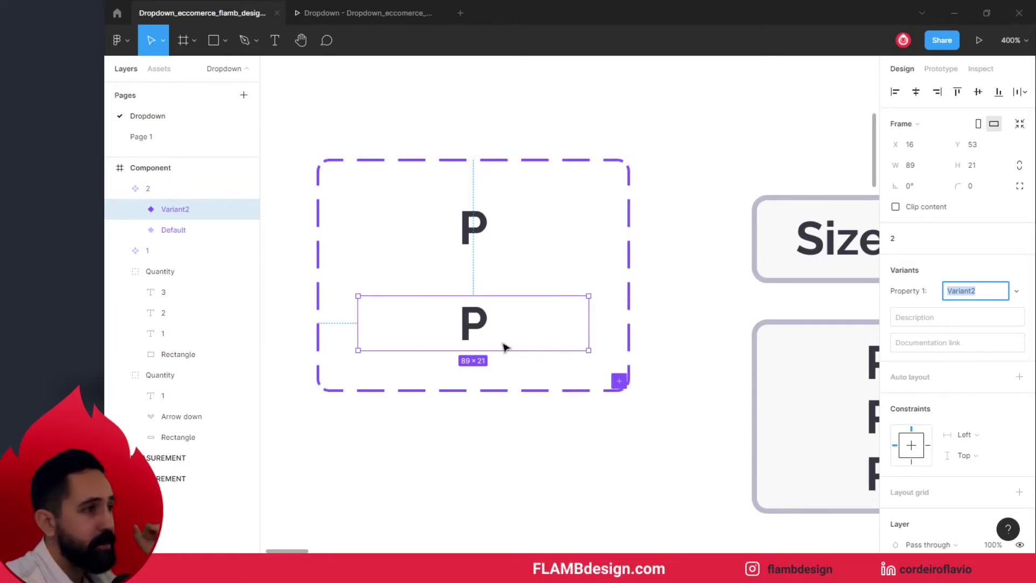
{"action": "scroll", "coordinate": [971, 451], "scroll_direction": "down", "scroll_amount": 1}
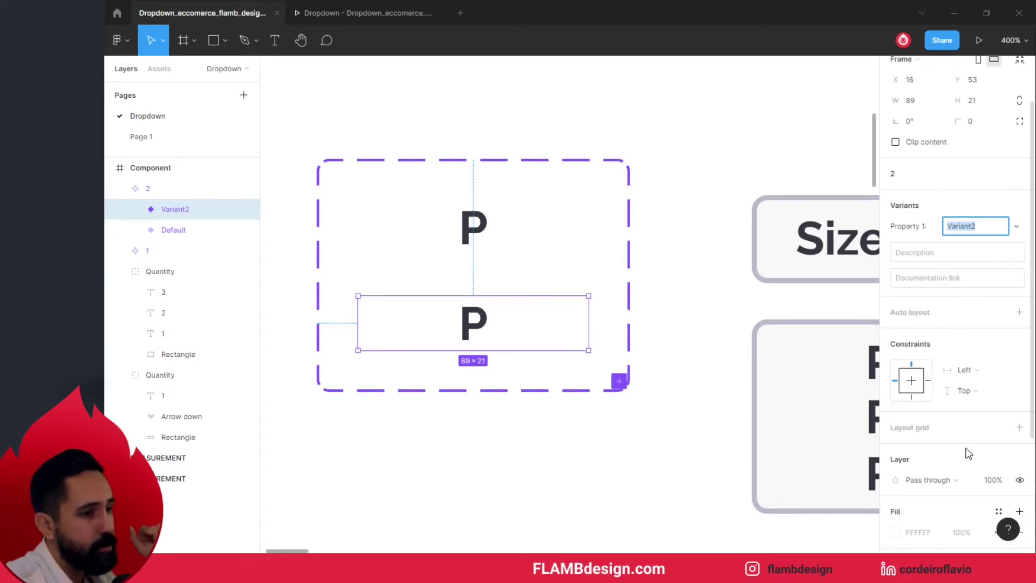
{"action": "scroll", "coordinate": [968, 453], "scroll_direction": "down", "scroll_amount": 1}
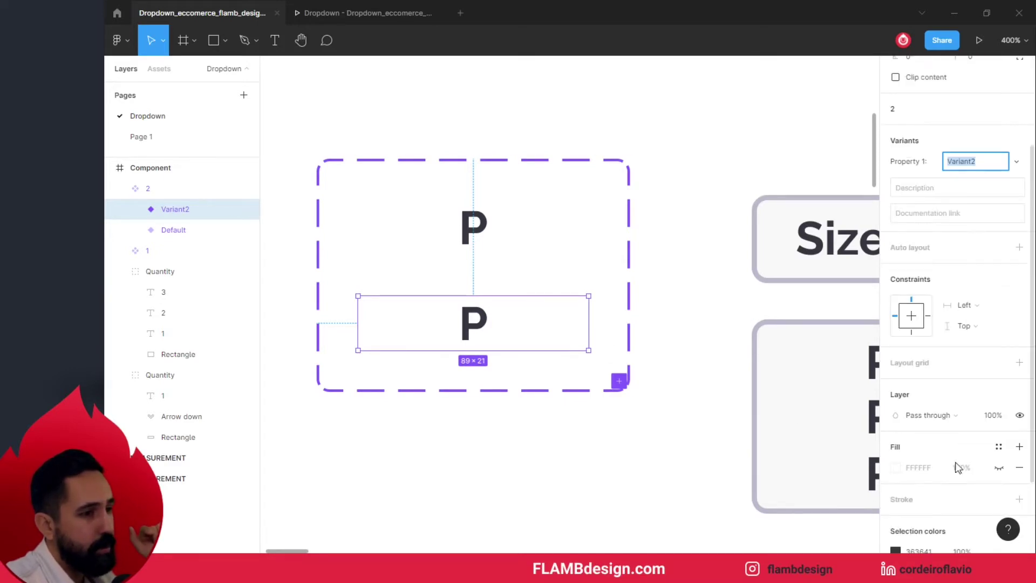
Step: Give Variant2 a visible light grey E1E1E1 fill
{"action": "left_click", "coordinate": [998, 469]}
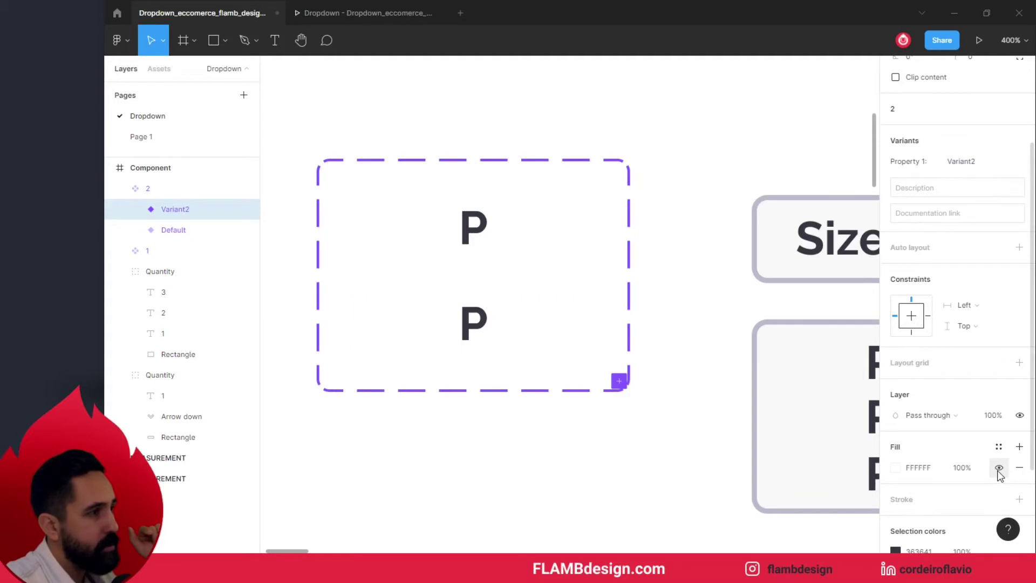
{"action": "left_click", "coordinate": [895, 469]}
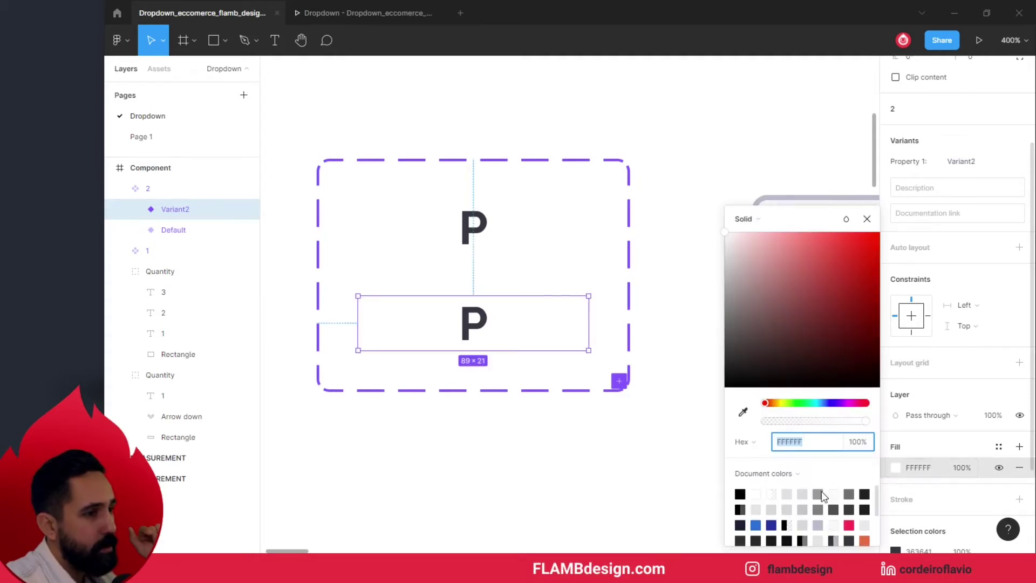
{"action": "left_click", "coordinate": [787, 496]}
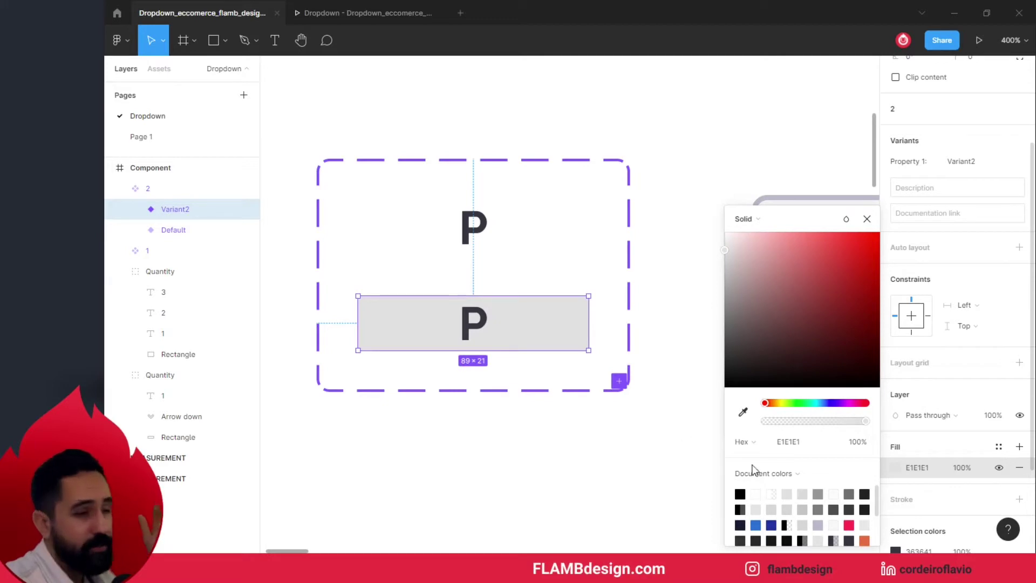
{"action": "left_click", "coordinate": [610, 434]}
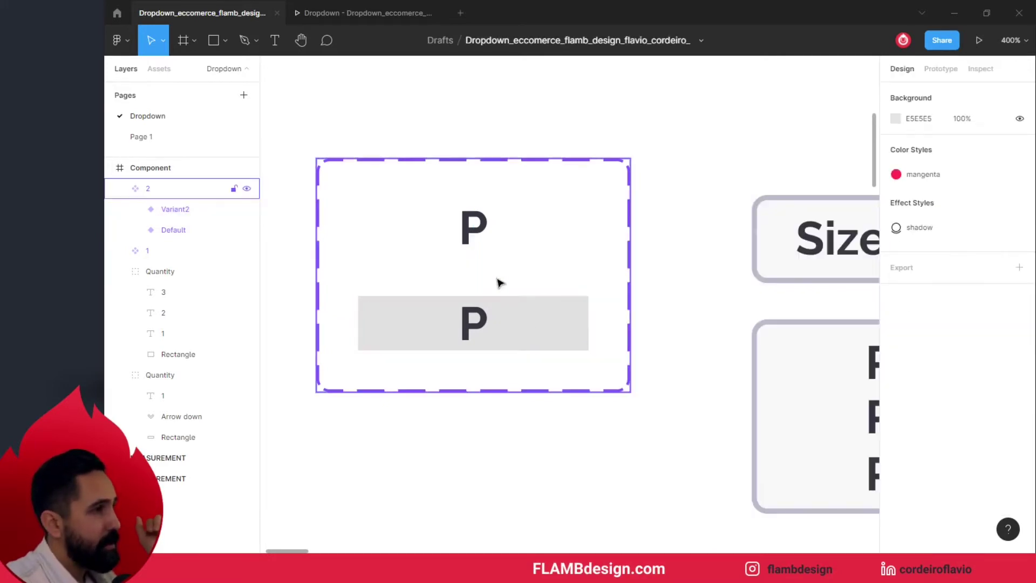
{"action": "left_click", "coordinate": [934, 72]}
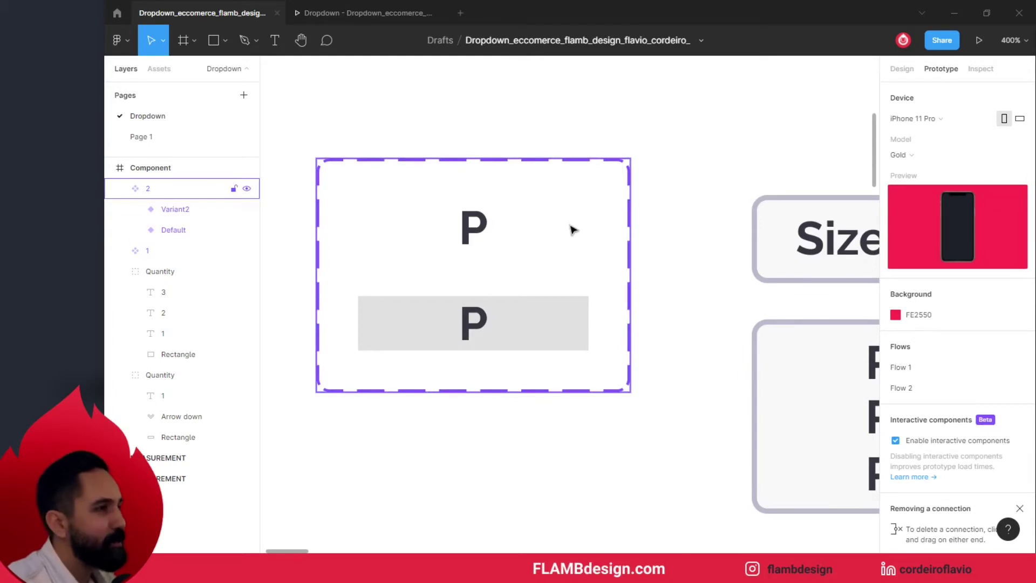
Step: Link the Default P variant to Variant2 with a While hovering, Instant interaction
{"action": "left_click", "coordinate": [487, 231]}
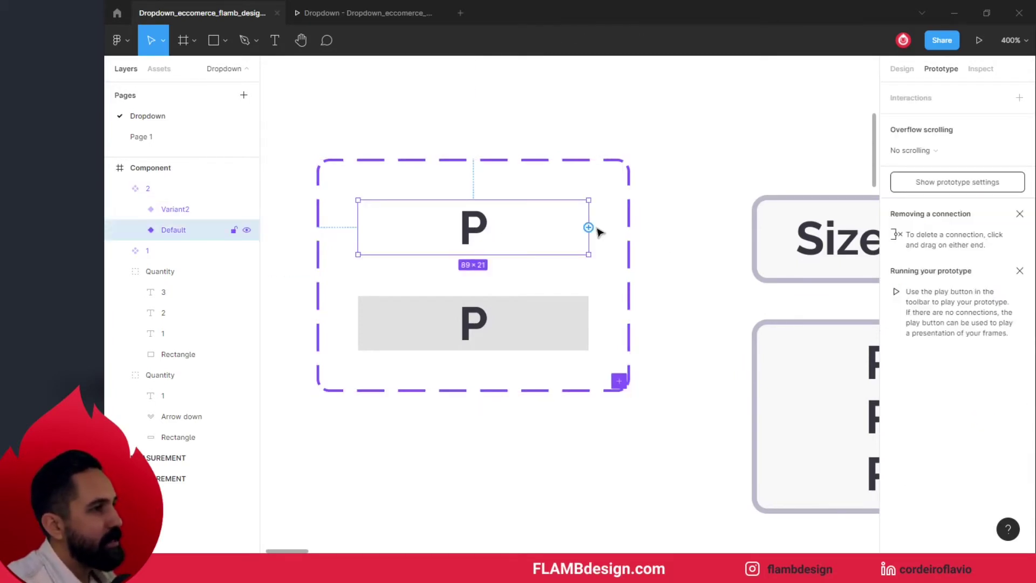
{"action": "left_click_drag", "start_coordinate": [588, 227], "coordinate": [511, 304]}
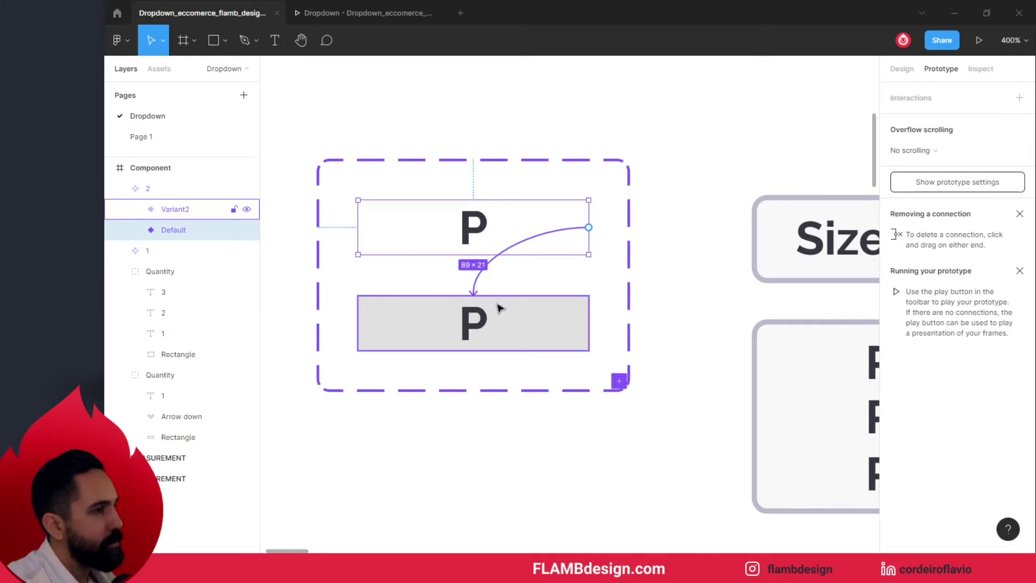
{"action": "left_click_drag", "start_coordinate": [497, 308], "coordinate": [513, 320]}
{"action": "left_click", "coordinate": [771, 153]}
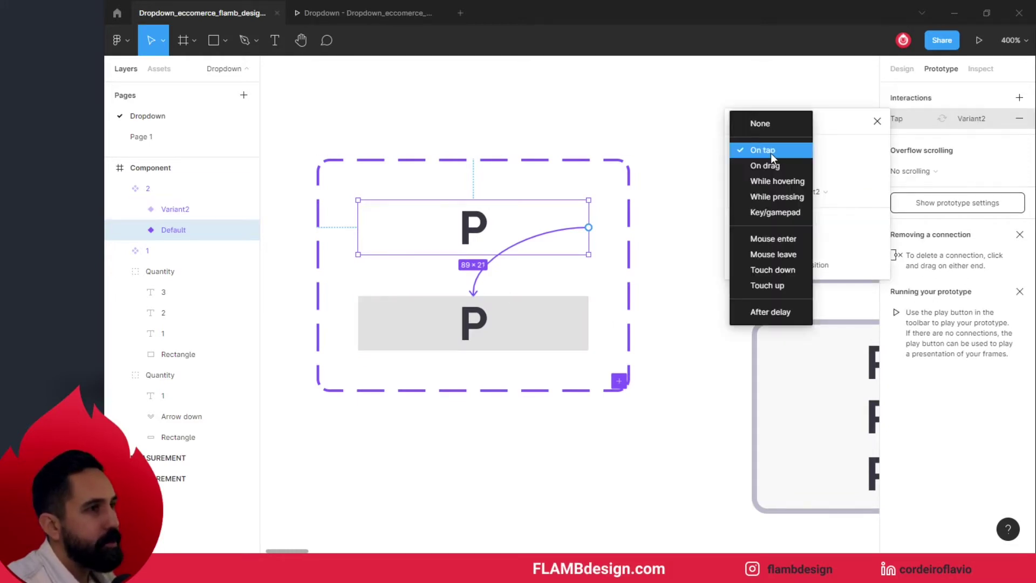
{"action": "left_click", "coordinate": [772, 182]}
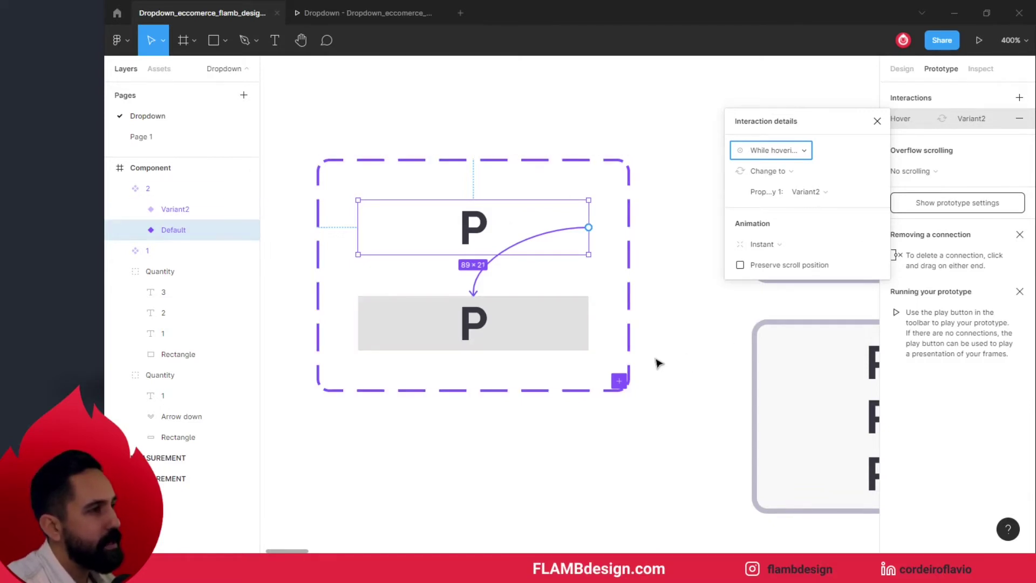
{"action": "left_click", "coordinate": [671, 337]}
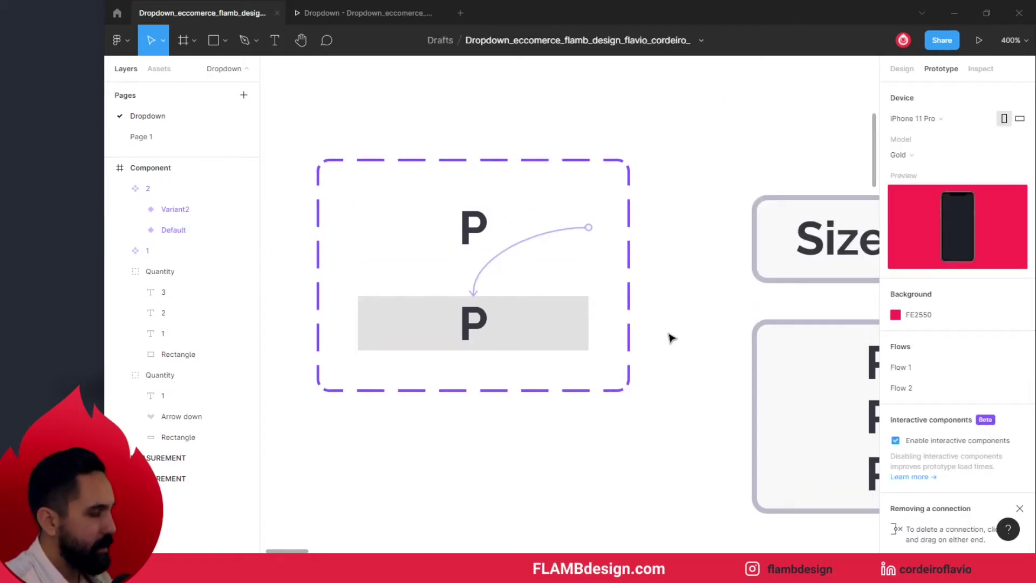
Step: Check the P hover effect in the Flow 2 prototype, then return to the design file
{"action": "key", "text": "ctrl+minus"}
{"action": "key", "text": "ctrl+minus"}
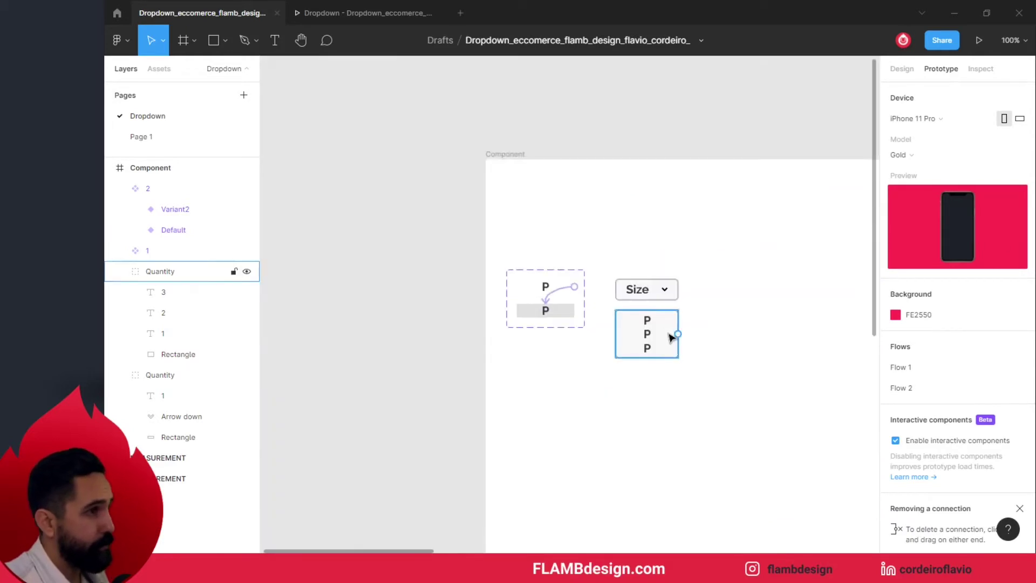
{"action": "mouse_move", "coordinate": [670, 291]}
{"action": "left_mouse_down"}
{"action": "mouse_move", "coordinate": [276, 275]}
{"action": "mouse_move", "coordinate": [545, 263]}
{"action": "left_mouse_up"}
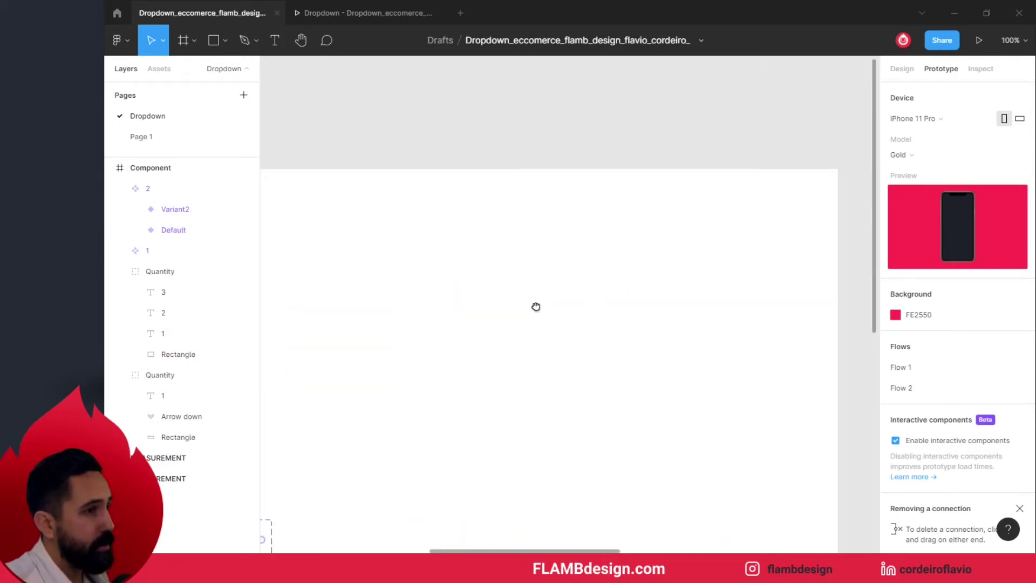
{"action": "left_click_drag", "start_coordinate": [786, 321], "coordinate": [502, 317]}
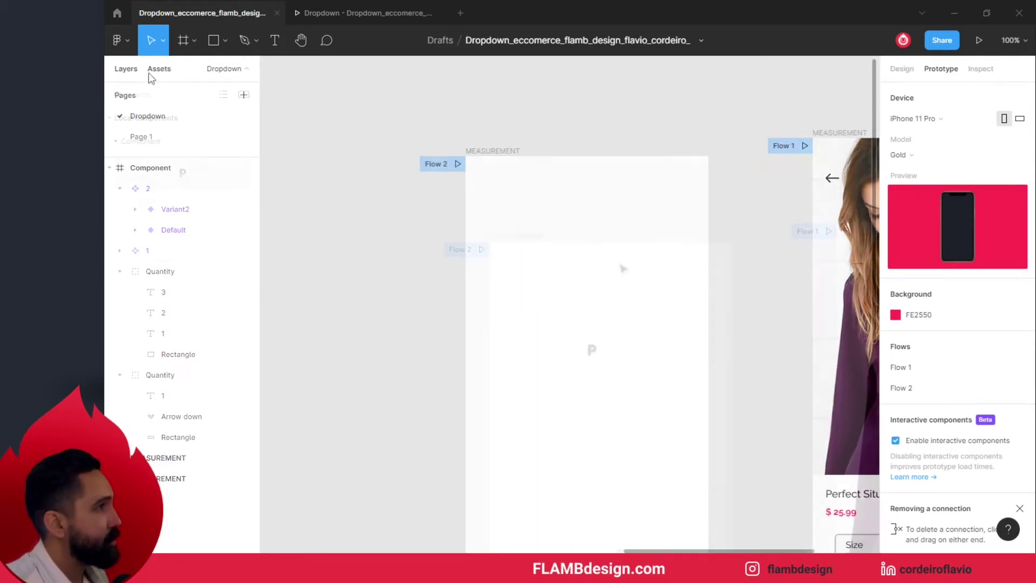
{"action": "left_click", "coordinate": [159, 69]}
{"action": "scroll", "coordinate": [550, 240], "scroll_direction": "up", "scroll_amount": 3}
{"action": "left_click", "coordinate": [379, 17]}
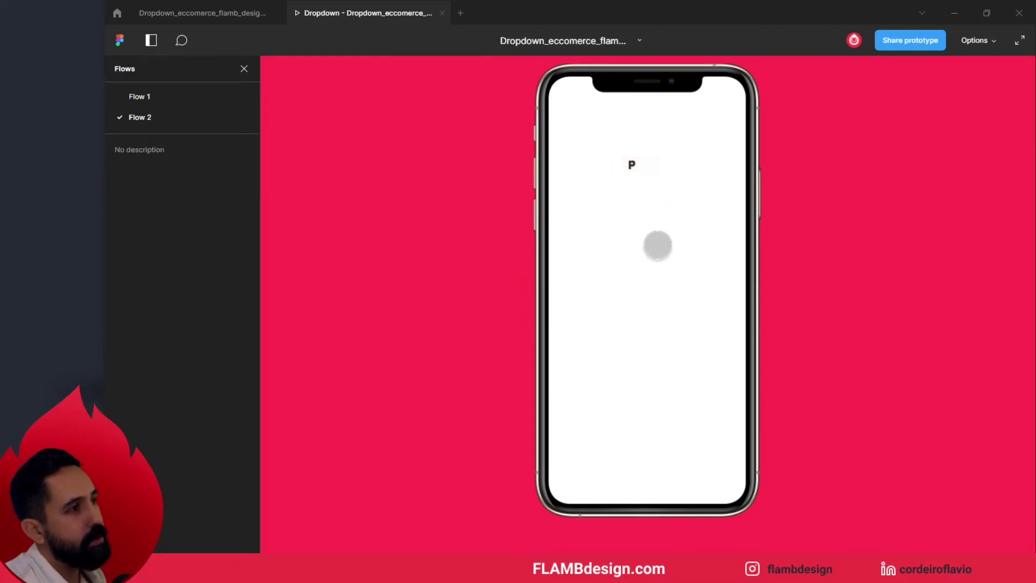
{"action": "left_click", "coordinate": [202, 12]}
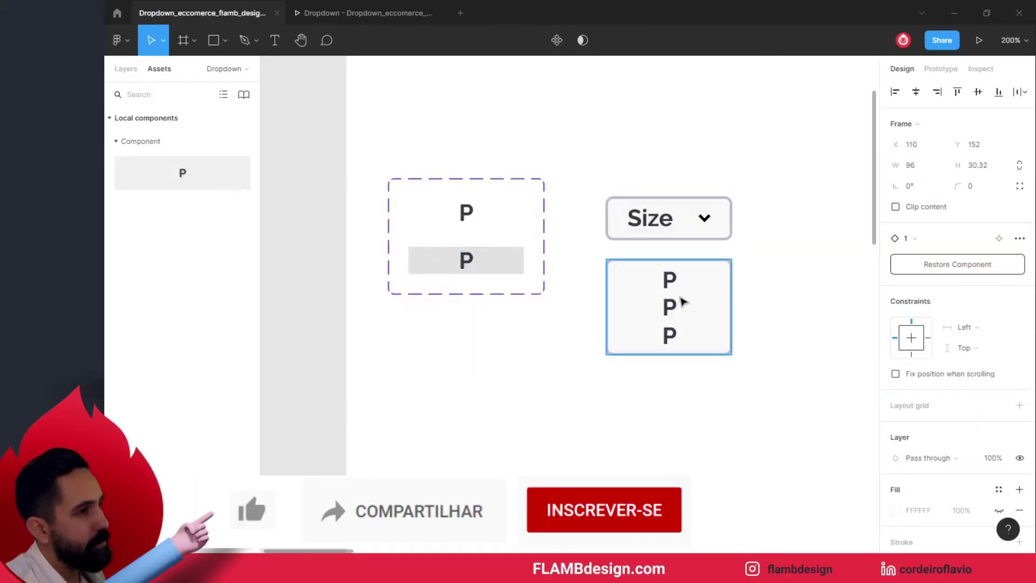
Step: Move the P component set up and left, away from the list box
{"action": "left_click", "coordinate": [517, 346]}
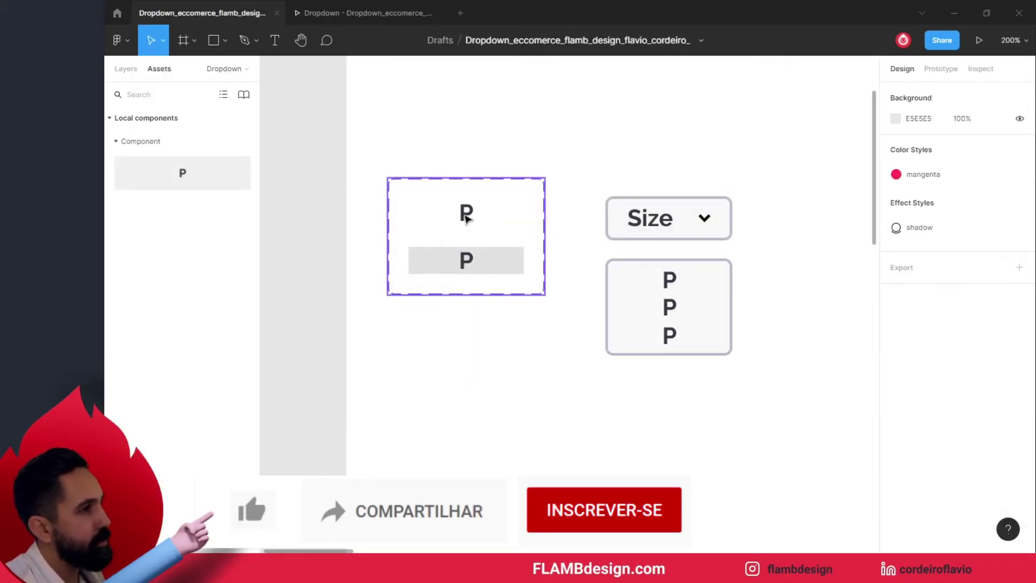
{"action": "scroll", "coordinate": [478, 335], "scroll_direction": "up", "scroll_amount": 1}
{"action": "scroll", "coordinate": [467, 342], "scroll_direction": "up", "scroll_amount": 1}
{"action": "scroll", "coordinate": [462, 347], "scroll_direction": "up", "scroll_amount": 2}
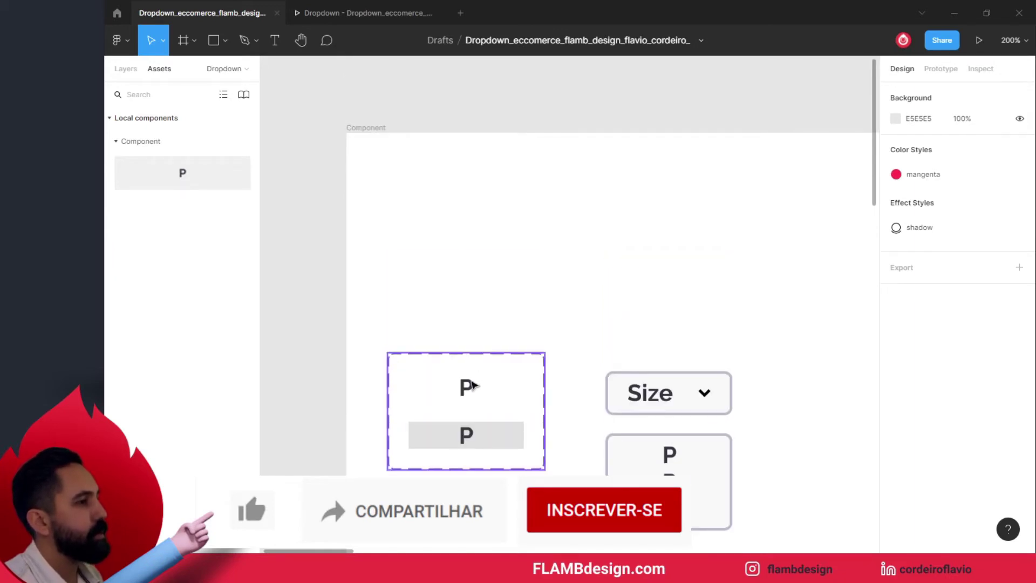
{"action": "left_click_drag", "start_coordinate": [472, 384], "coordinate": [446, 189]}
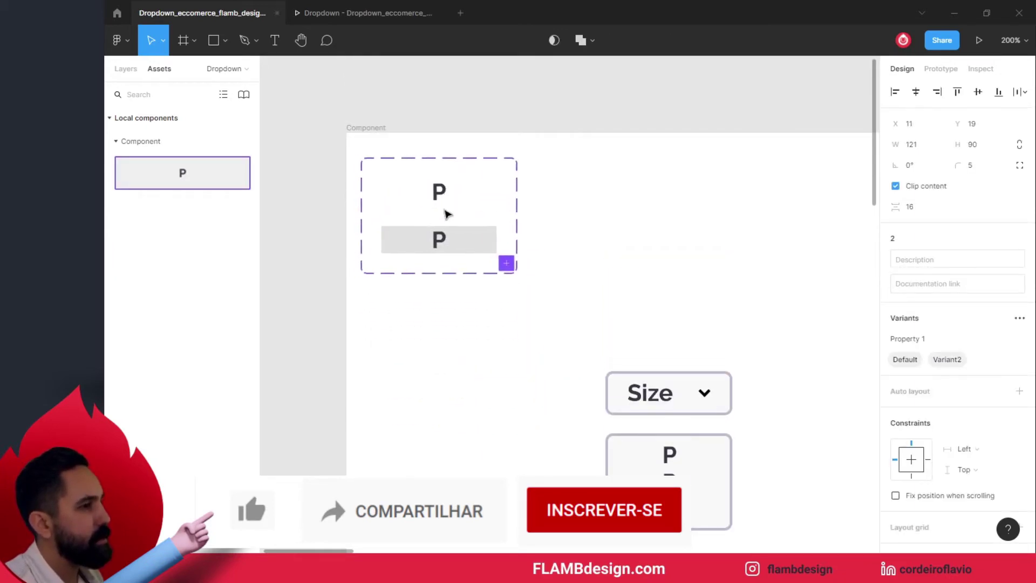
{"action": "scroll", "coordinate": [516, 347], "scroll_direction": "down", "scroll_amount": 2}
{"action": "scroll", "coordinate": [516, 347], "scroll_direction": "right", "scroll_amount": 1}
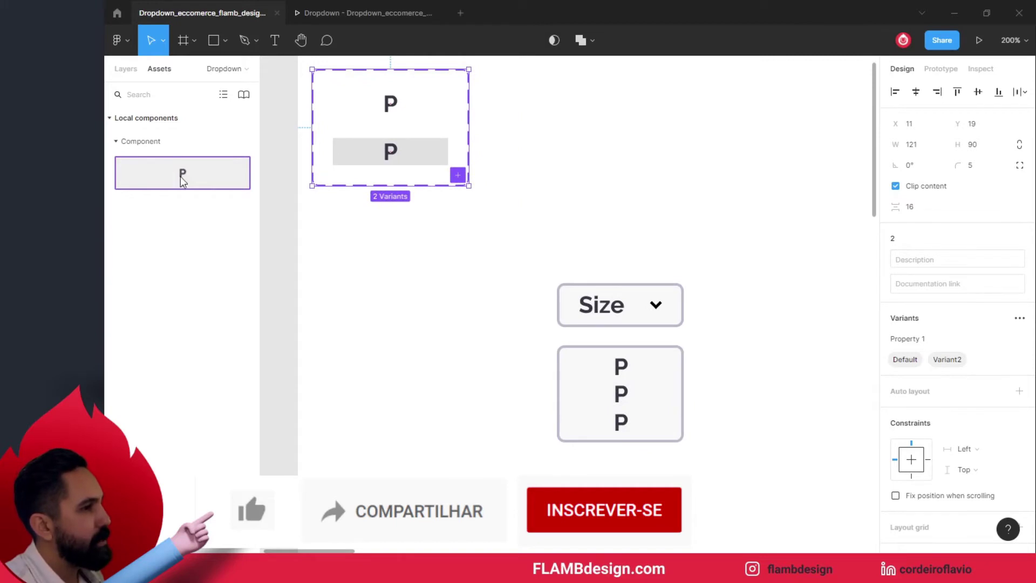
Step: Place a P instance at the top of the list box and Alt-drag a copy below it
{"action": "left_click_drag", "start_coordinate": [183, 180], "coordinate": [345, 291]}
{"action": "scroll", "coordinate": [458, 406], "scroll_direction": "down", "scroll_amount": 2}
{"action": "scroll", "coordinate": [458, 405], "scroll_direction": "right", "scroll_amount": 2}
{"action": "mouse_move", "coordinate": [458, 405]}
{"action": "left_mouse_down"}
{"action": "mouse_move", "coordinate": [508, 350]}
{"action": "mouse_move", "coordinate": [504, 370]}
{"action": "left_mouse_up"}
{"action": "key", "text": "Escape"}
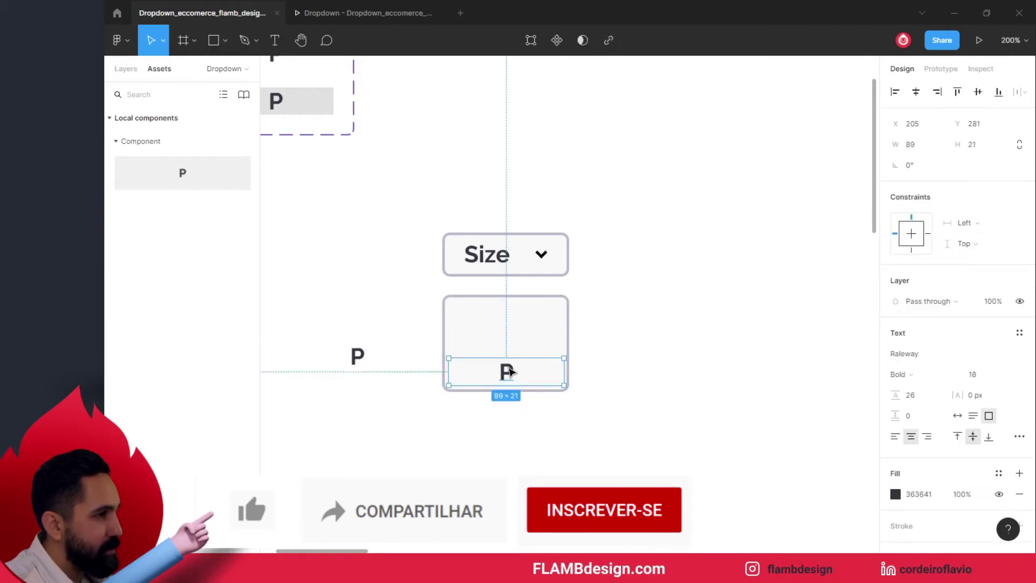
{"action": "key", "text": "ctrl+z"}
{"action": "left_click_drag", "start_coordinate": [367, 357], "coordinate": [514, 324]}
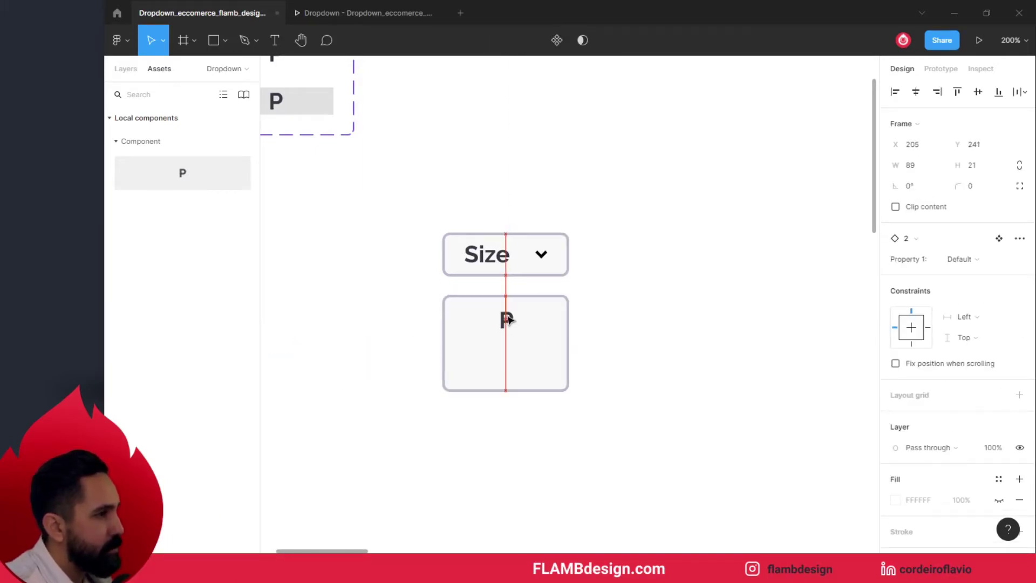
{"action": "left_click_drag", "start_coordinate": [513, 324], "coordinate": [509, 318]}
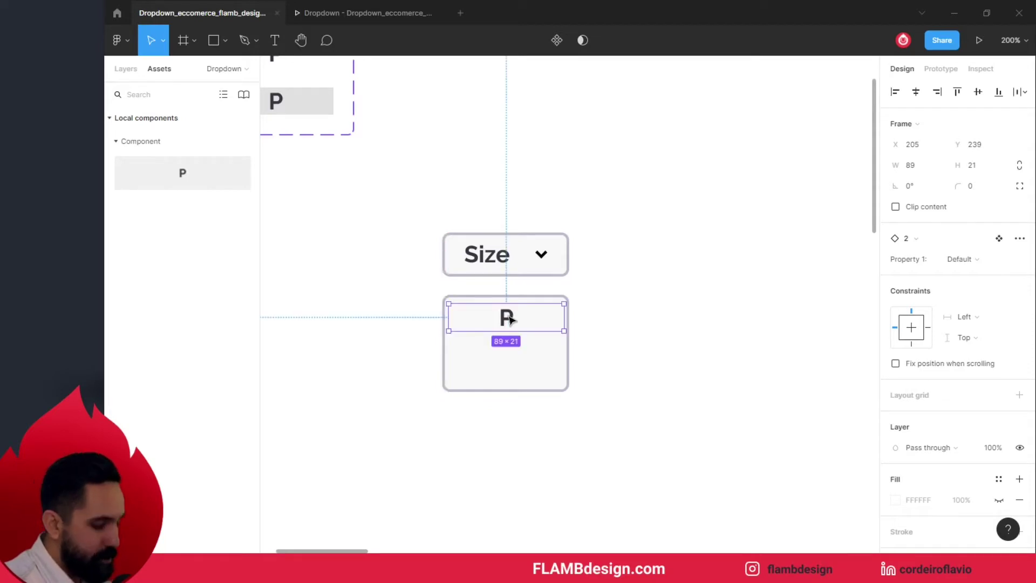
{"action": "left_click_drag", "start_coordinate": [509, 318], "coordinate": [509, 378]}
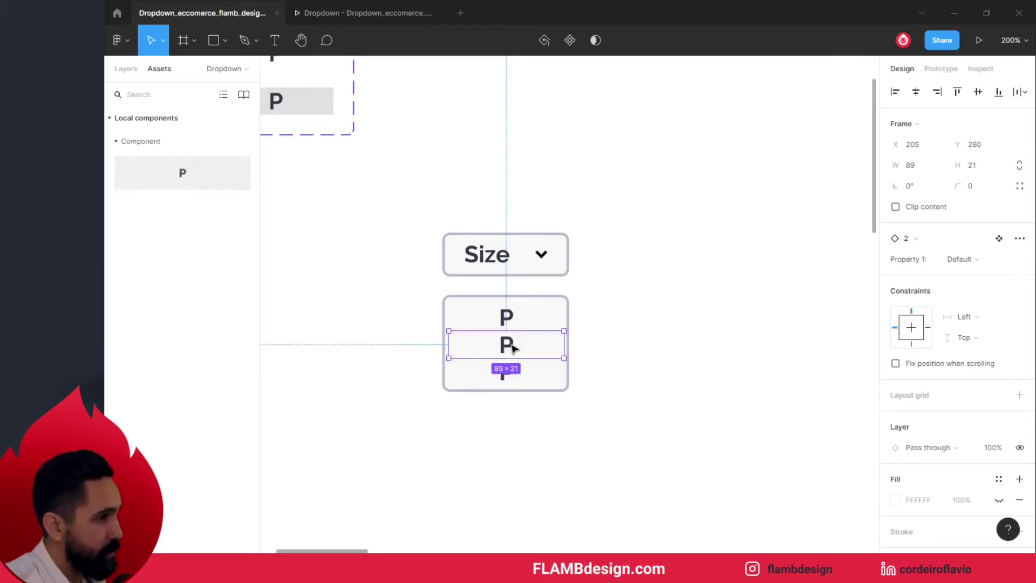
Step: Relabel the middle and bottom options M and G, then select all three rows
{"action": "double_click", "coordinate": [511, 347]}
{"action": "double_click", "coordinate": [510, 347]}
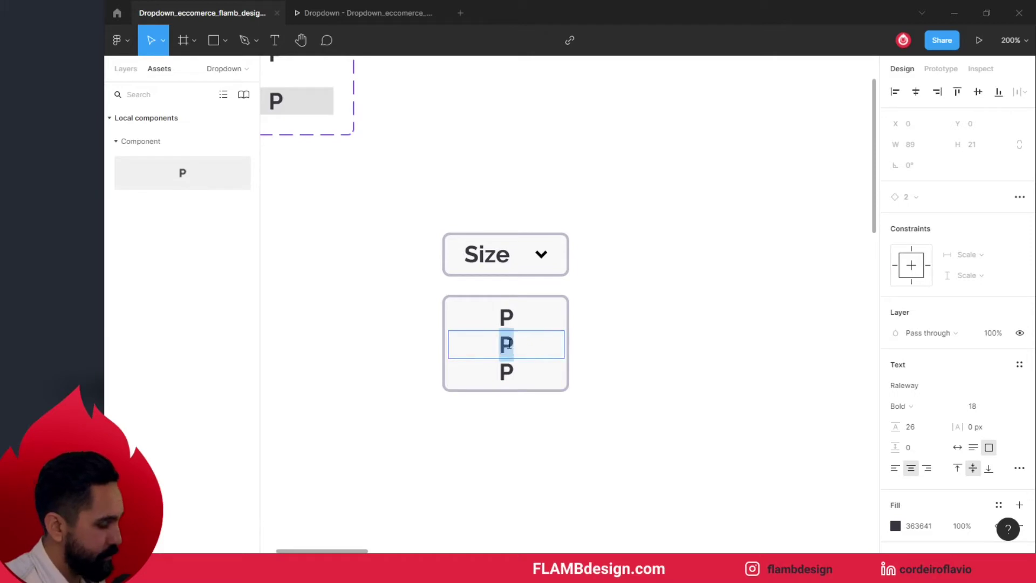
{"action": "type", "text": "M"}
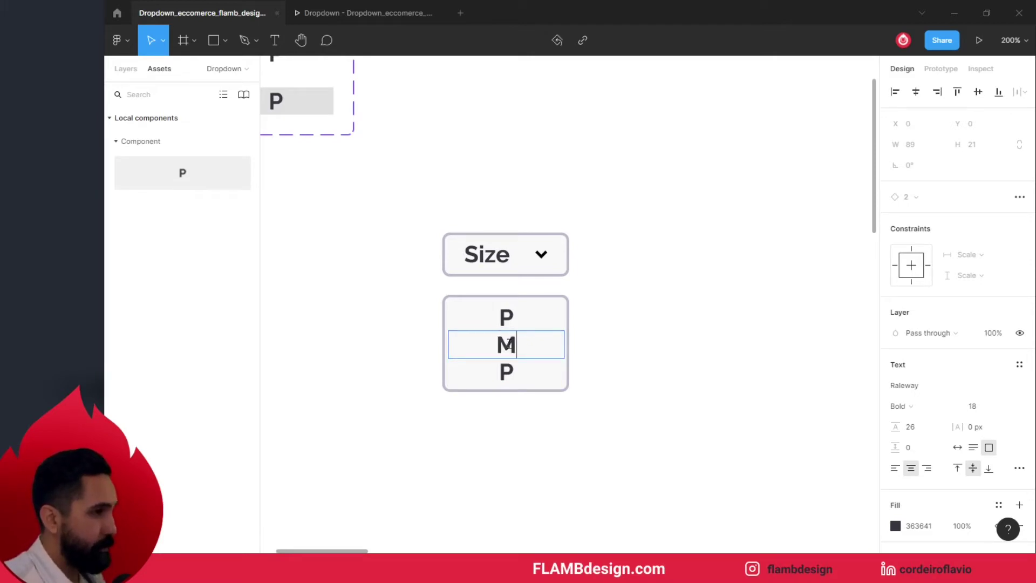
{"action": "left_click", "coordinate": [512, 374]}
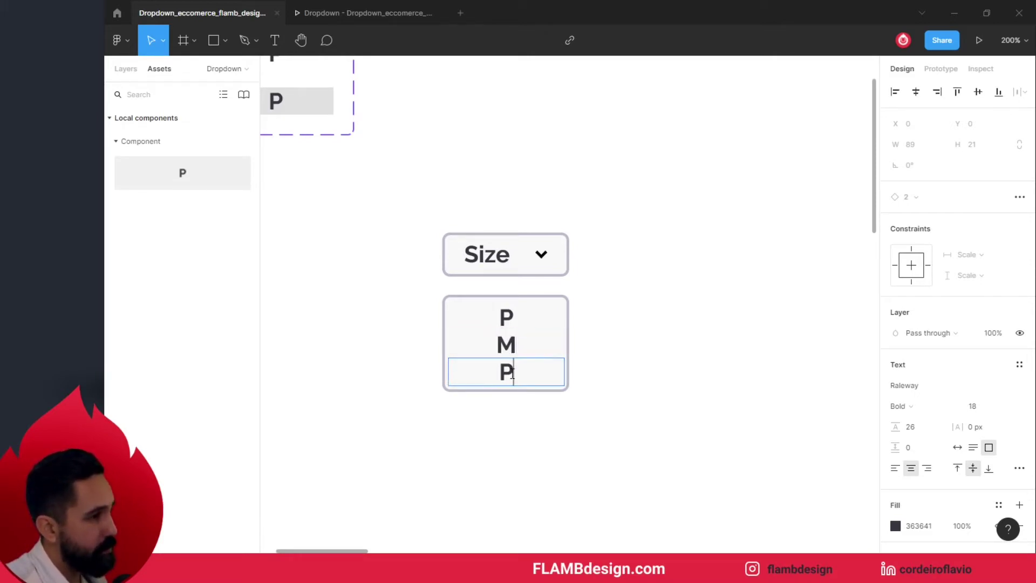
{"action": "double_click", "coordinate": [512, 374]}
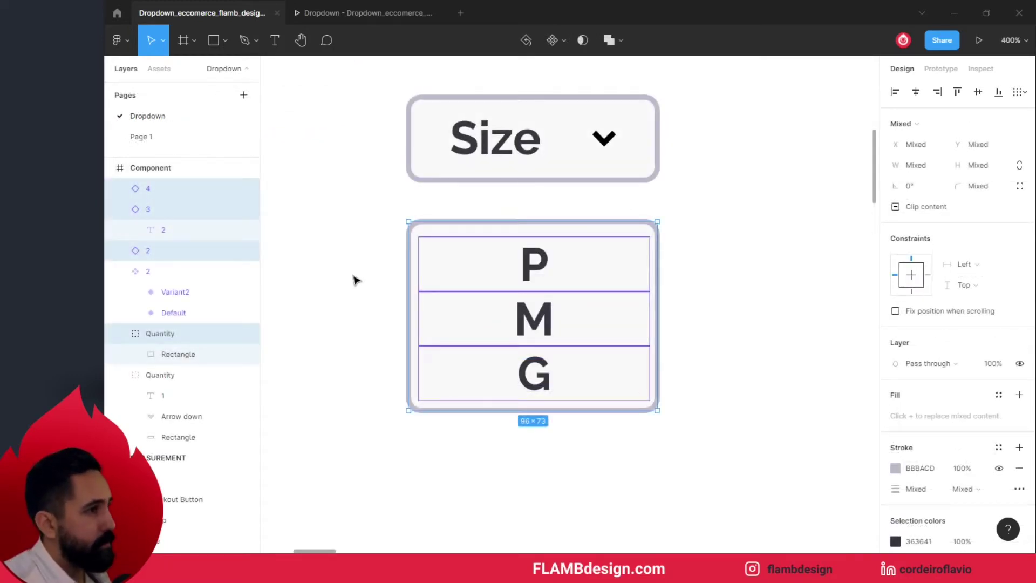
{"action": "left_click", "coordinate": [354, 278]}
{"action": "left_click", "coordinate": [504, 321]}
{"action": "left_click", "coordinate": [508, 371]}
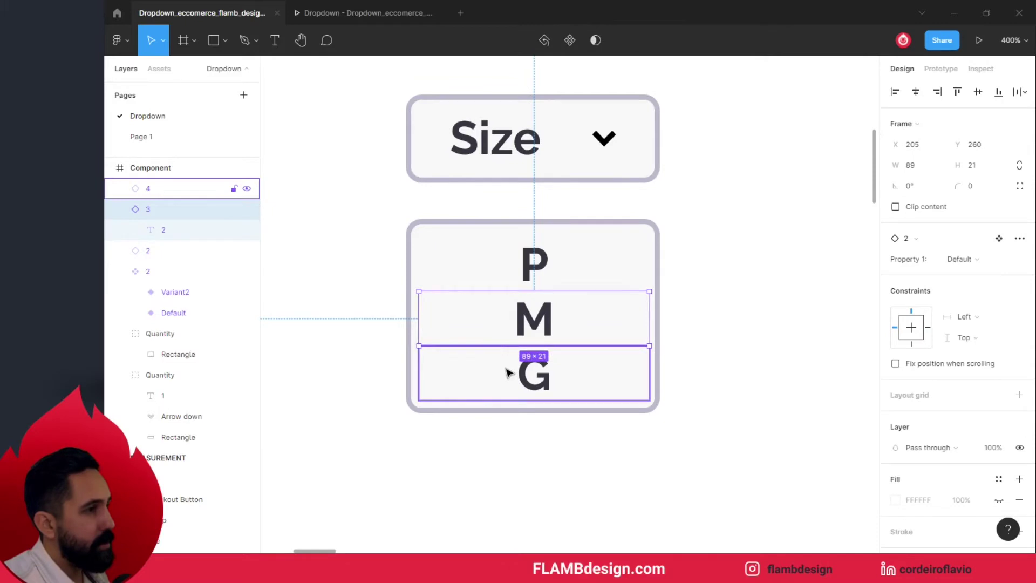
{"action": "left_click_drag", "start_coordinate": [322, 203], "coordinate": [724, 423]}
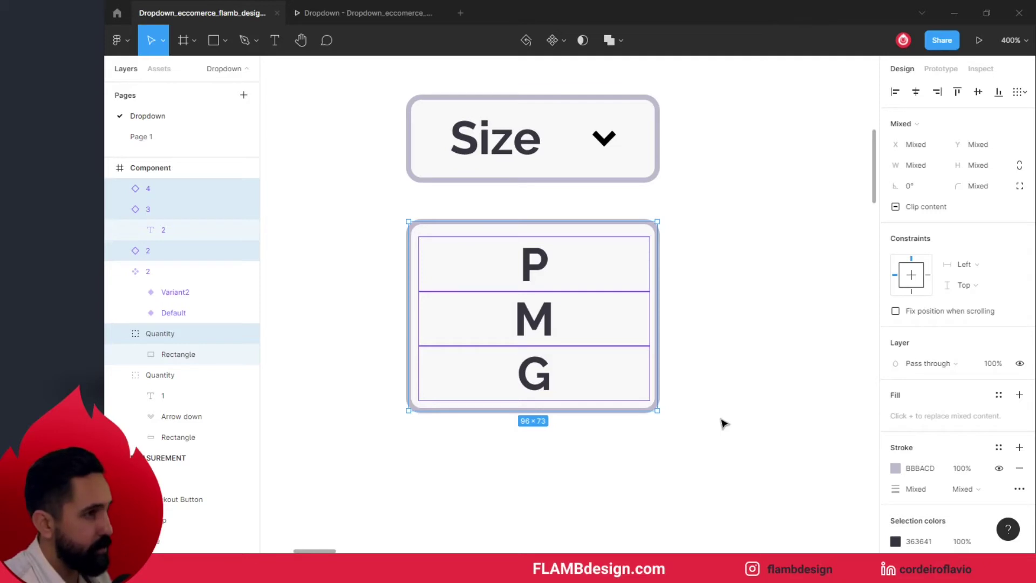
Step: Group the P, M and G option rows and move the group up under the Size box
{"action": "key", "text": "ctrl+g"}
{"action": "left_click", "coordinate": [539, 136]}
{"action": "left_click", "coordinate": [576, 290]}
{"action": "left_click", "coordinate": [587, 167]}
{"action": "left_click", "coordinate": [585, 282], "text": "shift"}
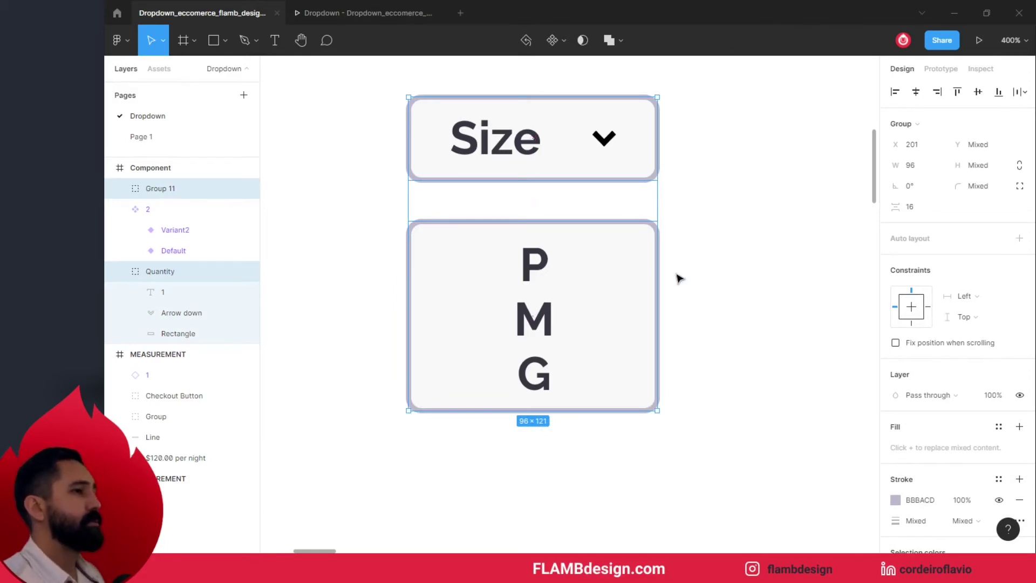
{"action": "key", "text": "Escape"}
{"action": "left_click_drag", "start_coordinate": [616, 276], "coordinate": [619, 251]}
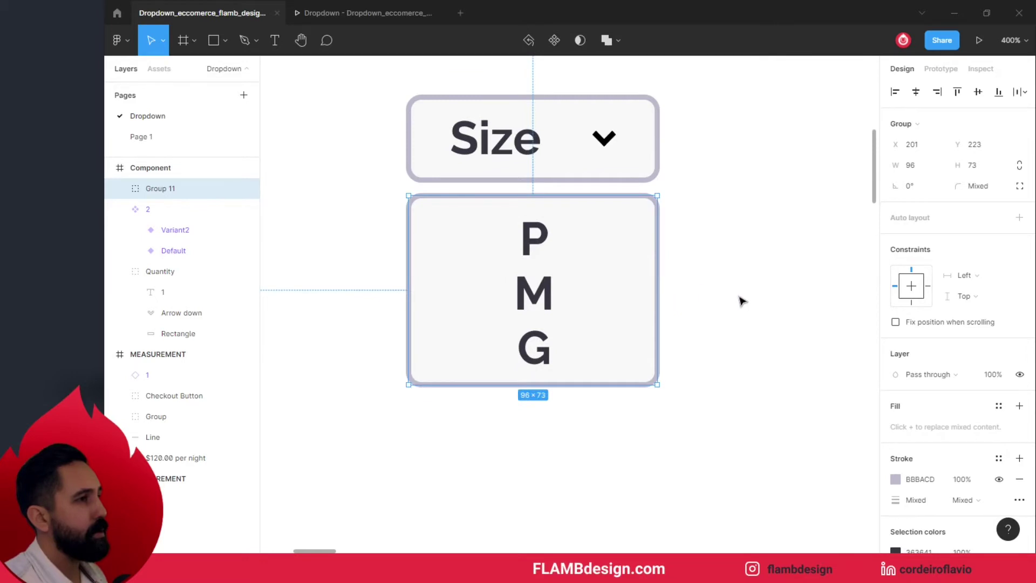
{"action": "key", "text": "Escape"}
Step: Combine the Size box and the options group into a new component, Component 2
{"action": "left_click_drag", "start_coordinate": [351, 119], "coordinate": [638, 337]}
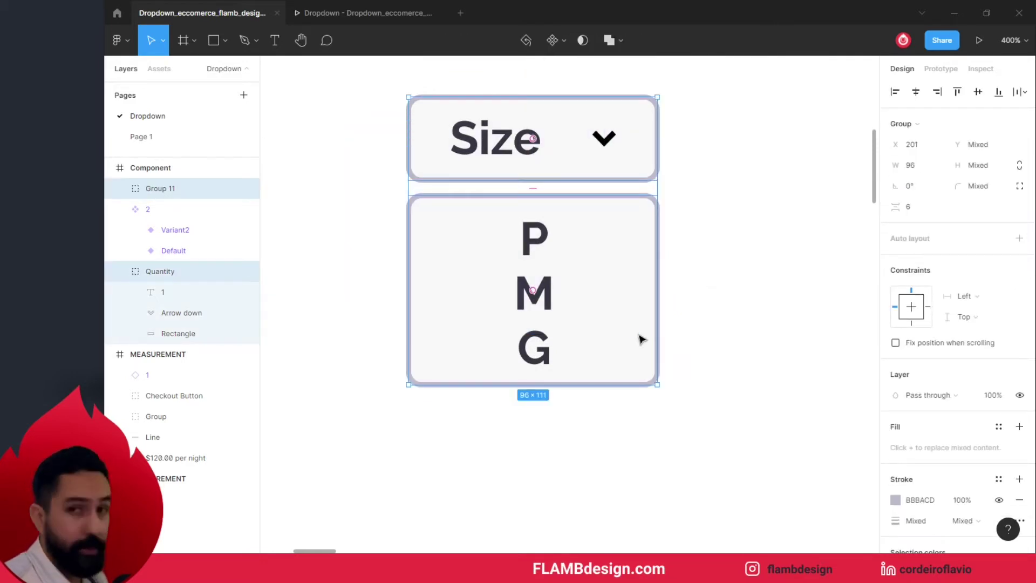
{"action": "key", "text": "alt"}
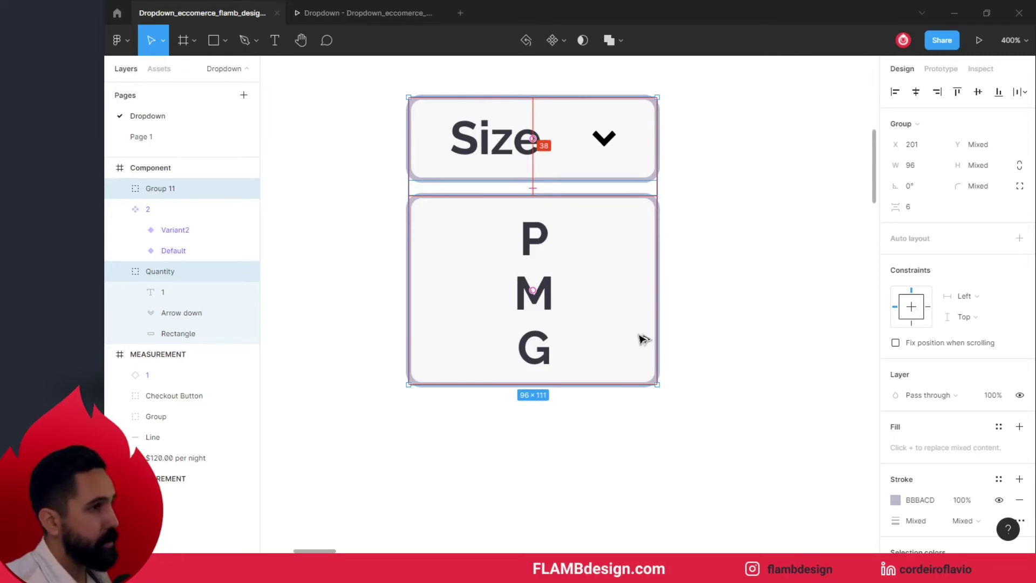
{"action": "key", "text": "ctrl+alt+k"}
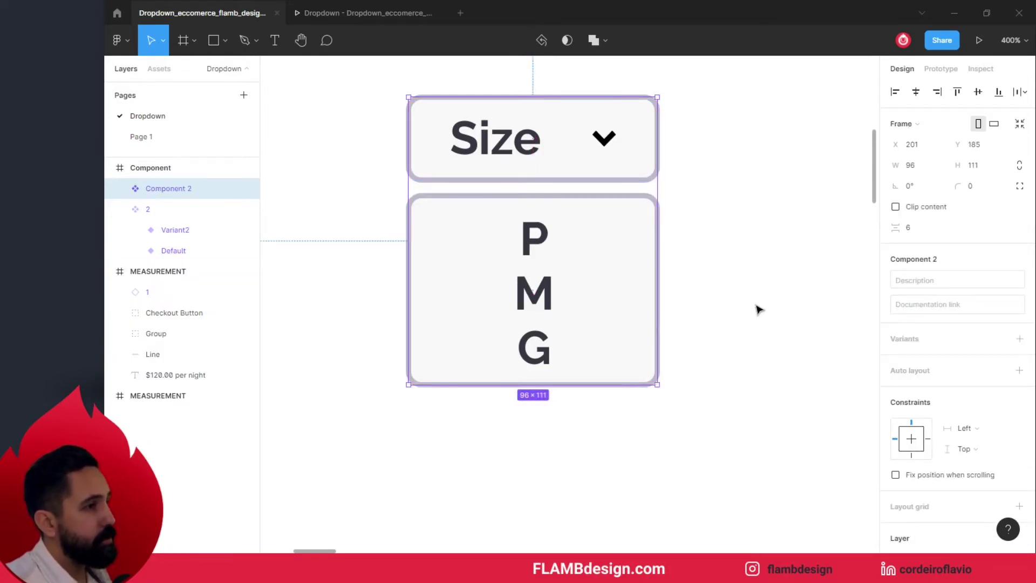
{"action": "scroll", "coordinate": [757, 324], "scroll_direction": "up", "scroll_amount": 2}
{"action": "scroll", "coordinate": [757, 324], "scroll_direction": "up", "scroll_amount": 1}
{"action": "key", "text": "minus"}
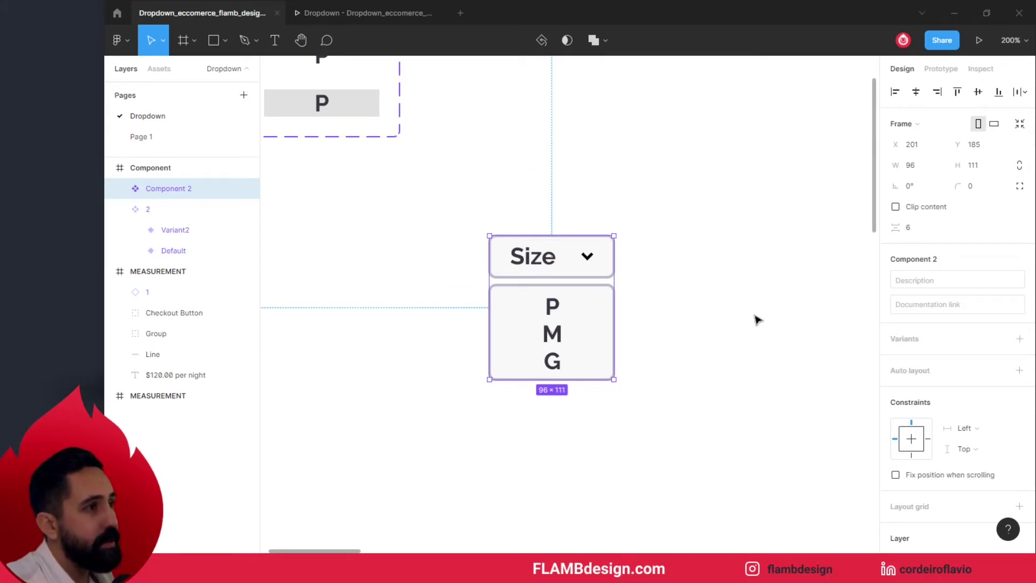
Step: Enable interactive components in prototype settings, then reselect Component 2 with its design properties shown
{"action": "left_click", "coordinate": [942, 71]}
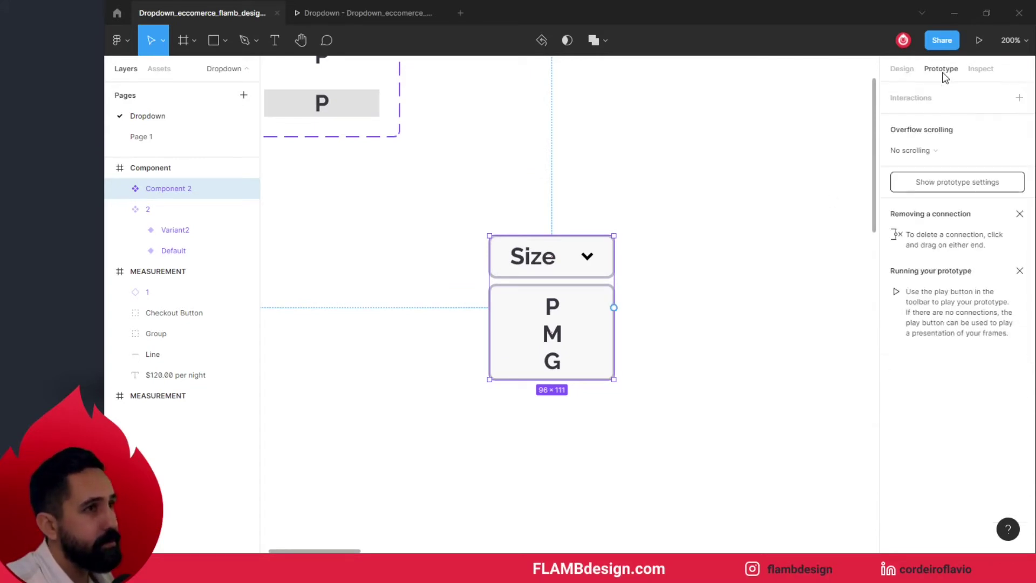
{"action": "left_click", "coordinate": [737, 222]}
{"action": "left_click", "coordinate": [598, 323]}
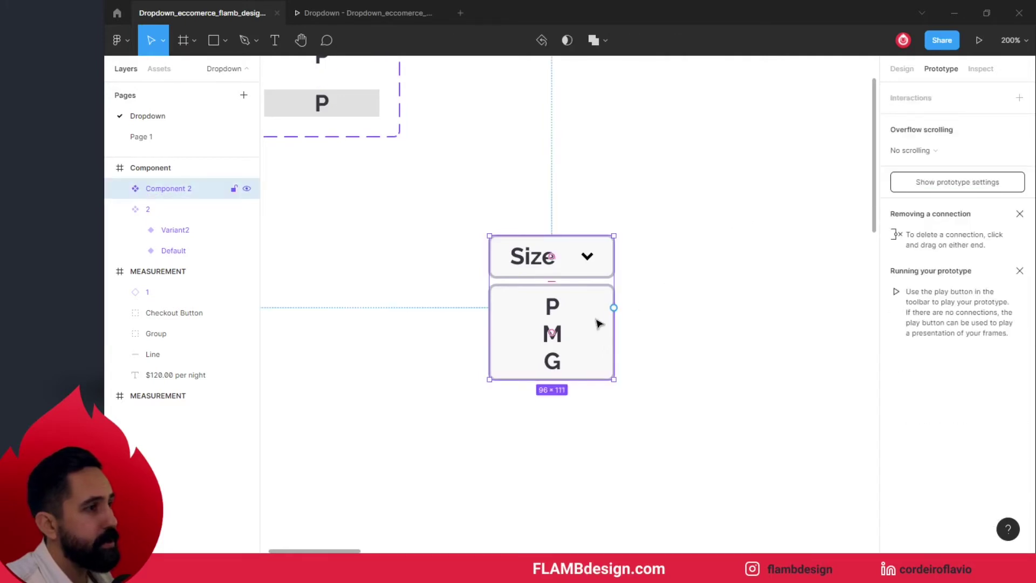
{"action": "left_click", "coordinate": [694, 307]}
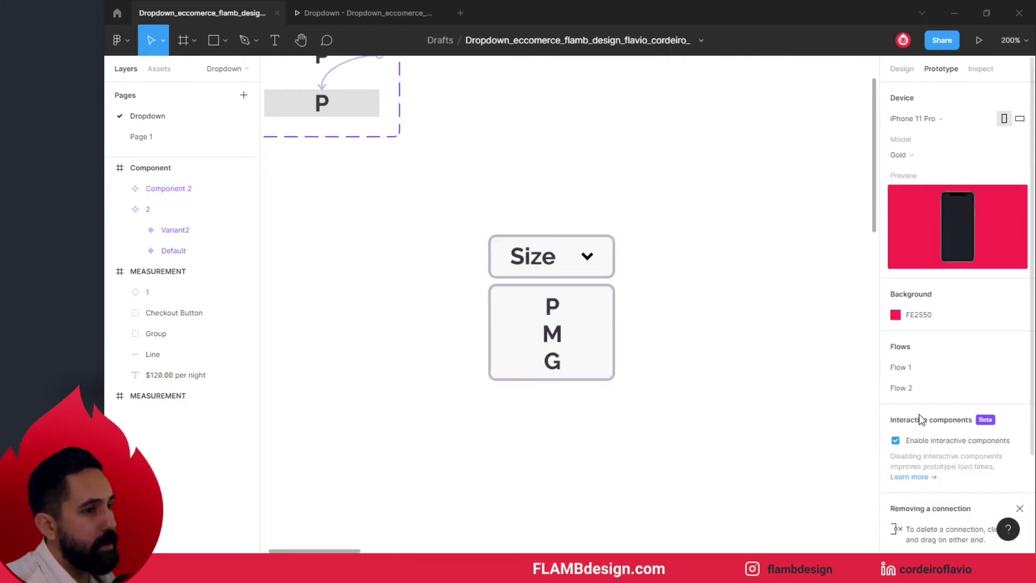
{"action": "left_click", "coordinate": [894, 438]}
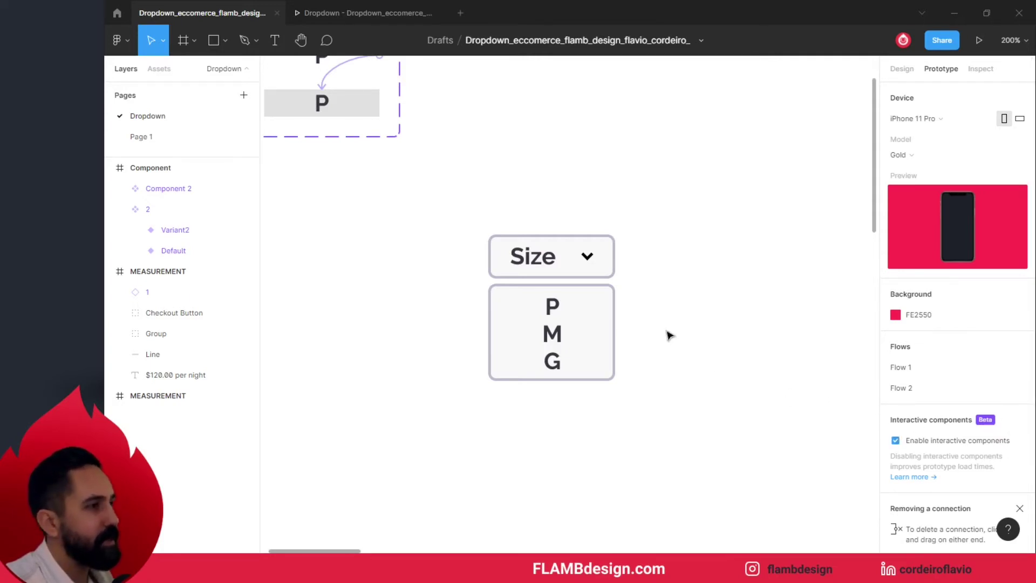
{"action": "left_click", "coordinate": [601, 256]}
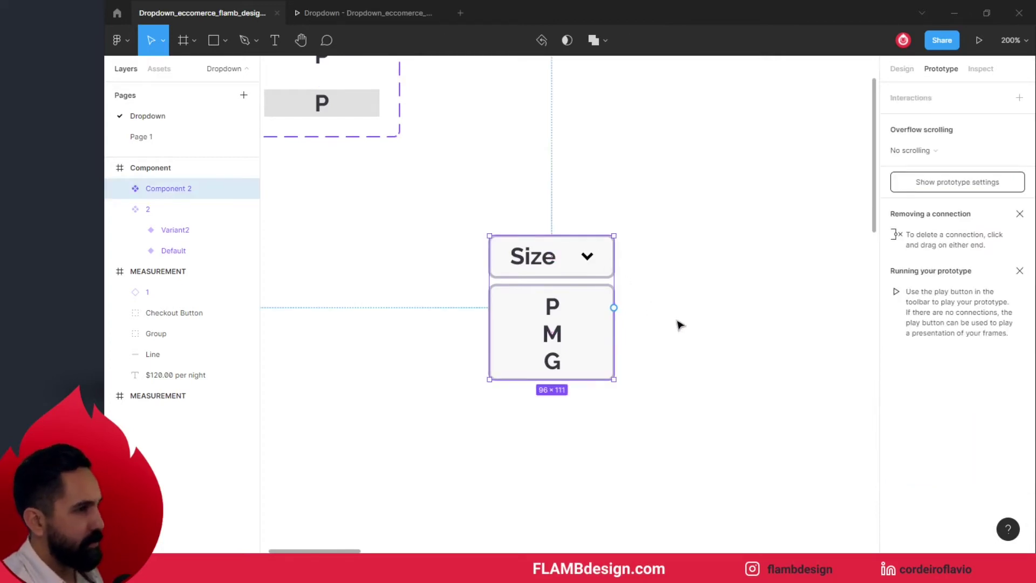
{"action": "left_click", "coordinate": [901, 69]}
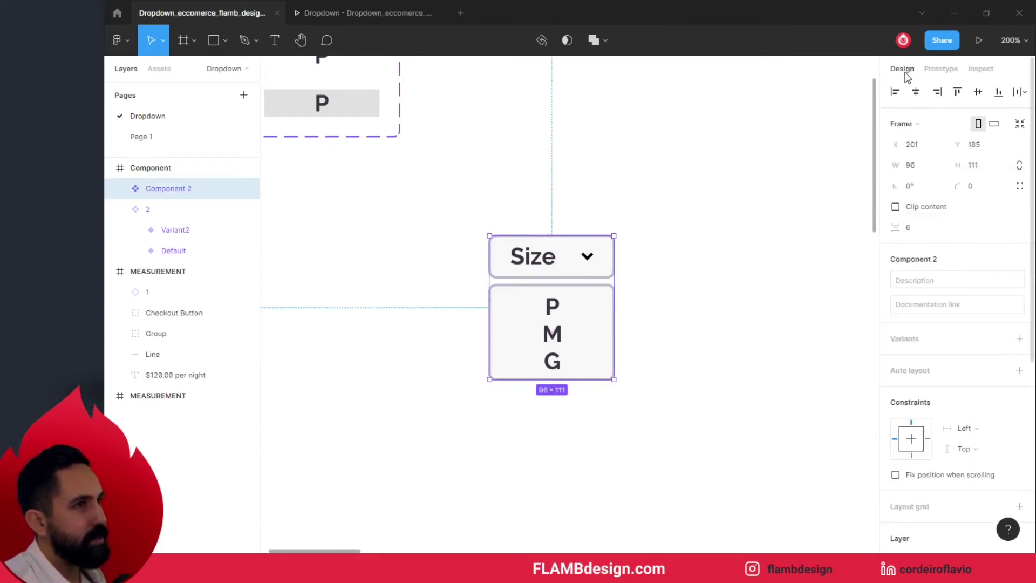
Step: Add a second variant, Variant2, to the Size dropdown and select the whole set
{"action": "left_click", "coordinate": [1019, 338]}
{"action": "left_click", "coordinate": [659, 351]}
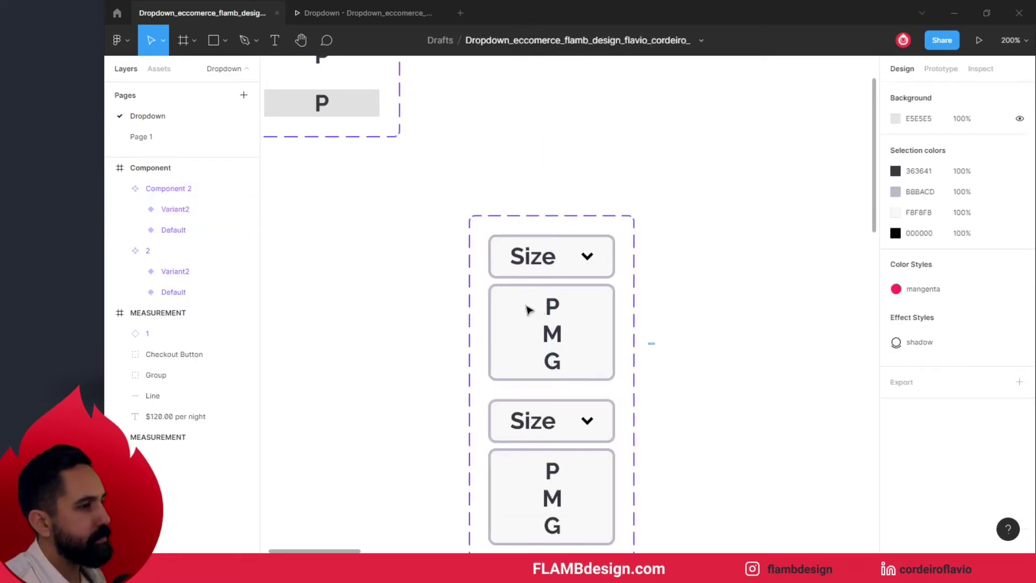
{"action": "left_click_drag", "start_coordinate": [527, 304], "coordinate": [653, 337]}
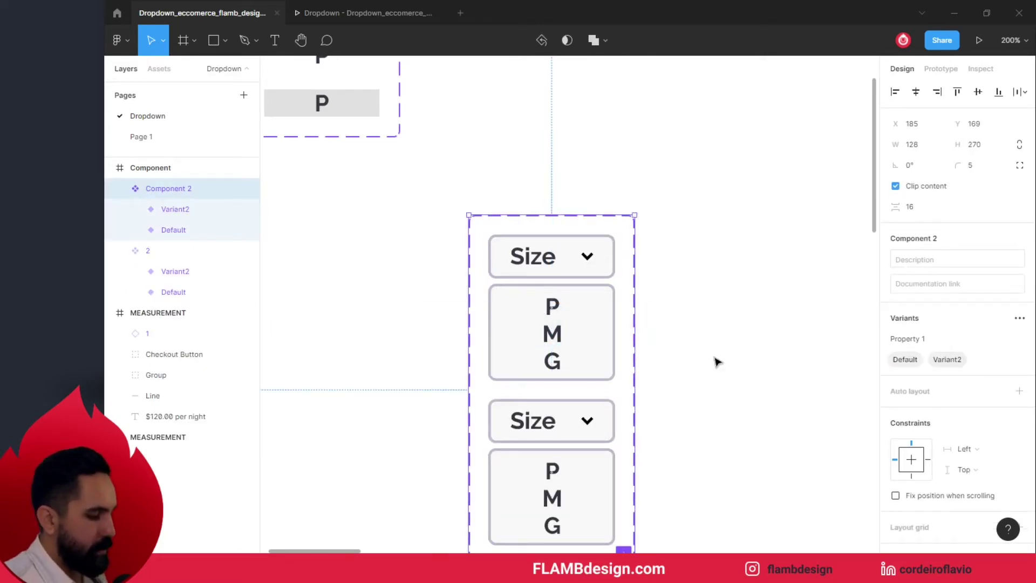
{"action": "key", "text": "minus"}
{"action": "key", "text": "minus"}
{"action": "mouse_move", "coordinate": [600, 343]}
{"action": "left_mouse_down"}
{"action": "mouse_move", "coordinate": [511, 355]}
{"action": "mouse_move", "coordinate": [712, 331]}
{"action": "left_mouse_up"}
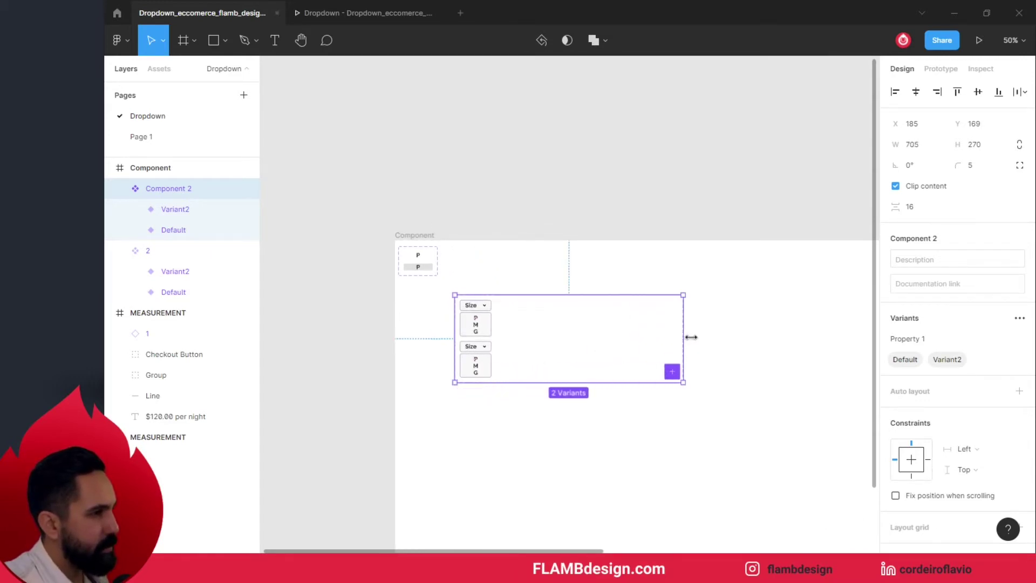
Step: Enlarge the variant set frame to 883×683 and select the Default variant
{"action": "left_click_drag", "start_coordinate": [647, 382], "coordinate": [679, 516]}
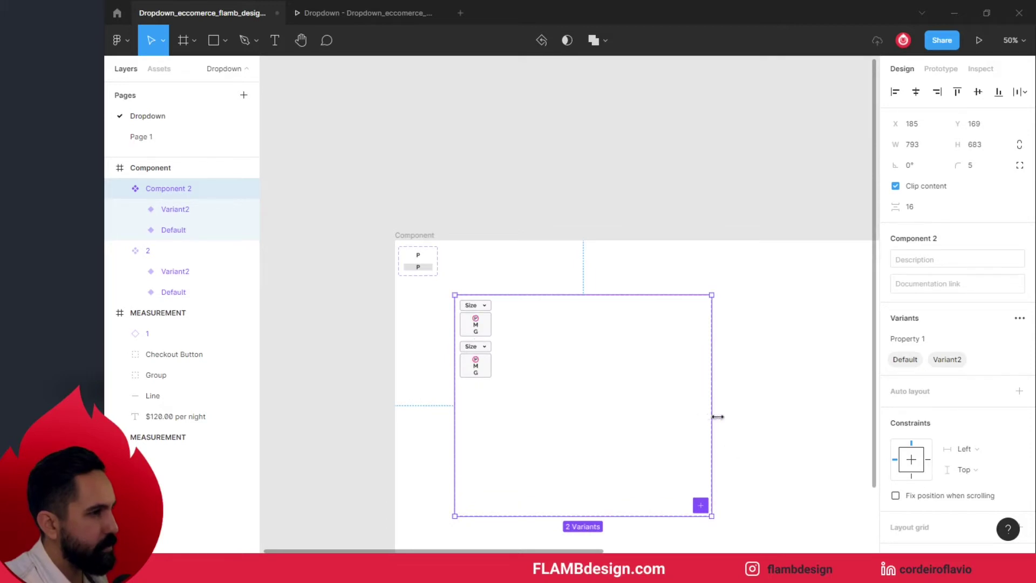
{"action": "left_click_drag", "start_coordinate": [717, 417], "coordinate": [740, 418]}
{"action": "left_click", "coordinate": [423, 371]}
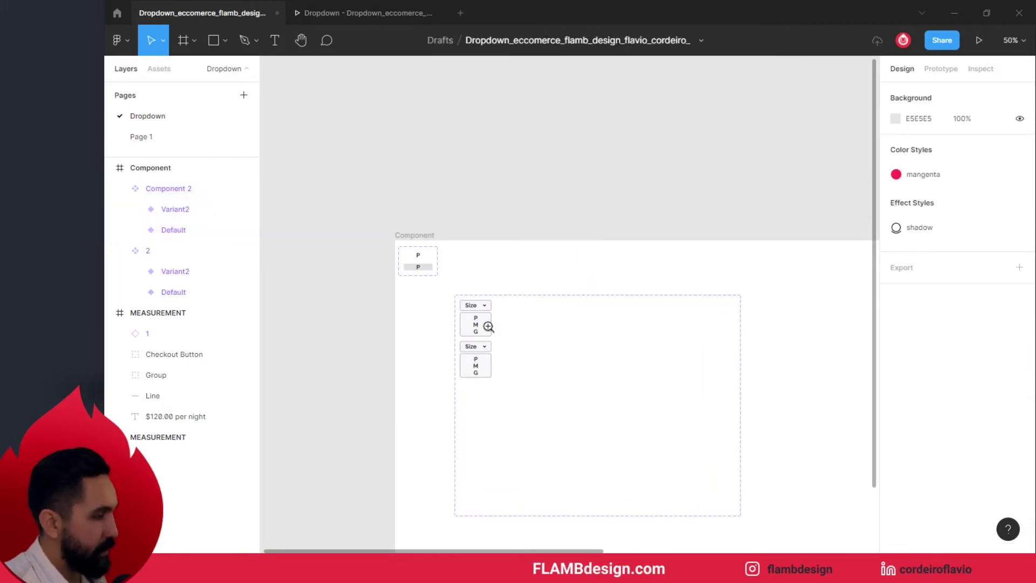
{"action": "scroll", "coordinate": [487, 325], "scroll_direction": "up", "scroll_amount": 2}
{"action": "left_click", "coordinate": [481, 308]}
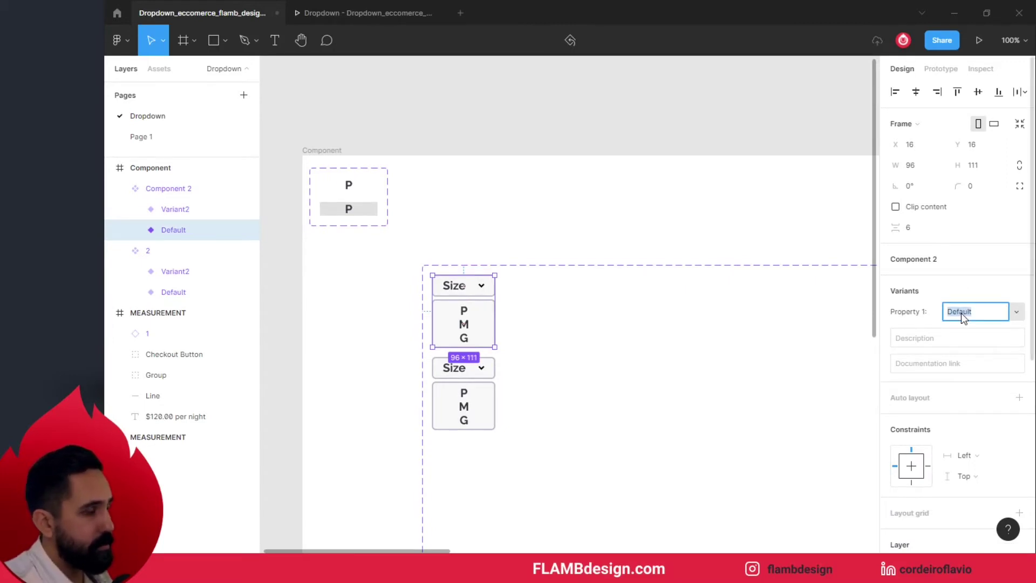
Step: Rename the Default variant to 1 and hide its P/M/G list, Group 11
{"action": "type", "text": "1"}
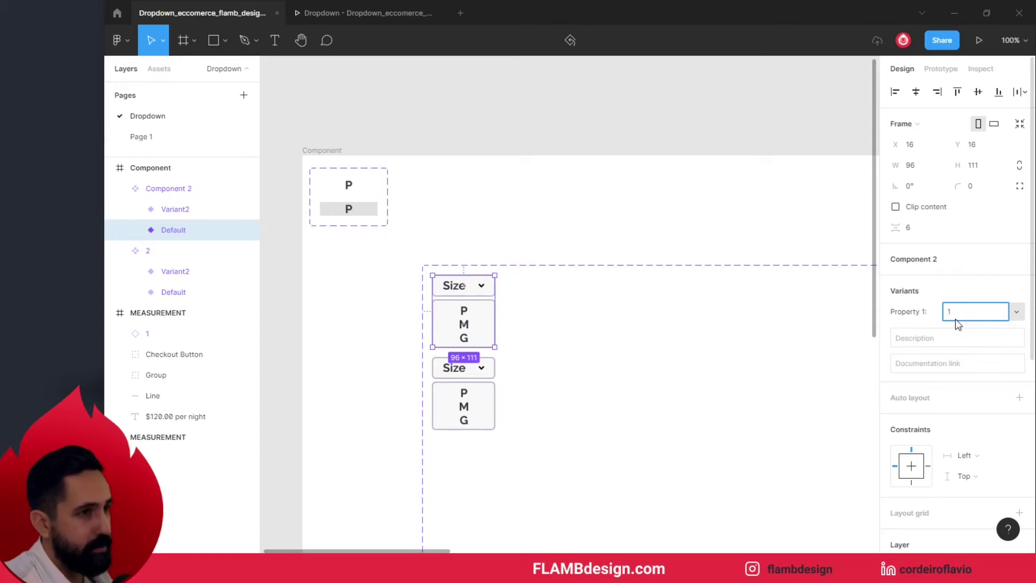
{"action": "left_click", "coordinate": [640, 387]}
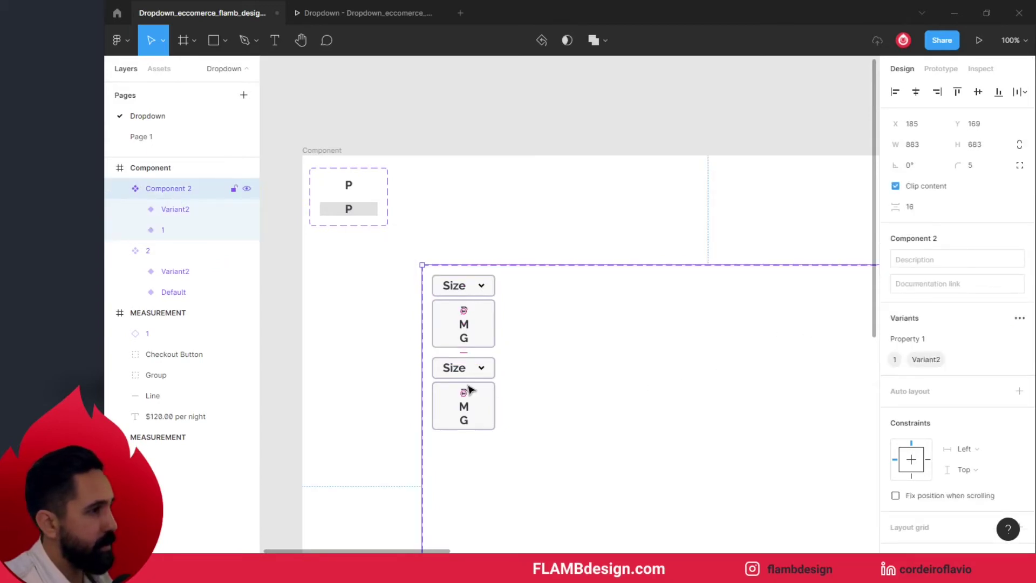
{"action": "left_click", "coordinate": [467, 323]}
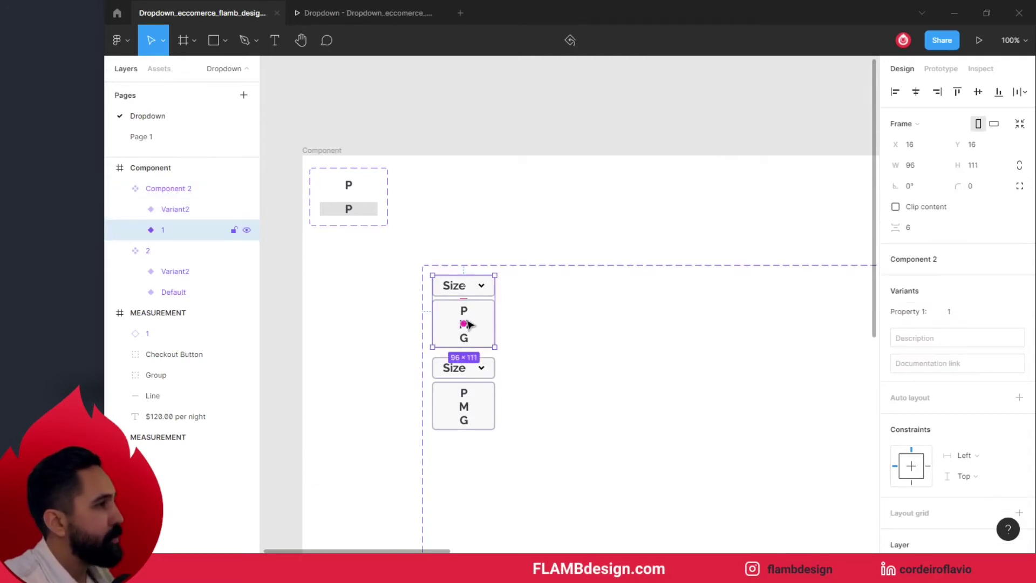
{"action": "left_click", "coordinate": [451, 316]}
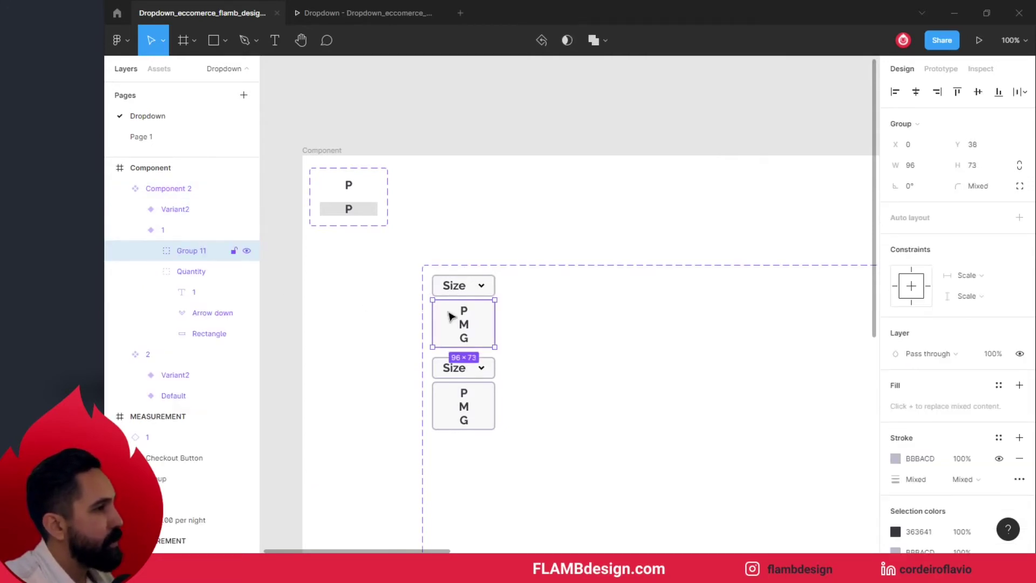
{"action": "left_click", "coordinate": [248, 252]}
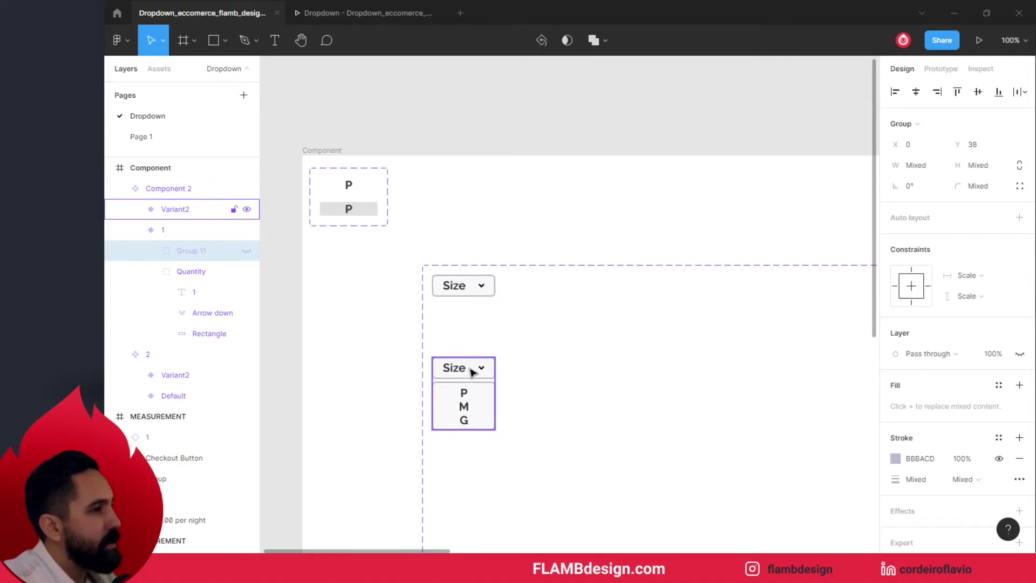
Step: Line up Variant2 beside variant 1 at X 167, then duplicate it to the right
{"action": "left_click_drag", "start_coordinate": [470, 371], "coordinate": [585, 287]}
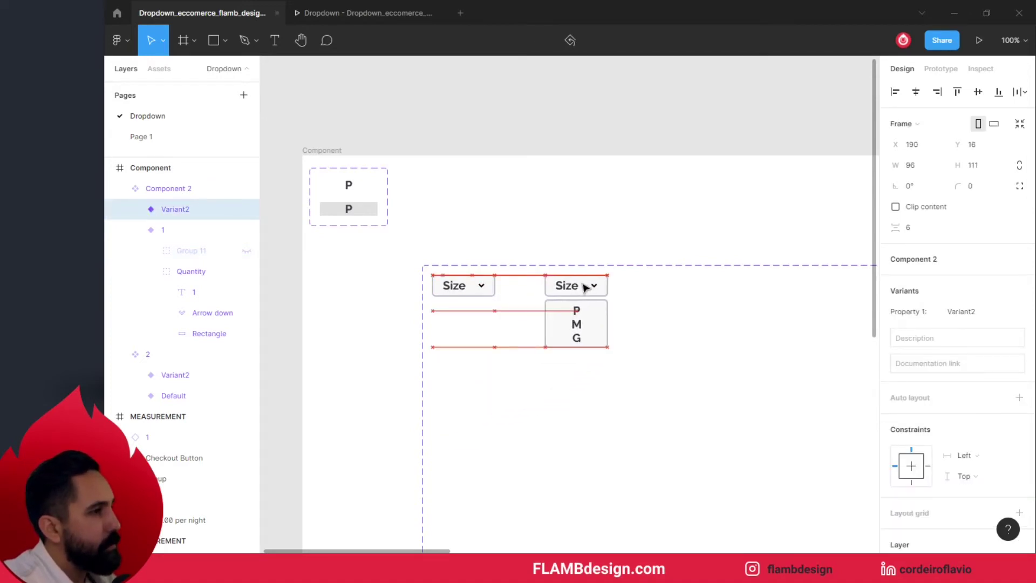
{"action": "left_click_drag", "start_coordinate": [585, 286], "coordinate": [566, 287]}
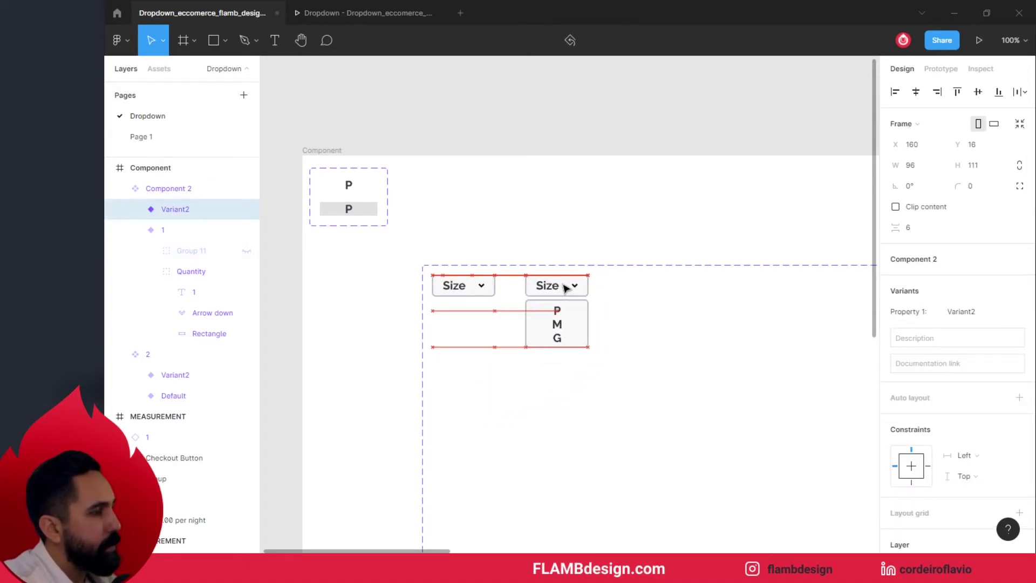
{"action": "left_click_drag", "start_coordinate": [566, 287], "coordinate": [569, 287]}
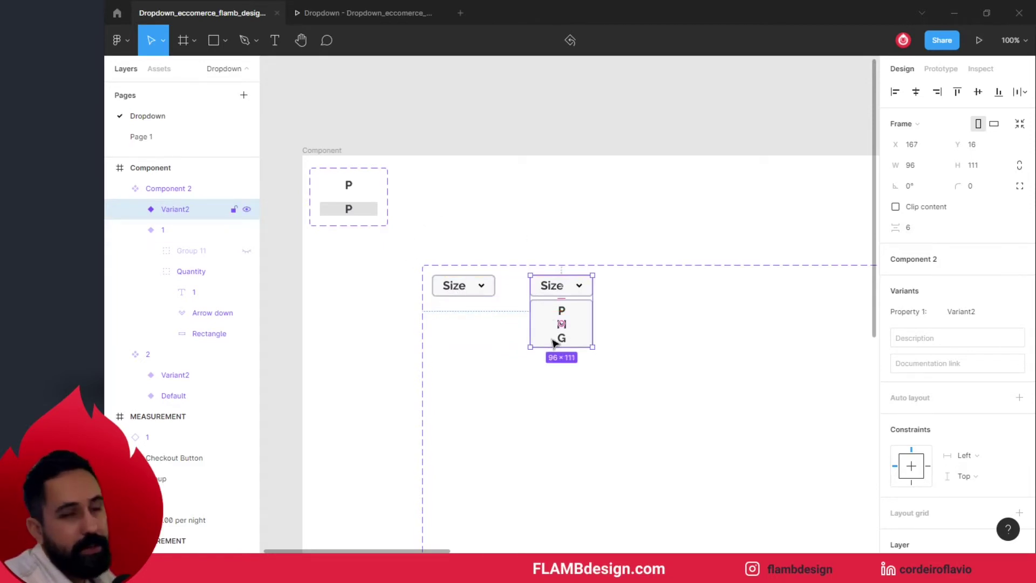
{"action": "left_click", "coordinate": [609, 246]}
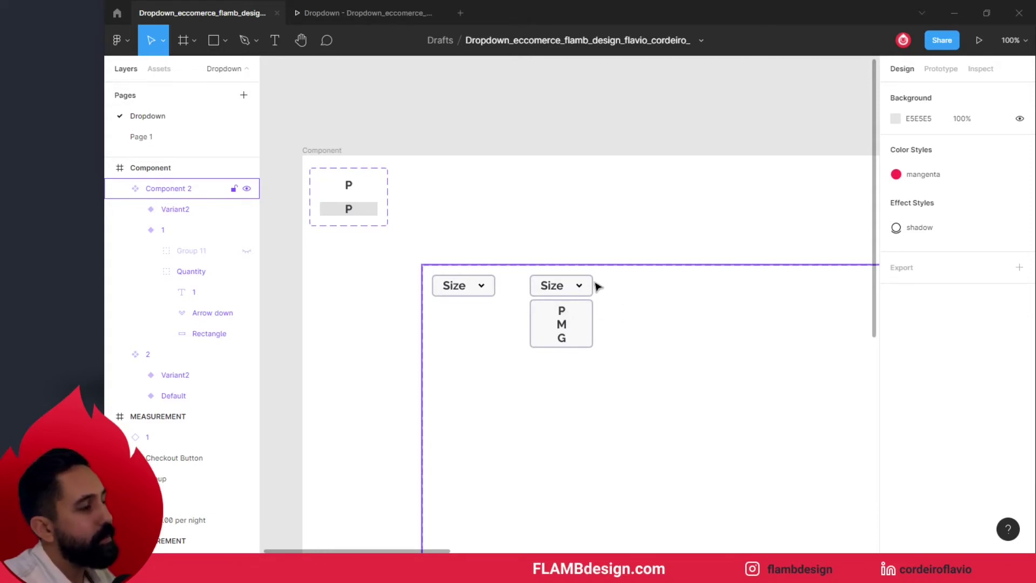
{"action": "left_click", "coordinate": [575, 287]}
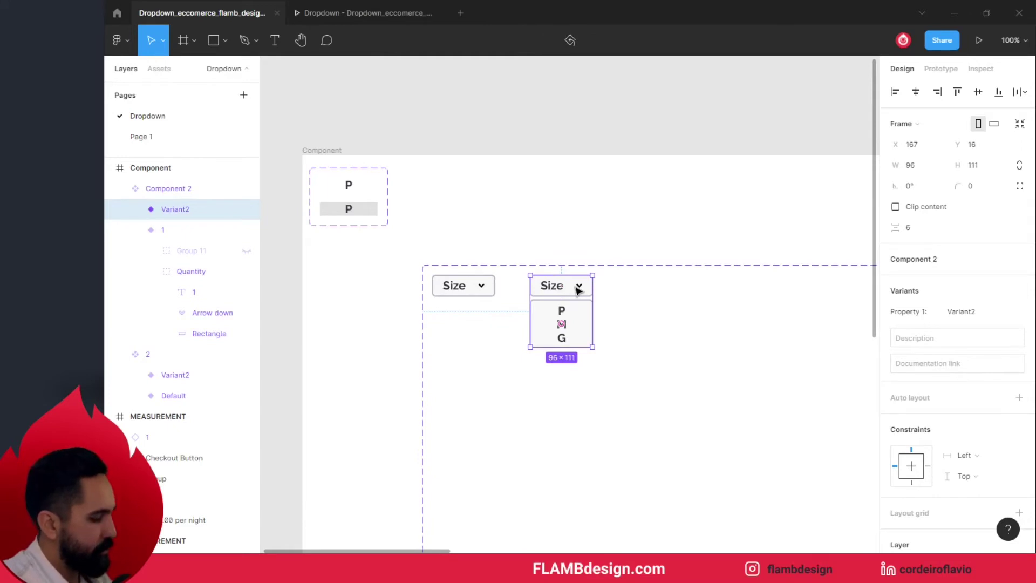
{"action": "left_click_drag", "start_coordinate": [577, 290], "coordinate": [669, 292]}
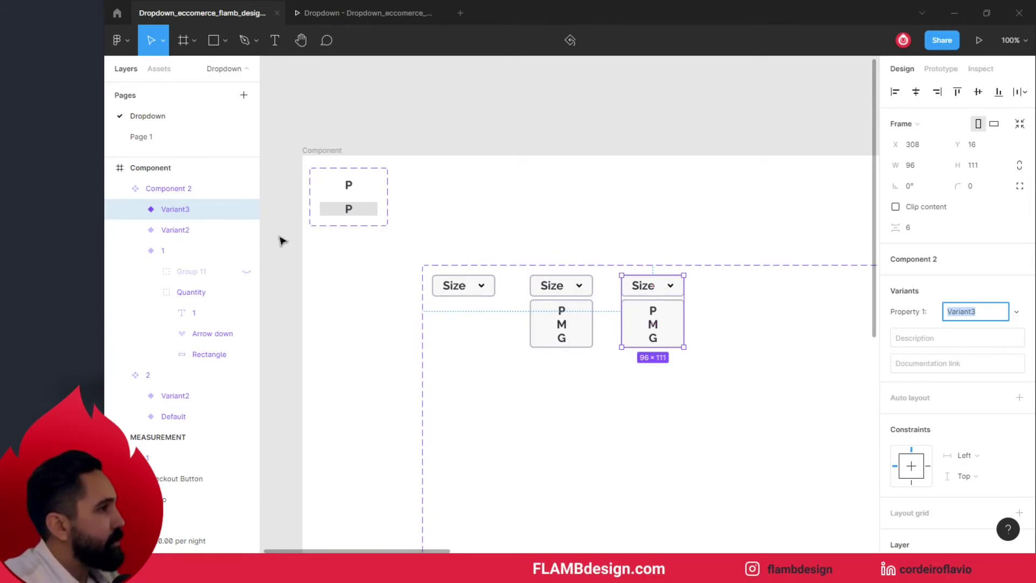
Step: Hide the P/M/G list, Group 11, in the new Variant3
{"action": "mouse_move", "coordinate": [194, 243]}
{"action": "left_click", "coordinate": [136, 210]}
{"action": "left_click", "coordinate": [642, 317]}
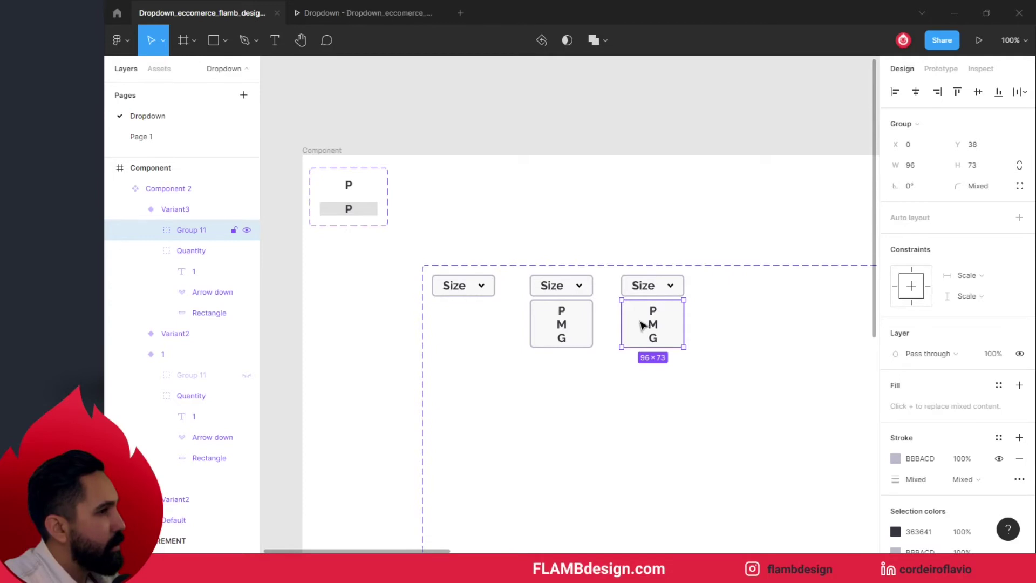
{"action": "left_click", "coordinate": [247, 231]}
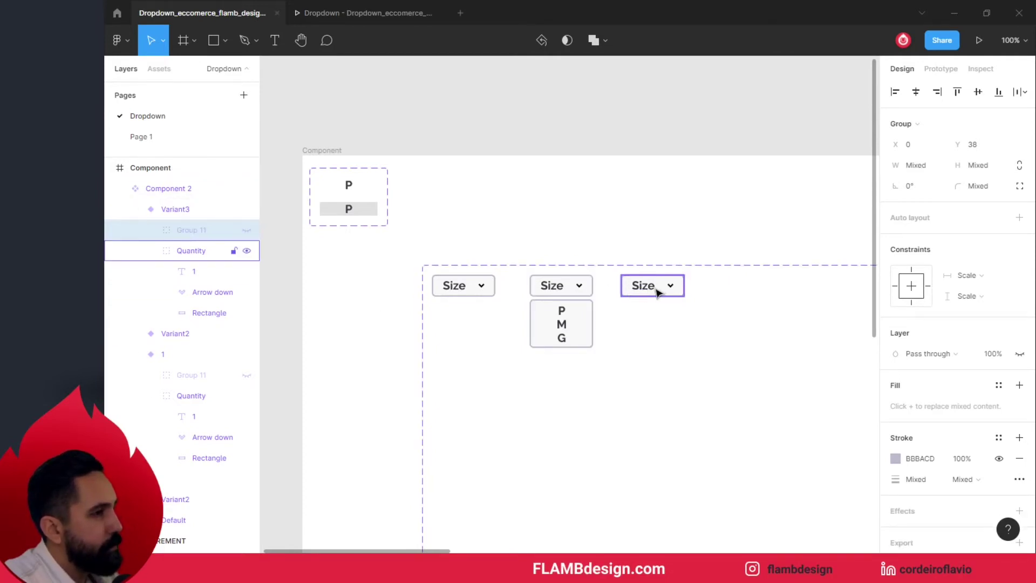
Step: Rotate Variant2's Arrow down layer 180° so the open dropdown's arrow points up
{"action": "double_click", "coordinate": [582, 290]}
{"action": "left_click", "coordinate": [582, 291]}
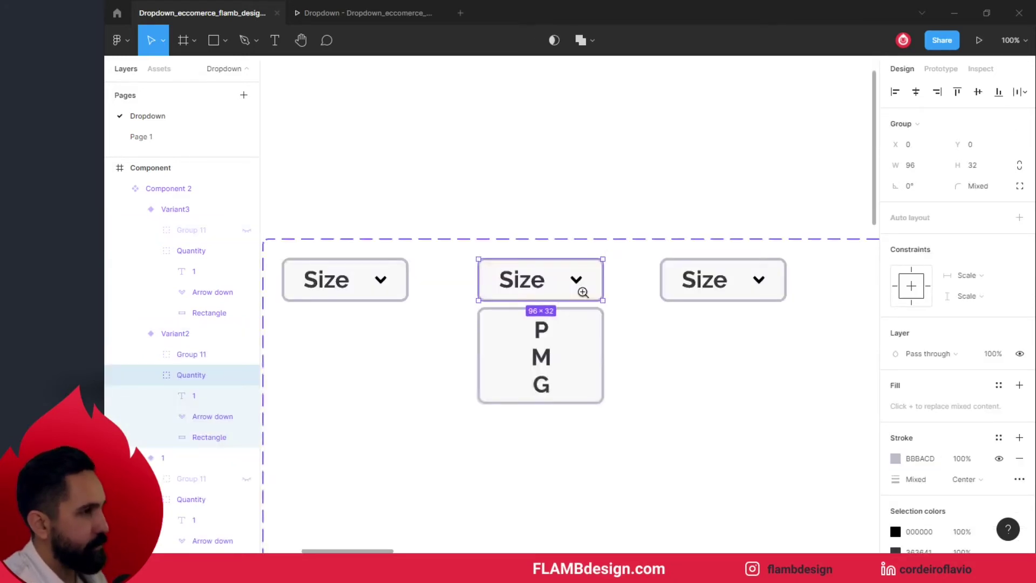
{"action": "double_click", "coordinate": [569, 268]}
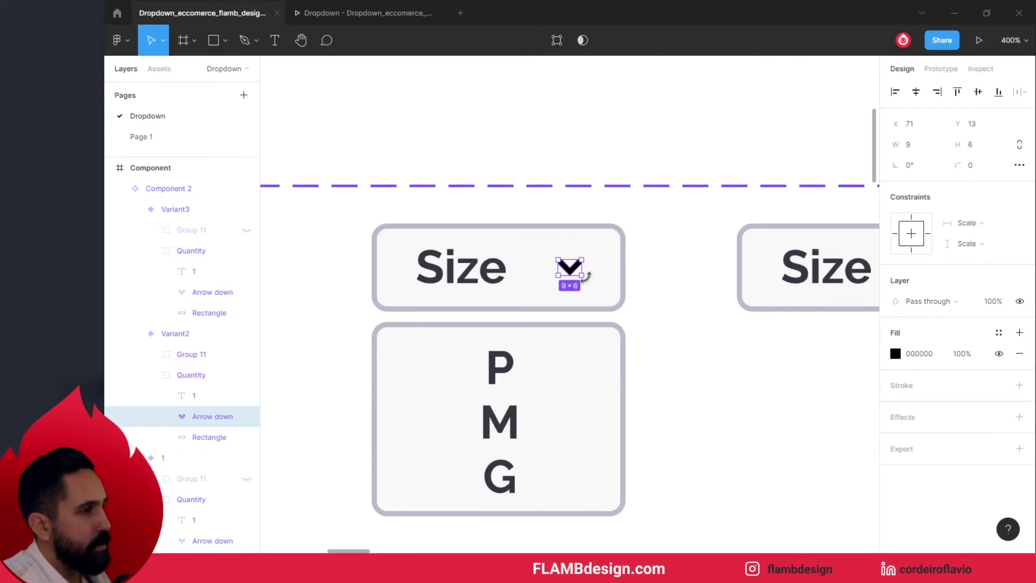
{"action": "mouse_move", "coordinate": [586, 278]}
{"action": "left_mouse_down"}
{"action": "mouse_move", "coordinate": [557, 249]}
{"action": "mouse_move", "coordinate": [554, 258]}
{"action": "left_mouse_up"}
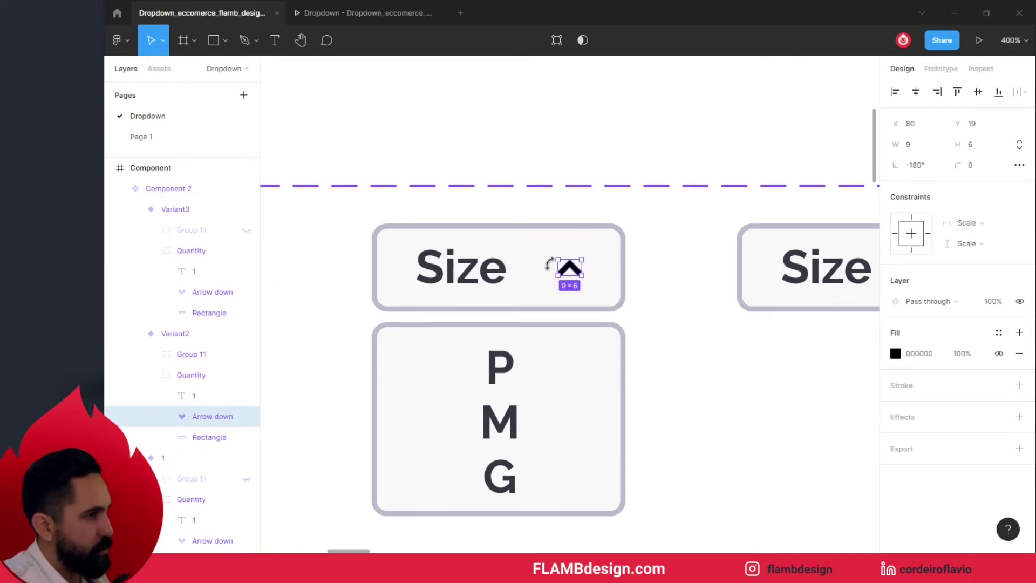
{"action": "left_click", "coordinate": [610, 162]}
{"action": "key", "text": "c"}
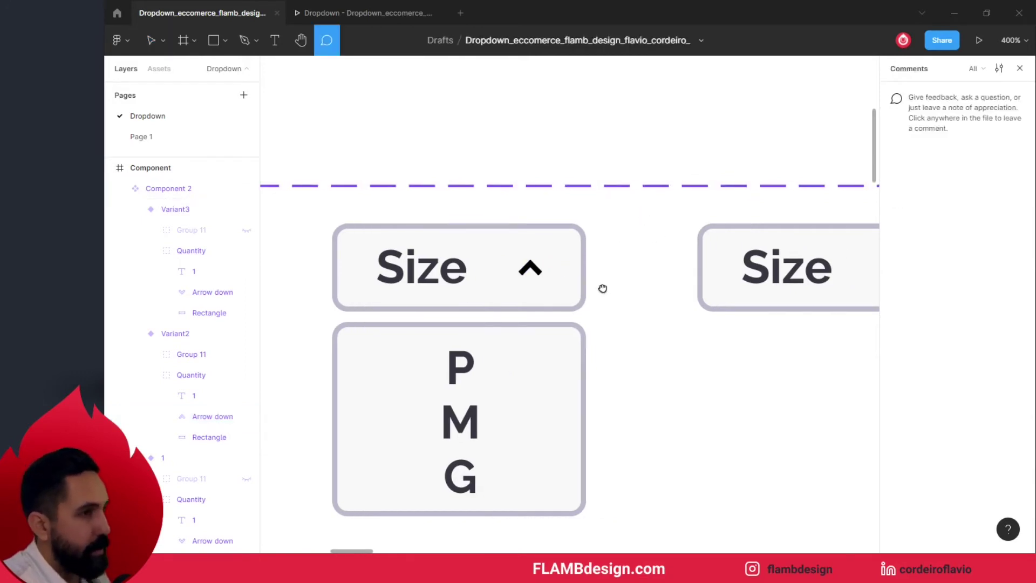
{"action": "scroll", "coordinate": [631, 281], "scroll_direction": "right", "scroll_amount": 5}
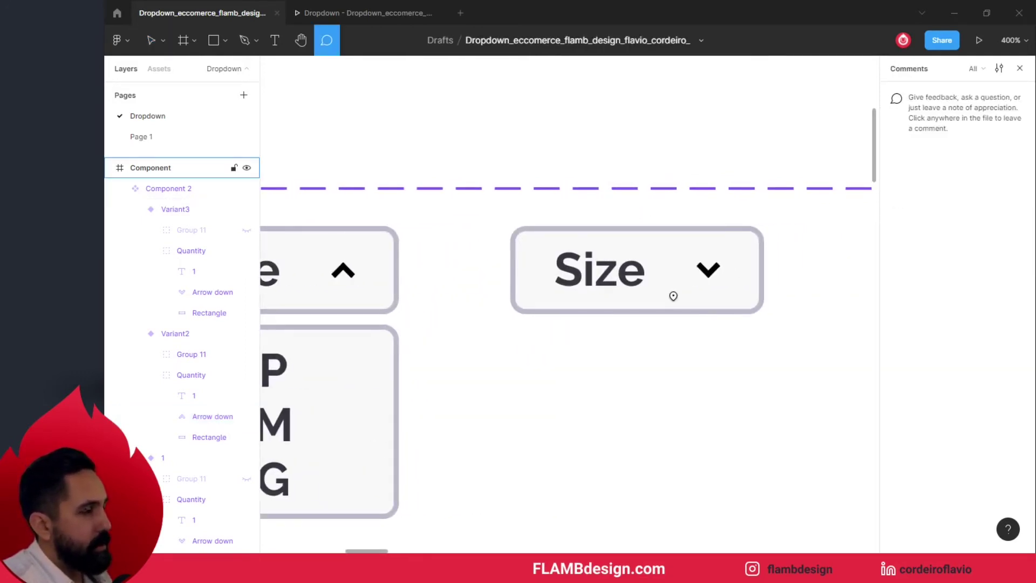
{"action": "scroll", "coordinate": [666, 289], "scroll_direction": "left", "scroll_amount": 1}
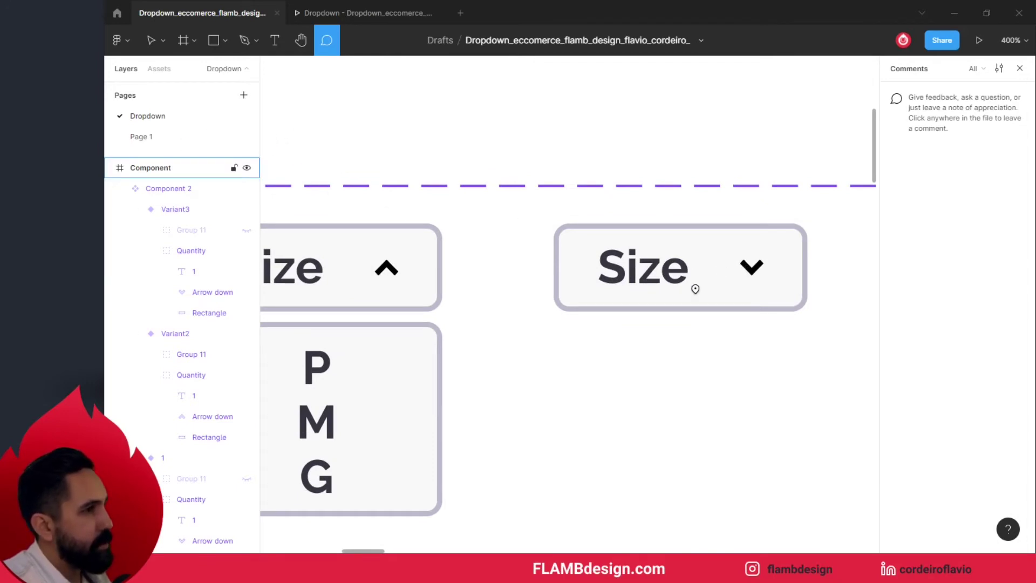
{"action": "key", "text": "v"}
{"action": "left_click", "coordinate": [483, 246]}
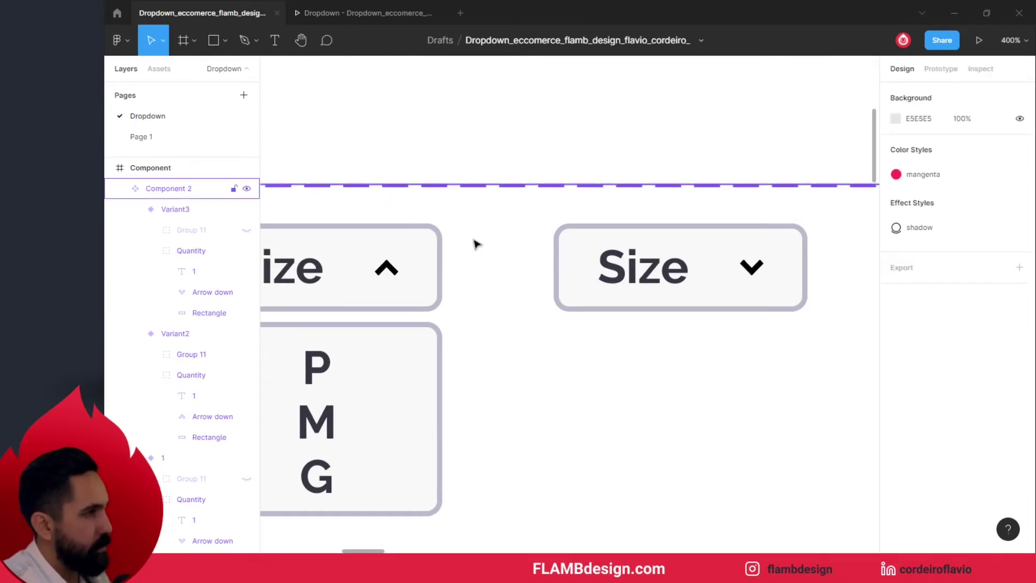
Step: Change Variant3's Size label text to P
{"action": "double_click", "coordinate": [641, 278]}
{"action": "double_click", "coordinate": [647, 275]}
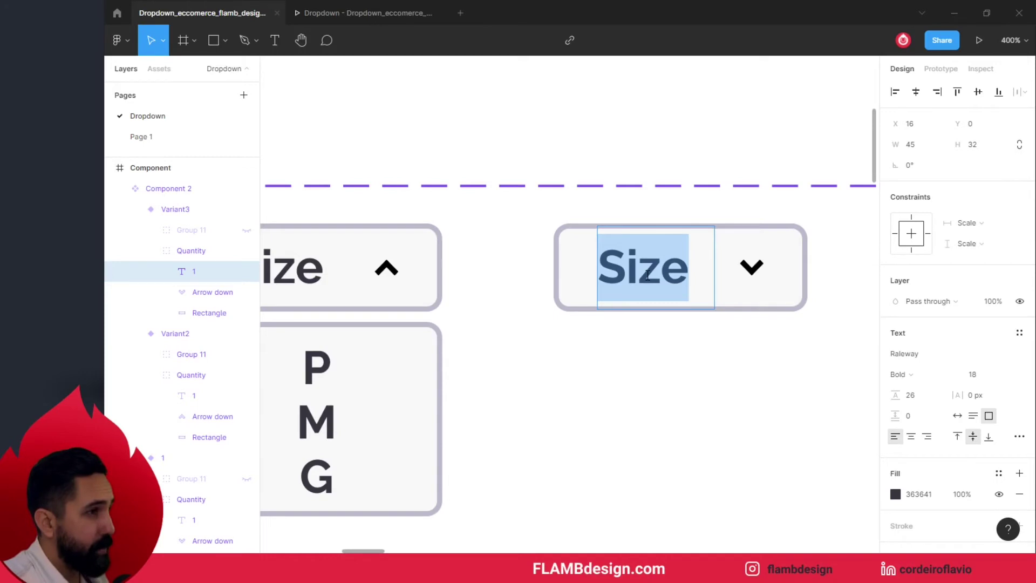
{"action": "type", "text": "P"}
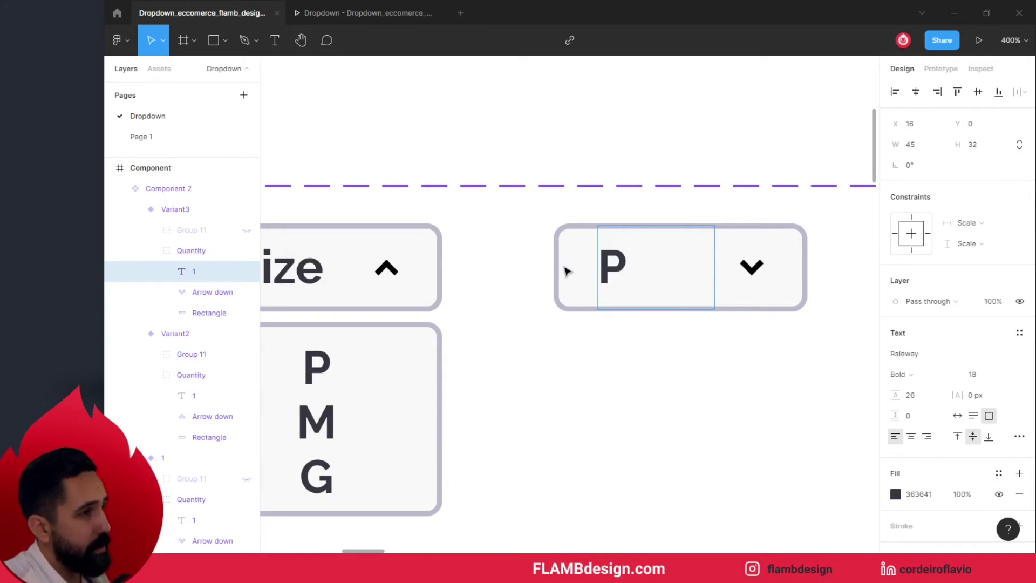
{"action": "key", "text": "Escape"}
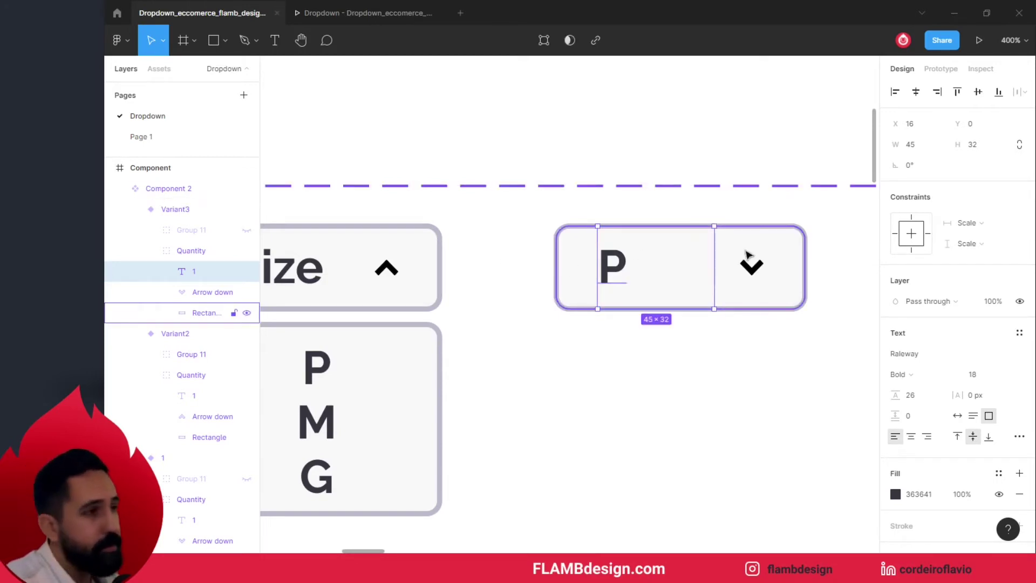
Step: Fill Variant3's rectangle dark purple 43163A and make the P text white FFFFFF
{"action": "left_click", "coordinate": [793, 230]}
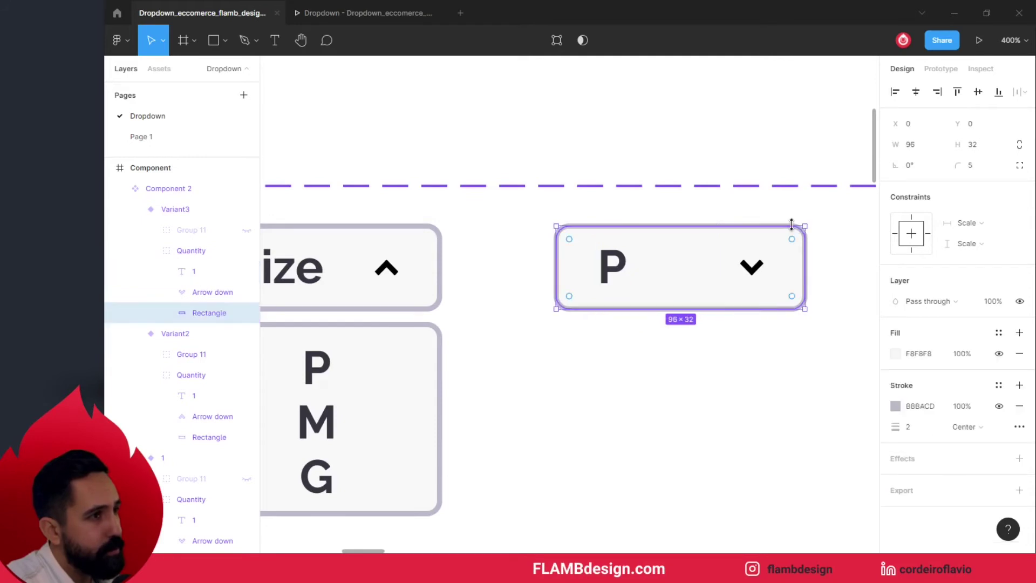
{"action": "left_click", "coordinate": [896, 354]}
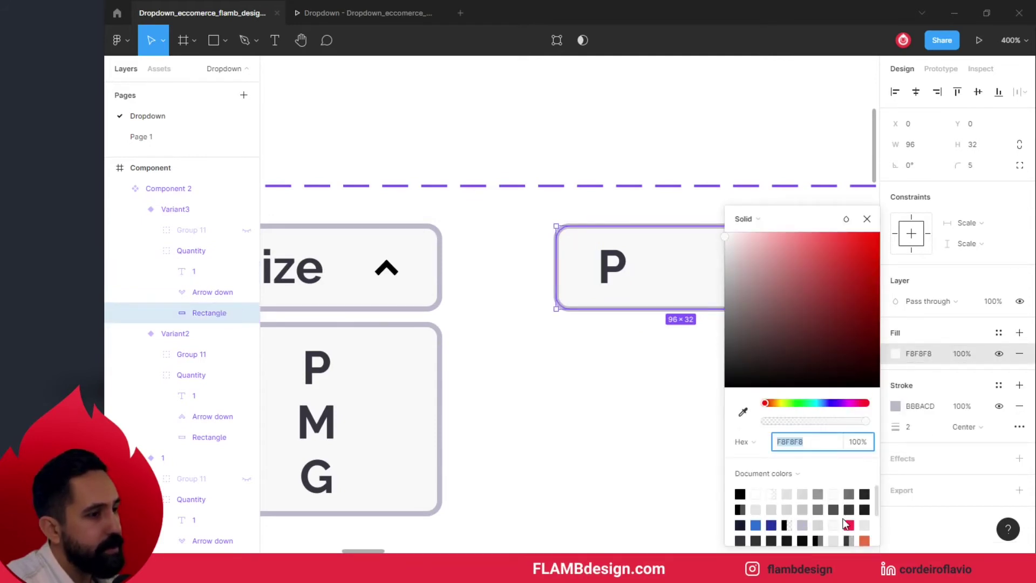
{"action": "scroll", "coordinate": [845, 523], "scroll_direction": "down", "scroll_amount": 3}
{"action": "left_click", "coordinate": [788, 519]}
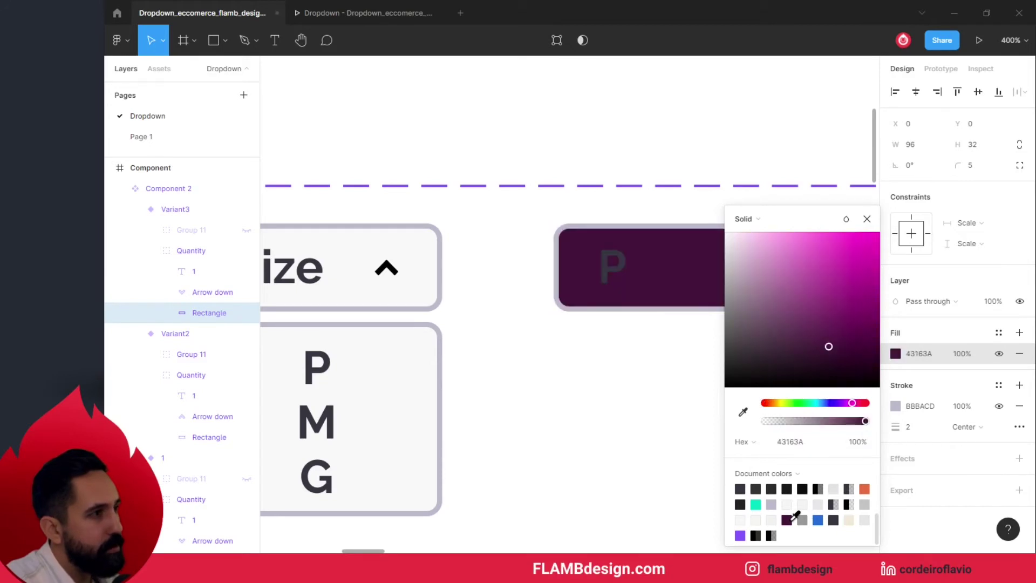
{"action": "left_click", "coordinate": [624, 269]}
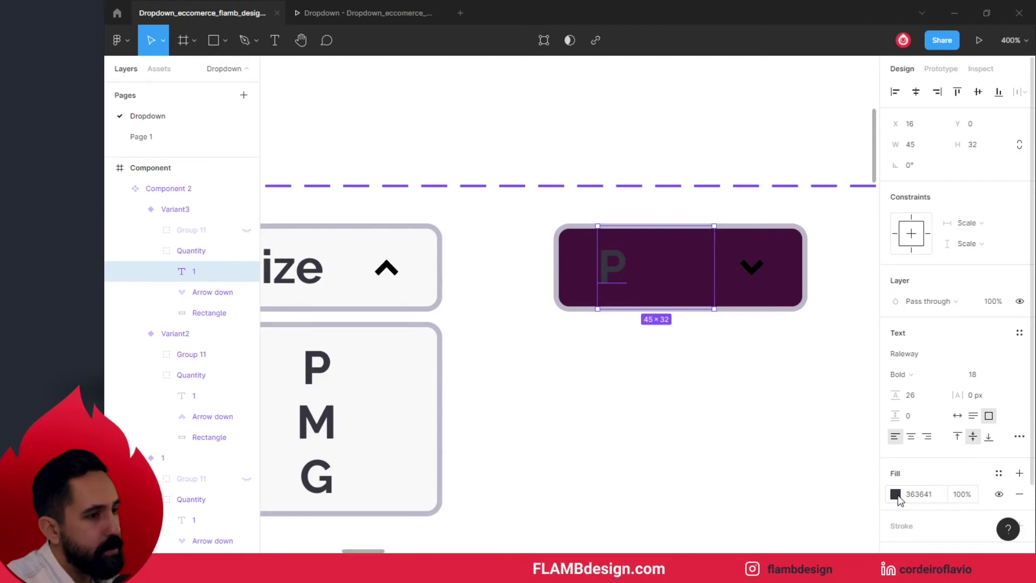
{"action": "left_click", "coordinate": [896, 496]}
{"action": "left_click", "coordinate": [757, 494]}
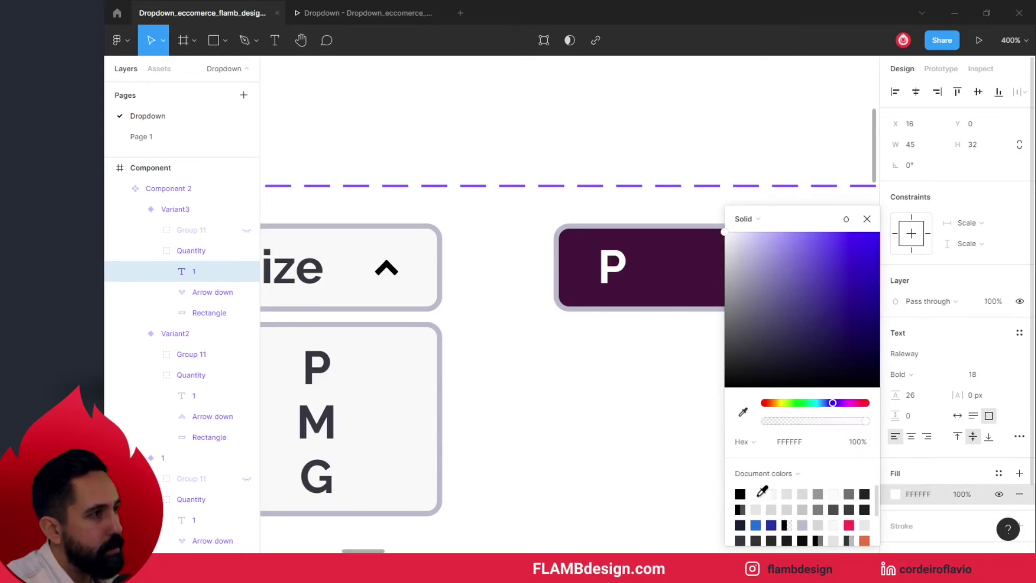
{"action": "left_click", "coordinate": [866, 219]}
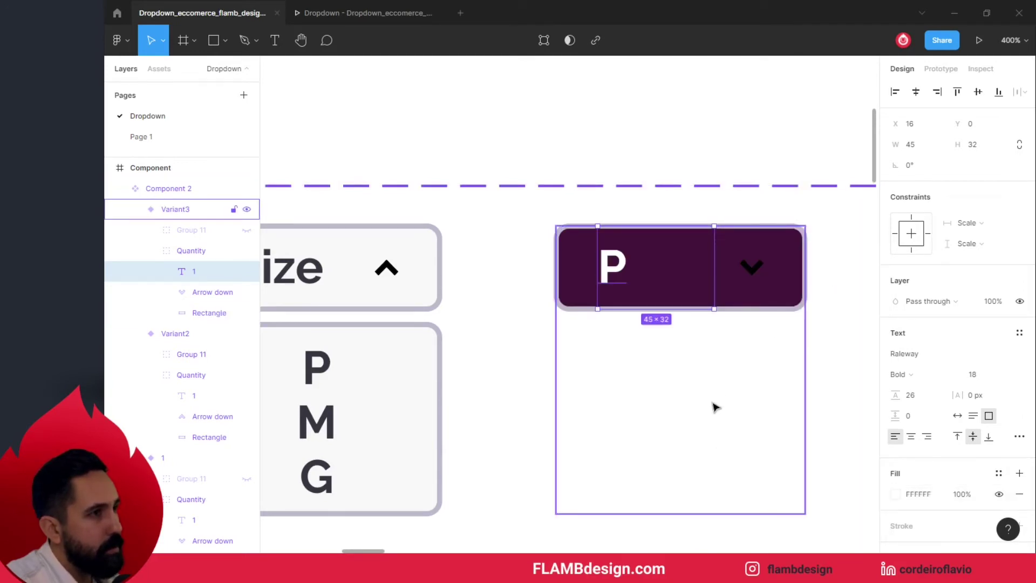
{"action": "left_click", "coordinate": [845, 350]}
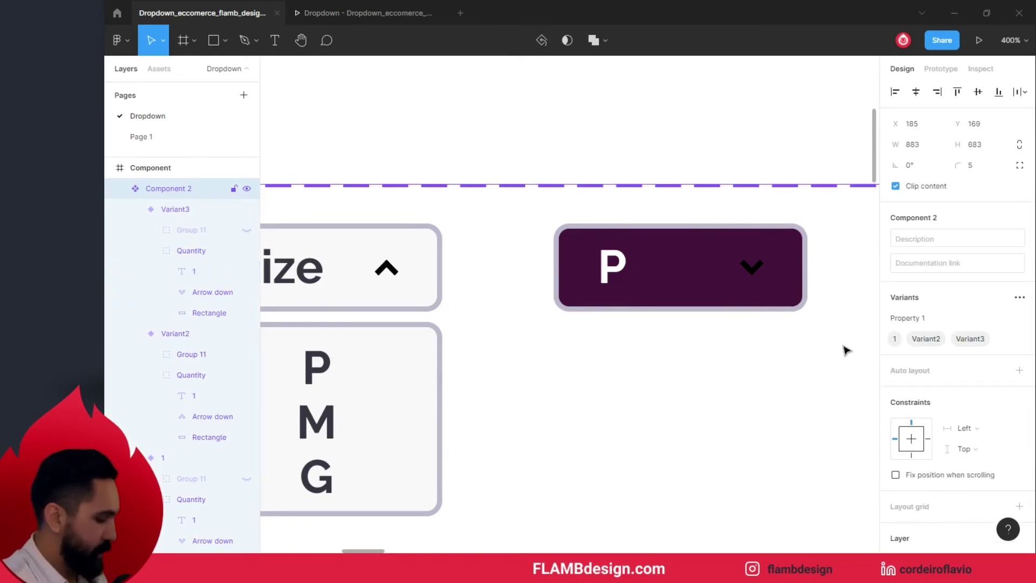
{"action": "key", "text": "shift+0"}
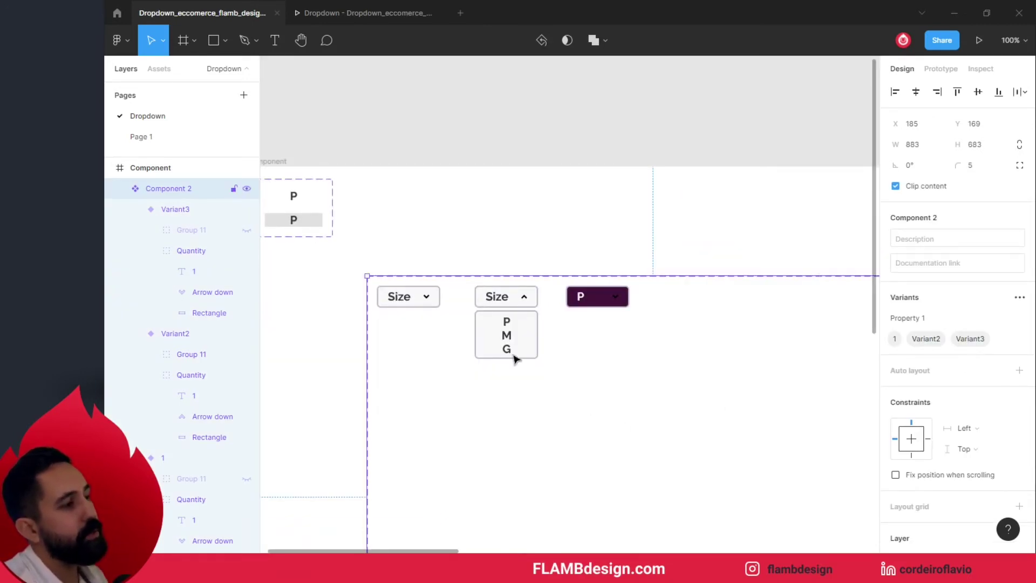
Step: Duplicate the purple P variant to its right as new variants Variant4 and Variant5
{"action": "left_click", "coordinate": [604, 301]}
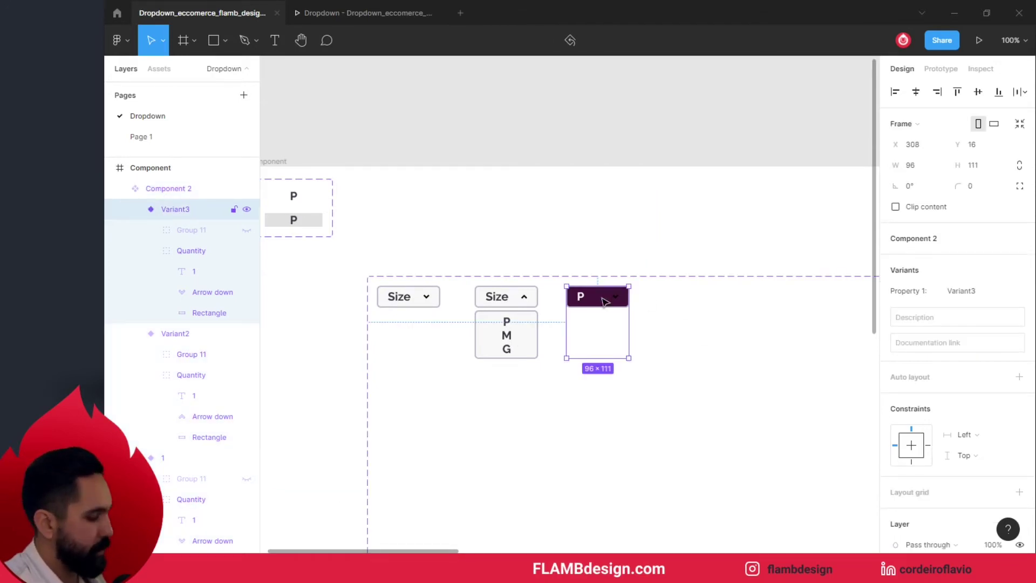
{"action": "left_click_drag", "start_coordinate": [605, 301], "coordinate": [765, 307]}
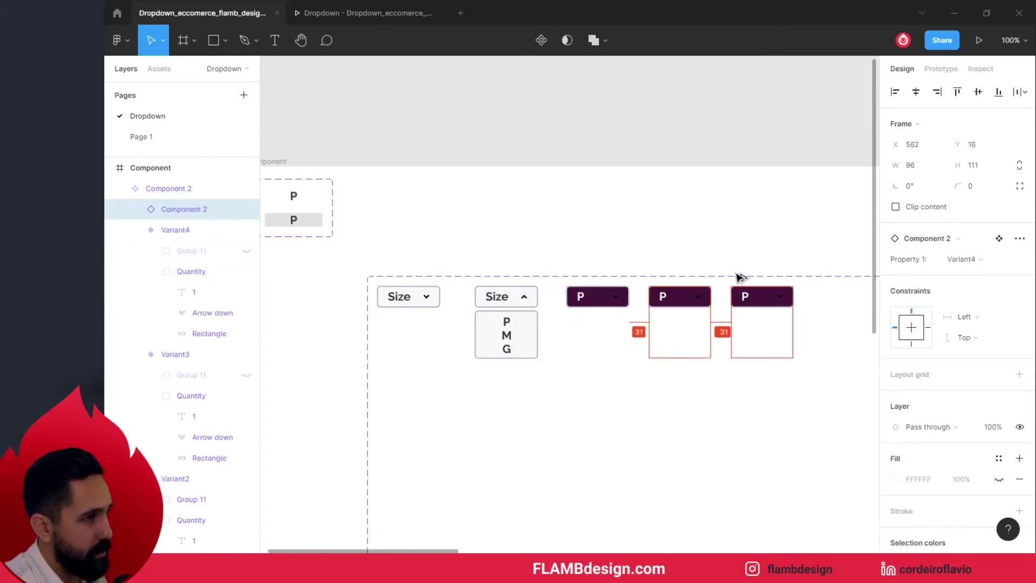
{"action": "left_click", "coordinate": [691, 224]}
{"action": "scroll", "coordinate": [678, 282], "scroll_direction": "up", "scroll_amount": 3}
{"action": "scroll", "coordinate": [681, 280], "scroll_direction": "up", "scroll_amount": 3}
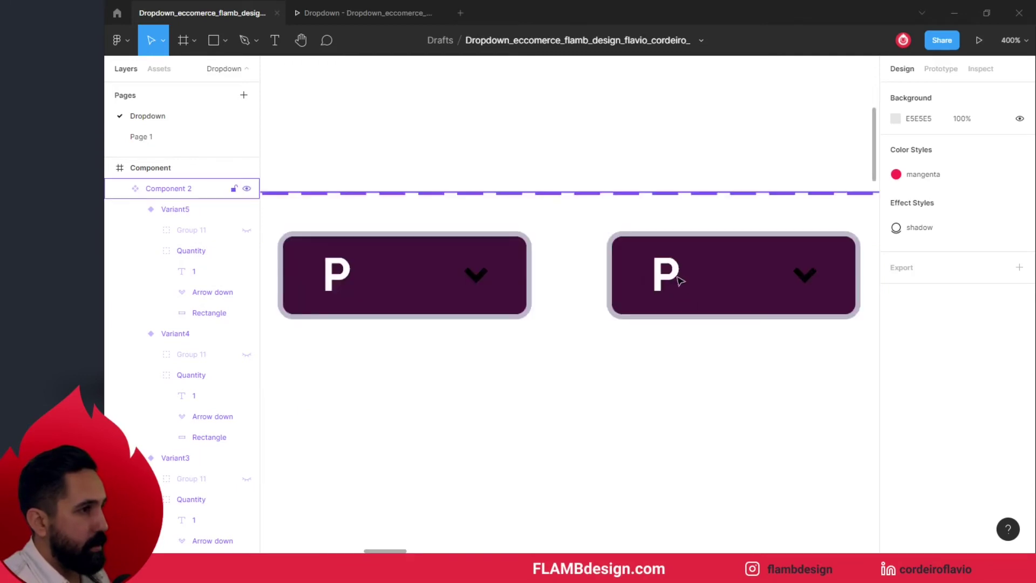
{"action": "left_click", "coordinate": [678, 279]}
Step: Change the letters in Variant4 and Variant5 from P to M and G
{"action": "double_click", "coordinate": [677, 279]}
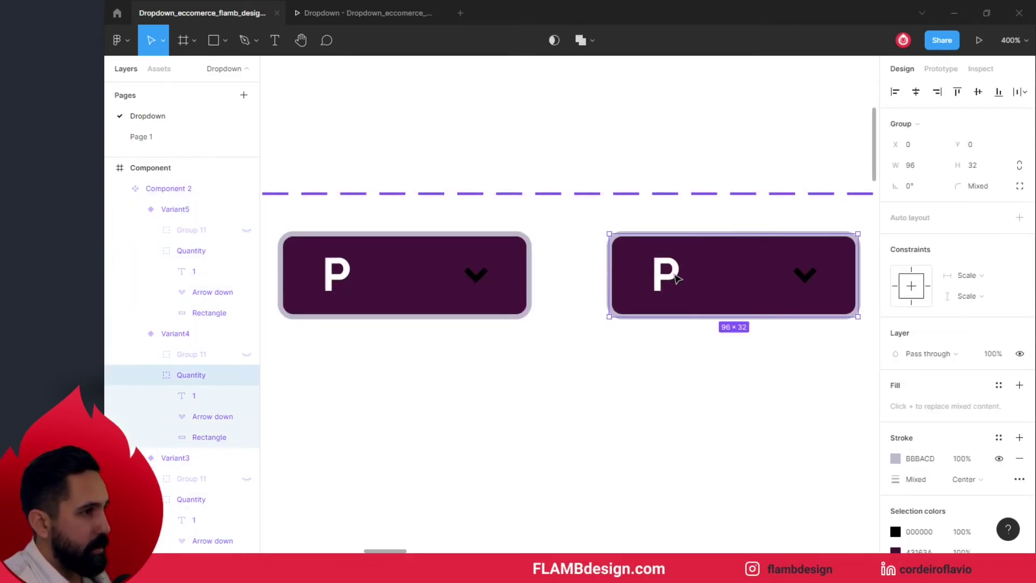
{"action": "double_click", "coordinate": [676, 276]}
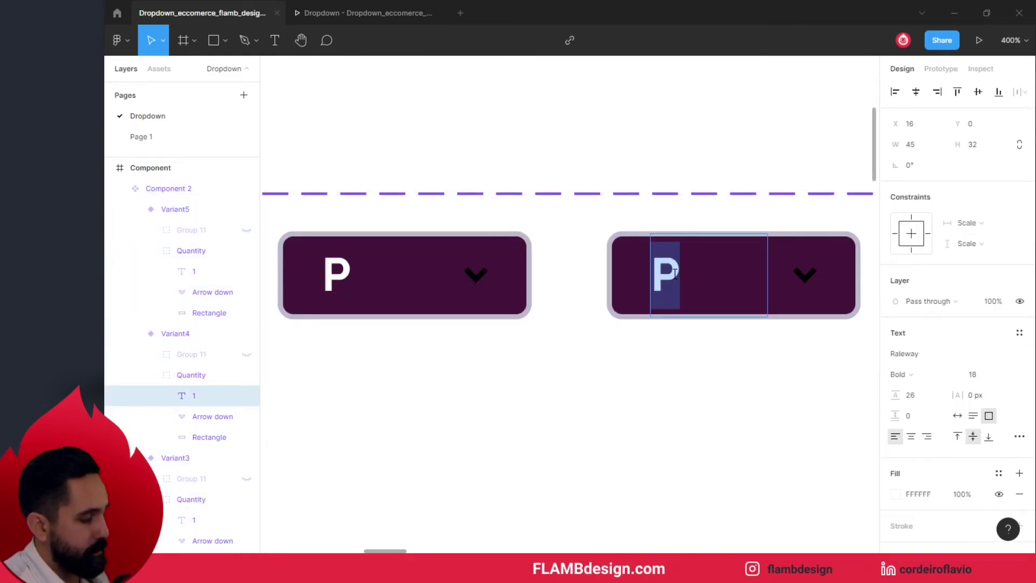
{"action": "type", "text": "M"}
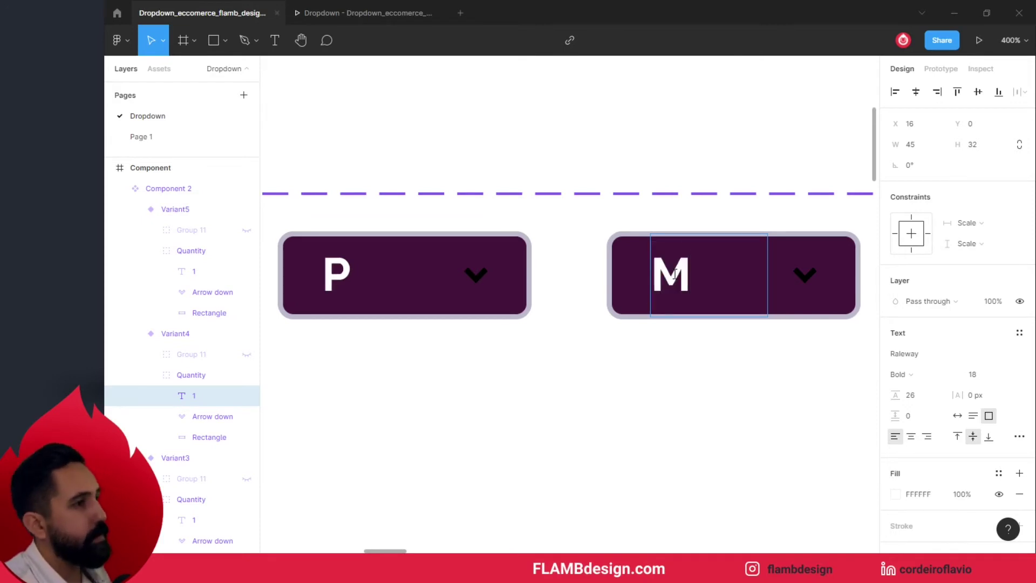
{"action": "key", "text": "Escape"}
{"action": "scroll", "coordinate": [636, 157], "scroll_direction": "right", "scroll_amount": 5}
{"action": "left_click", "coordinate": [616, 330]}
{"action": "double_click", "coordinate": [618, 331]}
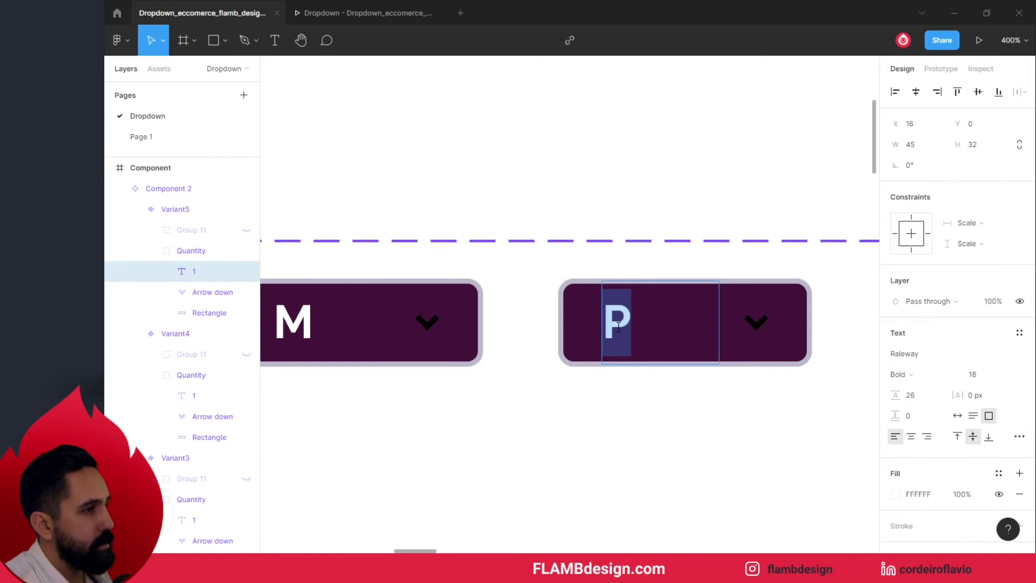
{"action": "type", "text": "G"}
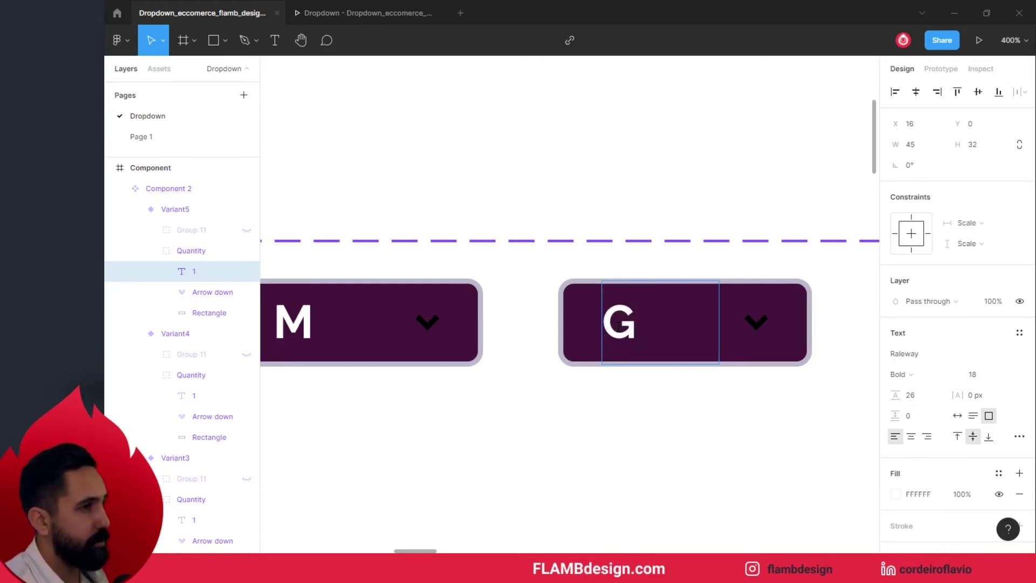
{"action": "key", "text": "Escape"}
{"action": "key", "text": "Escape"}
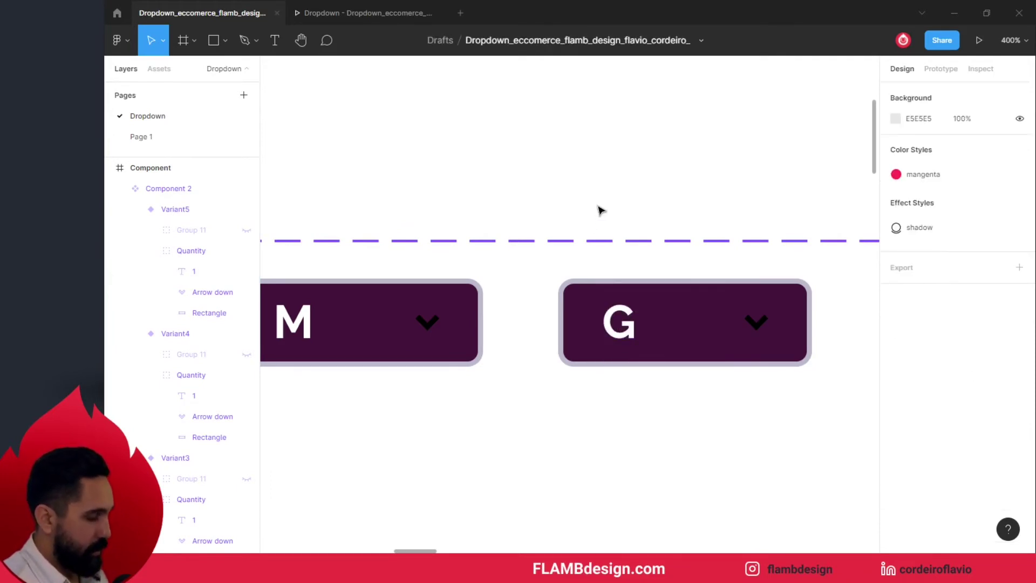
{"action": "key", "text": "minus"}
{"action": "key", "text": "minus"}
{"action": "key", "text": "minus"}
{"action": "key", "text": "minus"}
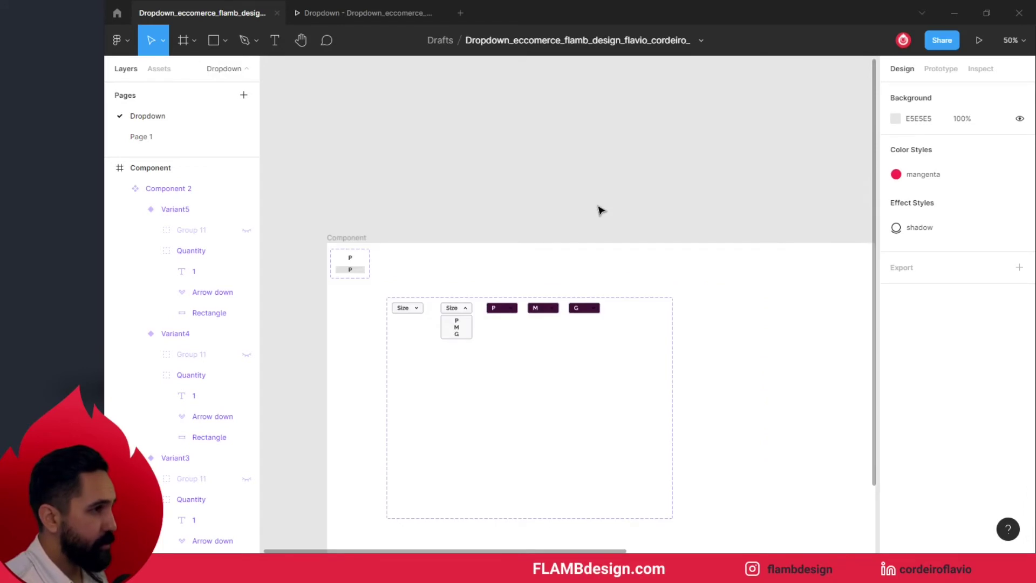
Step: Trim the Component 2 variant set frame to 797 × 269 around its five dropdown variants
{"action": "left_click", "coordinate": [587, 516]}
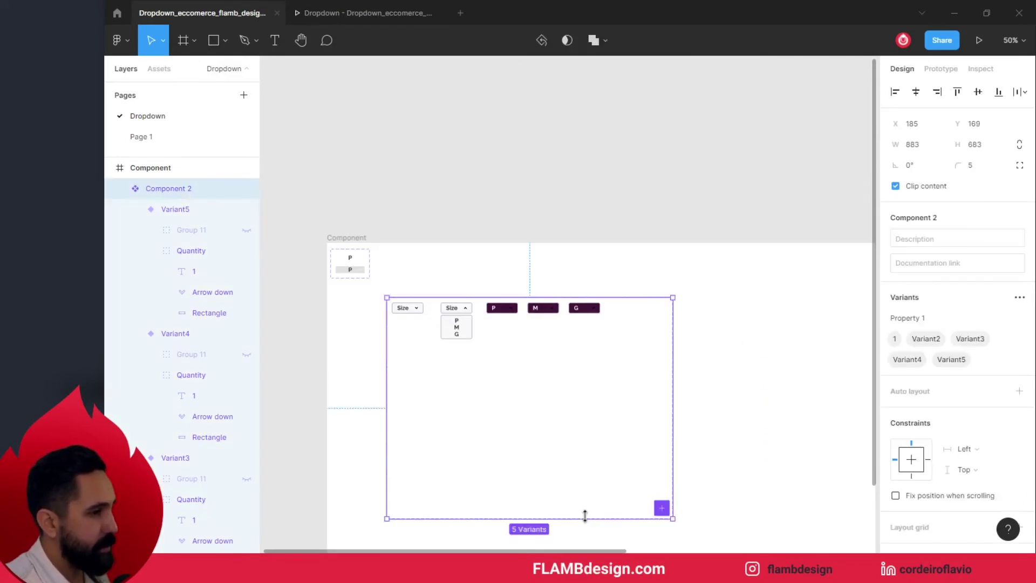
{"action": "left_click_drag", "start_coordinate": [588, 507], "coordinate": [594, 384]}
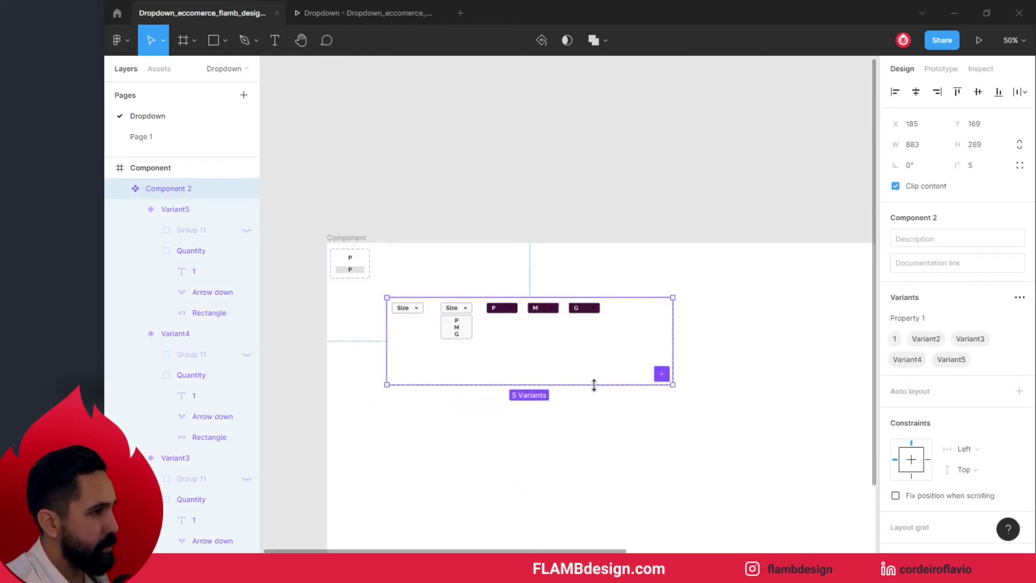
{"action": "left_click_drag", "start_coordinate": [675, 344], "coordinate": [645, 343]}
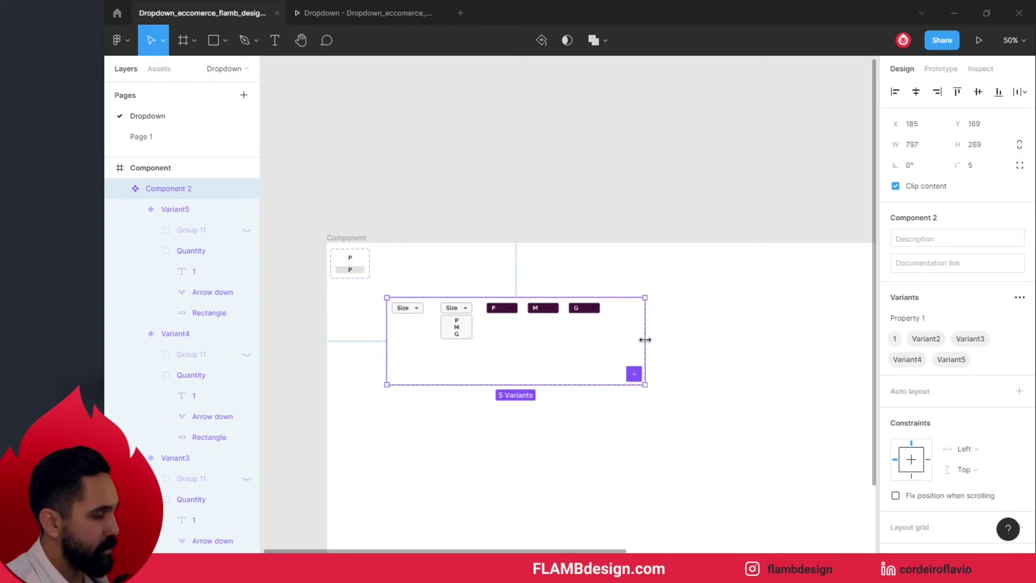
{"action": "scroll", "coordinate": [490, 307], "scroll_direction": "up", "scroll_amount": 3}
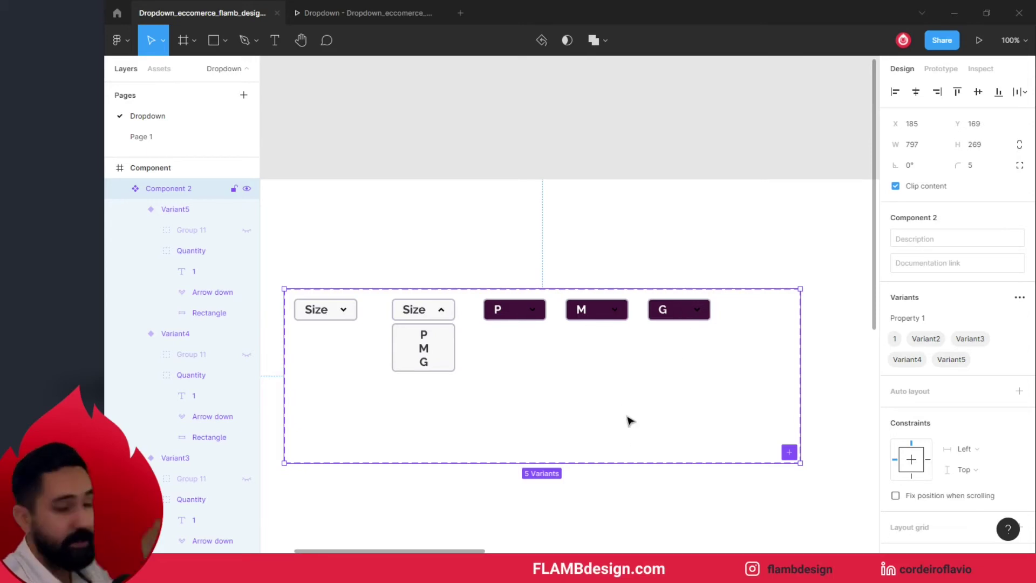
{"action": "scroll", "coordinate": [436, 255], "scroll_direction": "left", "scroll_amount": 2}
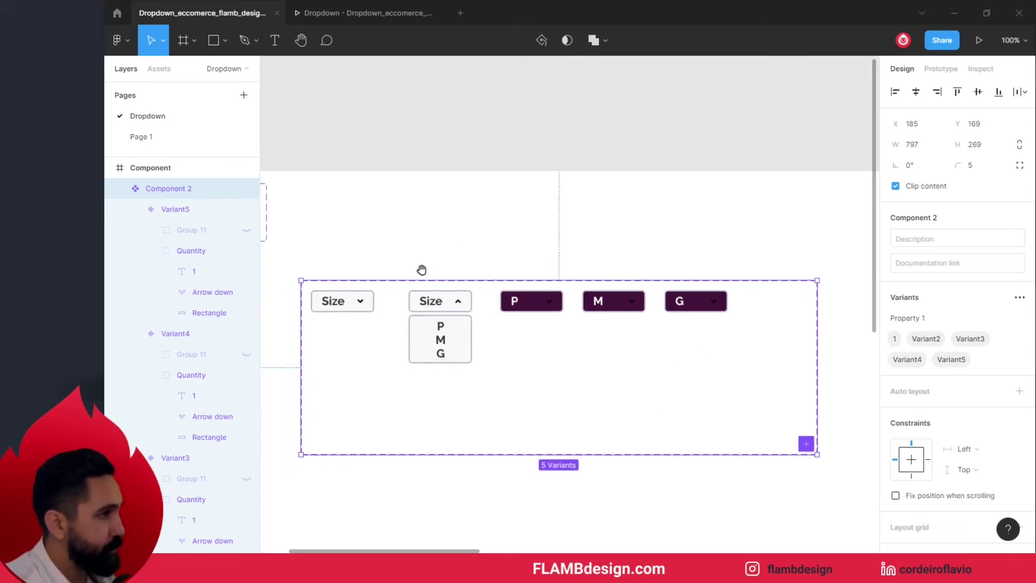
{"action": "left_click", "coordinate": [360, 311]}
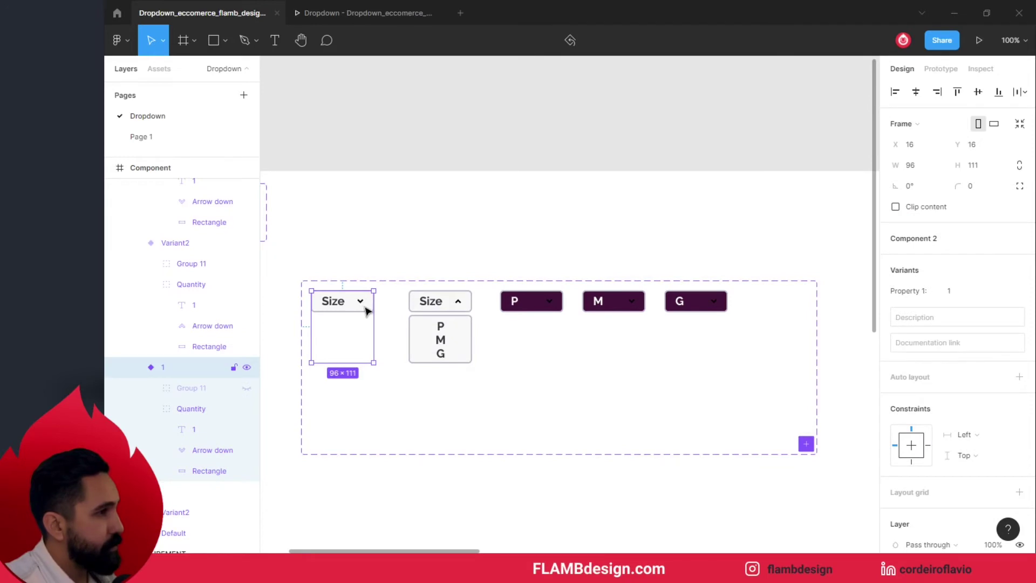
Step: Link the closed Size variant to Variant2 on tap using Smart animate, Ease out, 300ms
{"action": "left_click", "coordinate": [938, 69]}
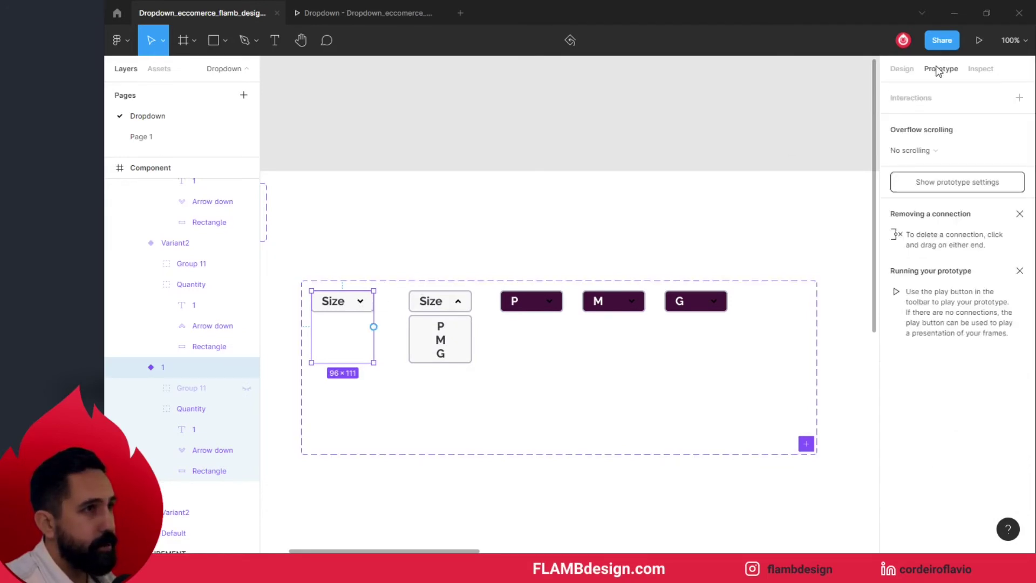
{"action": "left_click", "coordinate": [405, 315]}
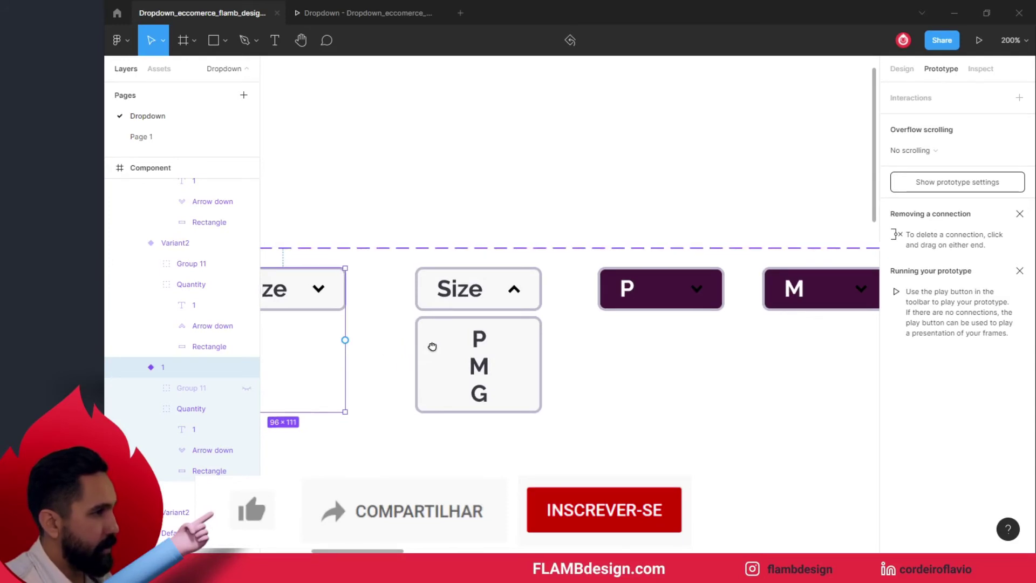
{"action": "scroll", "coordinate": [430, 347], "scroll_direction": "left", "scroll_amount": 3}
{"action": "left_click_drag", "start_coordinate": [463, 337], "coordinate": [540, 328]}
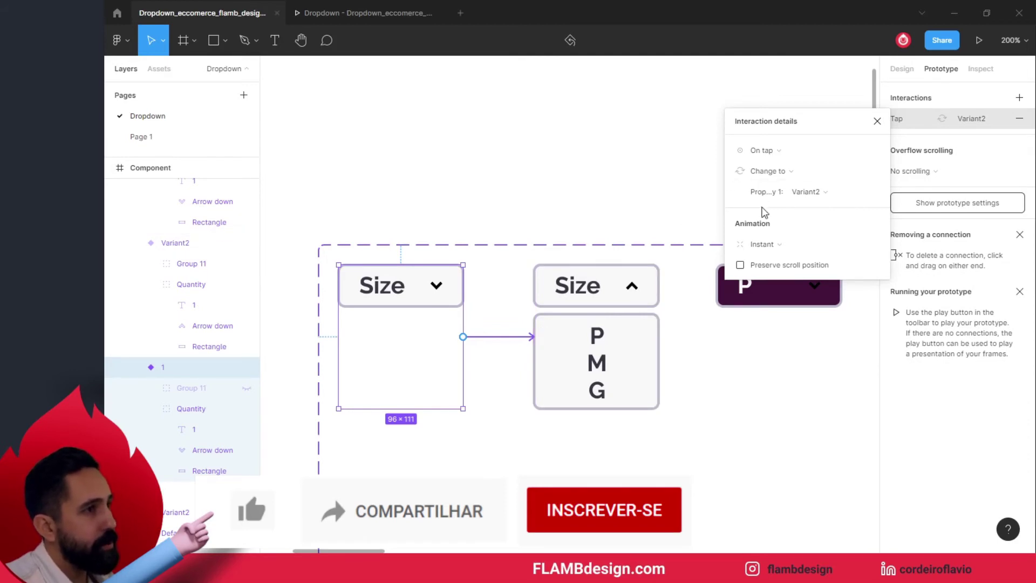
{"action": "left_click", "coordinate": [766, 242]}
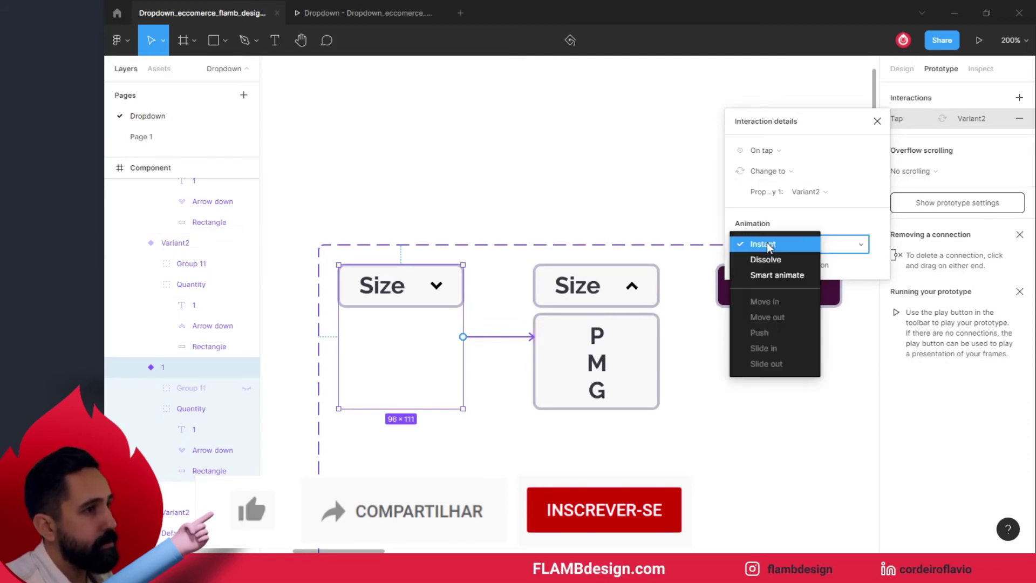
{"action": "left_click", "coordinate": [772, 276]}
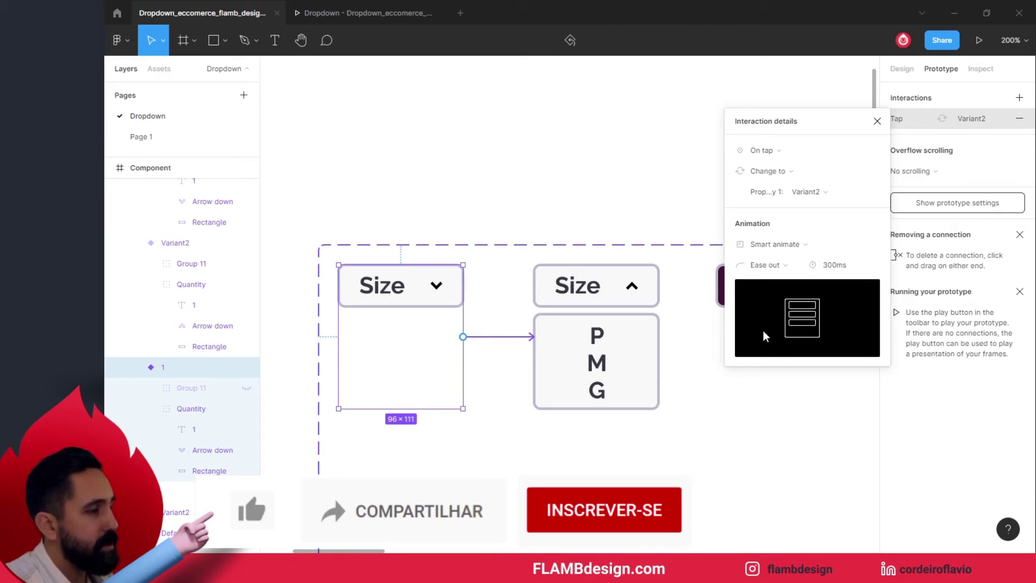
{"action": "left_click_drag", "start_coordinate": [571, 169], "coordinate": [437, 160]}
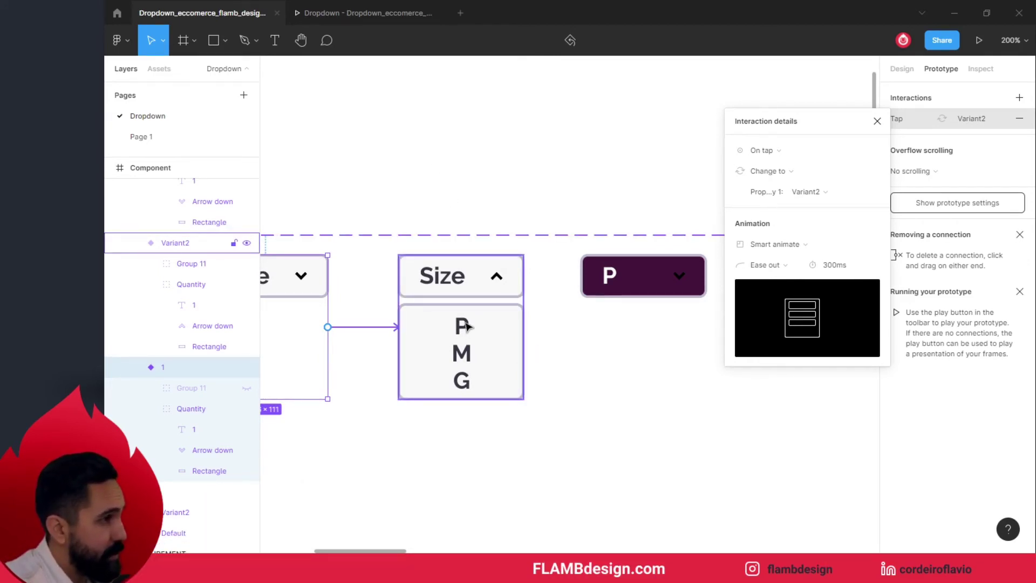
Step: Link the P option row in the open list to the purple P Variant3 on tap
{"action": "double_click", "coordinate": [467, 326]}
{"action": "left_click", "coordinate": [467, 326]}
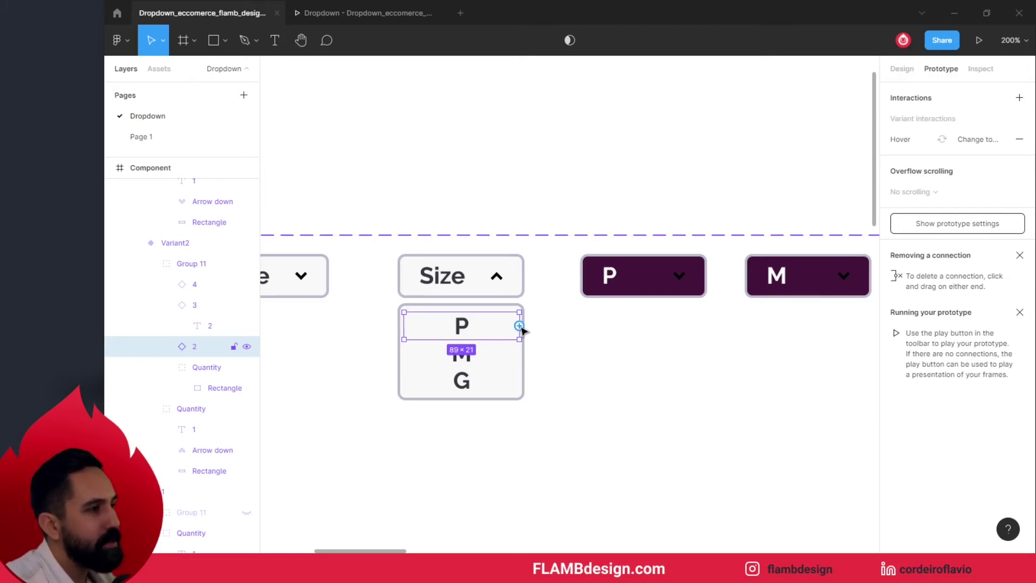
{"action": "left_click_drag", "start_coordinate": [519, 325], "coordinate": [608, 303]}
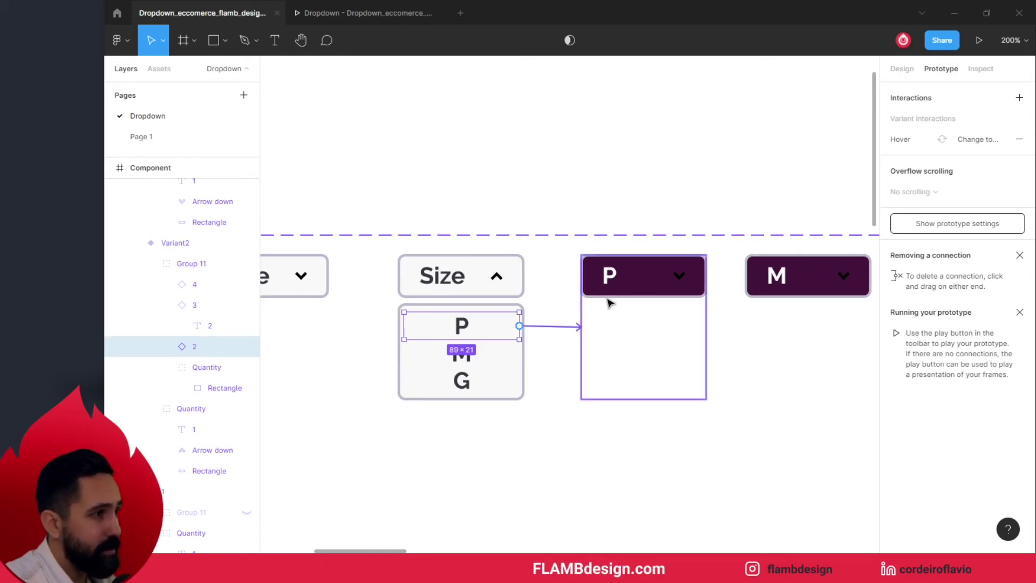
{"action": "left_click_drag", "start_coordinate": [608, 303], "coordinate": [609, 304]}
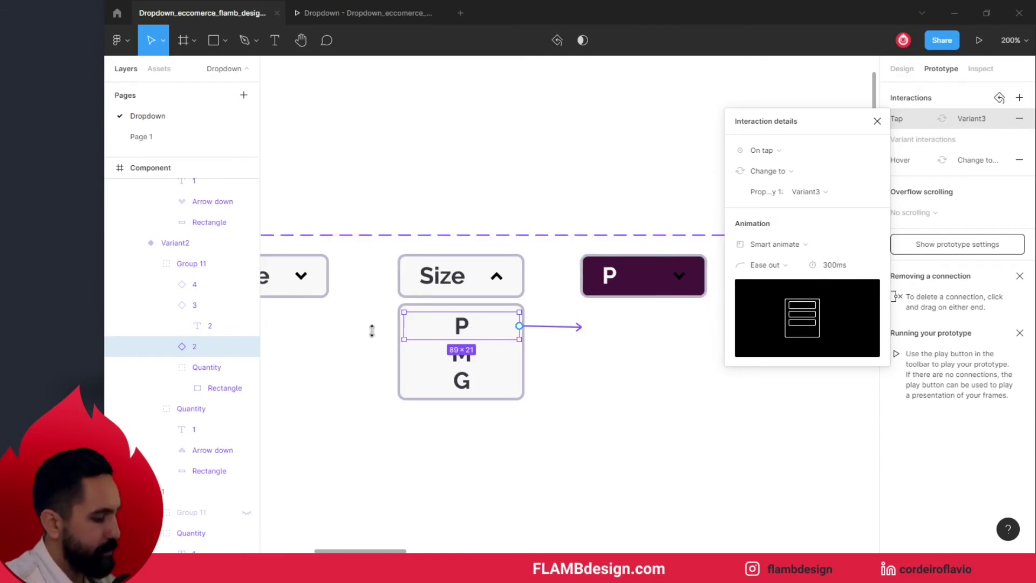
Step: Close Interaction details and clear the selection to review all prototype connections
{"action": "scroll", "coordinate": [372, 330], "scroll_direction": "left", "scroll_amount": 5}
{"action": "scroll", "coordinate": [469, 330], "scroll_direction": "left", "scroll_amount": 5}
{"action": "scroll", "coordinate": [451, 282], "scroll_direction": "up", "scroll_amount": 2}
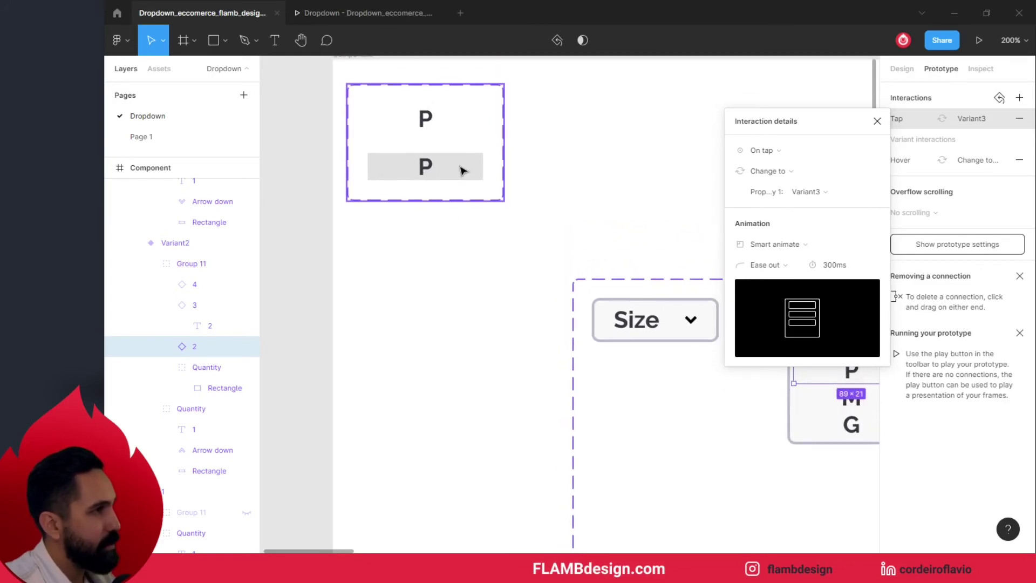
{"action": "scroll", "coordinate": [554, 181], "scroll_direction": "right", "scroll_amount": 2}
{"action": "scroll", "coordinate": [474, 224], "scroll_direction": "right", "scroll_amount": 7}
{"action": "scroll", "coordinate": [475, 224], "scroll_direction": "right", "scroll_amount": 1}
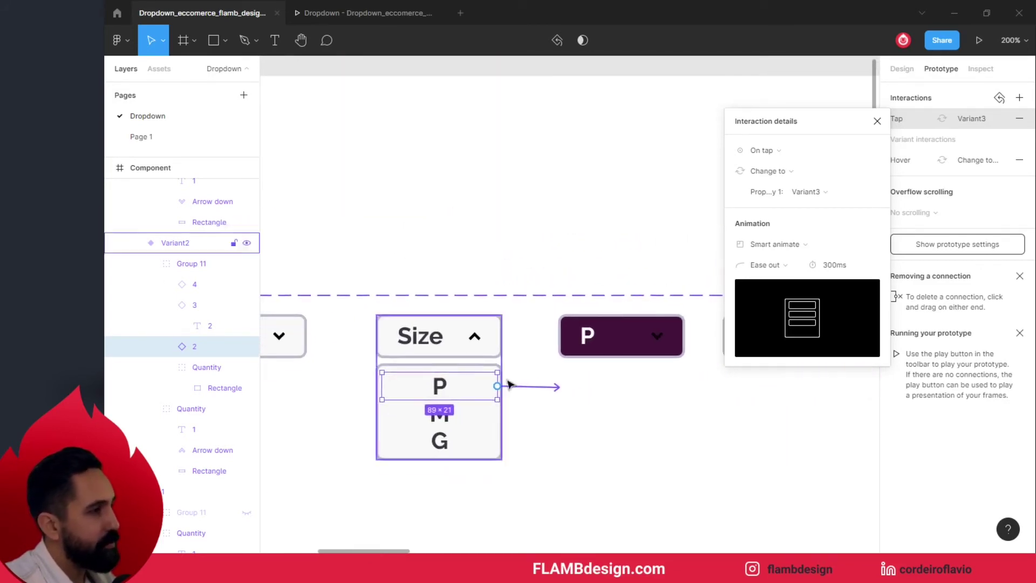
{"action": "left_click_drag", "start_coordinate": [508, 189], "coordinate": [667, 139]}
{"action": "left_click", "coordinate": [883, 123]}
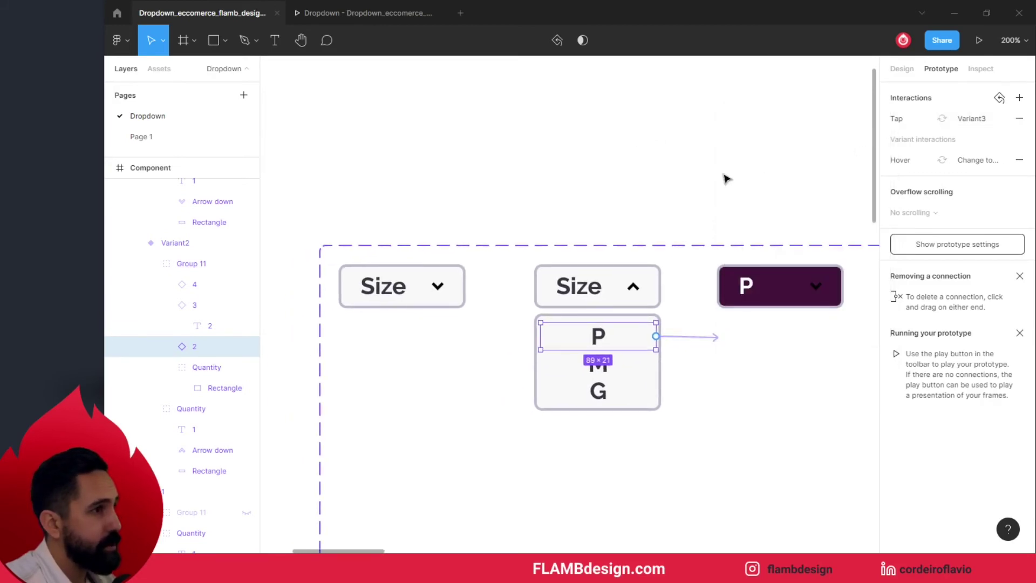
{"action": "left_click", "coordinate": [682, 177]}
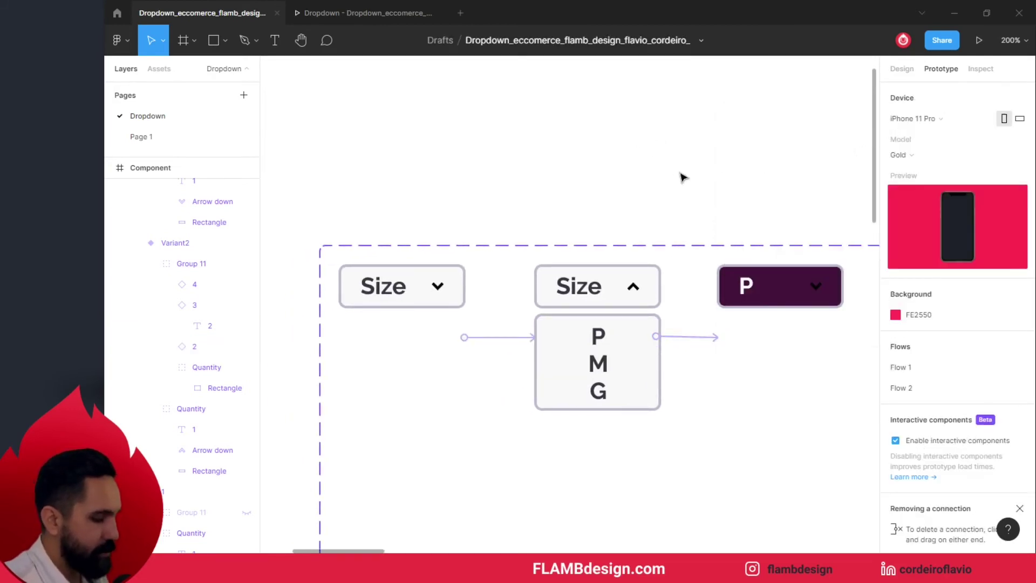
Step: Place a Size dropdown instance from the Assets list into the Flow 2 frame
{"action": "key", "text": "minus"}
{"action": "key", "text": "minus"}
{"action": "key", "text": "minus"}
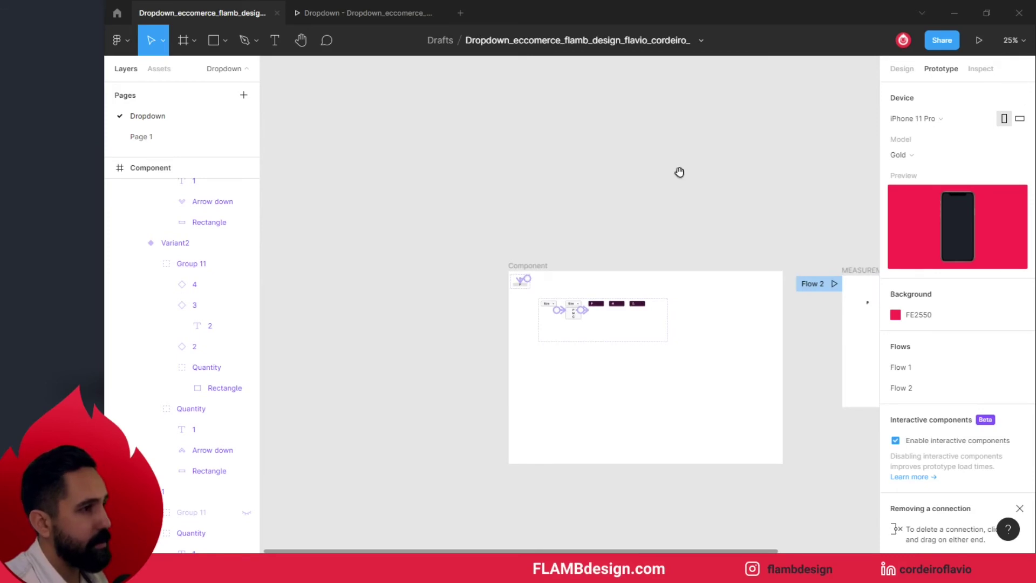
{"action": "scroll", "coordinate": [680, 172], "scroll_direction": "right", "scroll_amount": 5}
{"action": "scroll", "coordinate": [455, 194], "scroll_direction": "right", "scroll_amount": 4}
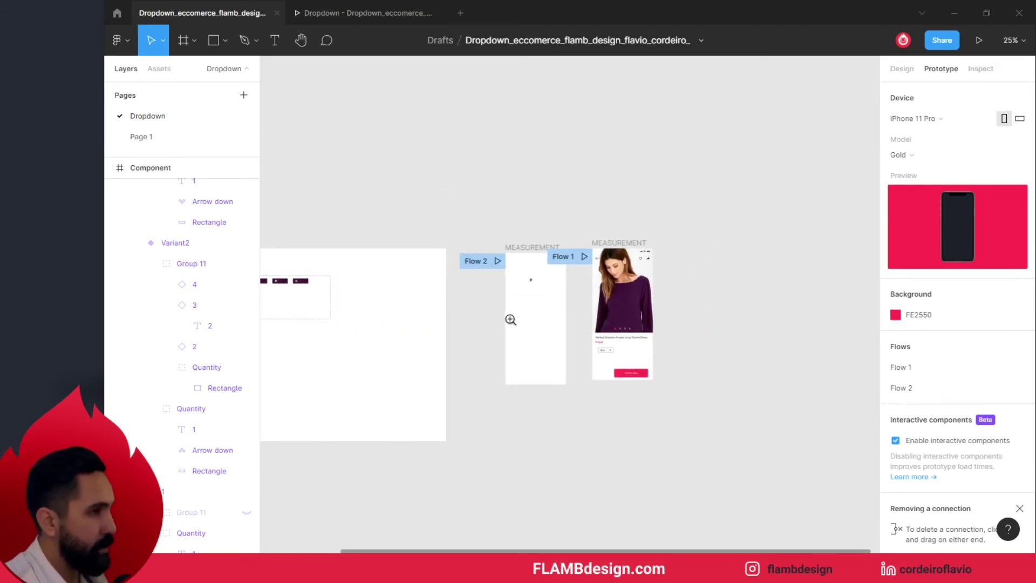
{"action": "left_click", "coordinate": [521, 285]}
{"action": "left_click", "coordinate": [553, 287]}
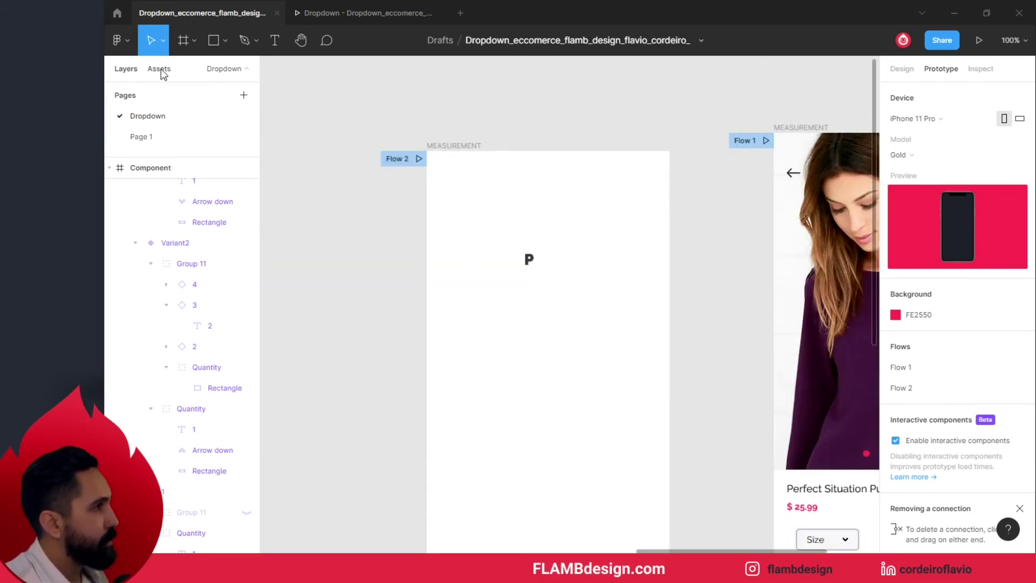
{"action": "left_click", "coordinate": [159, 69]}
{"action": "left_click_drag", "start_coordinate": [211, 188], "coordinate": [536, 349]}
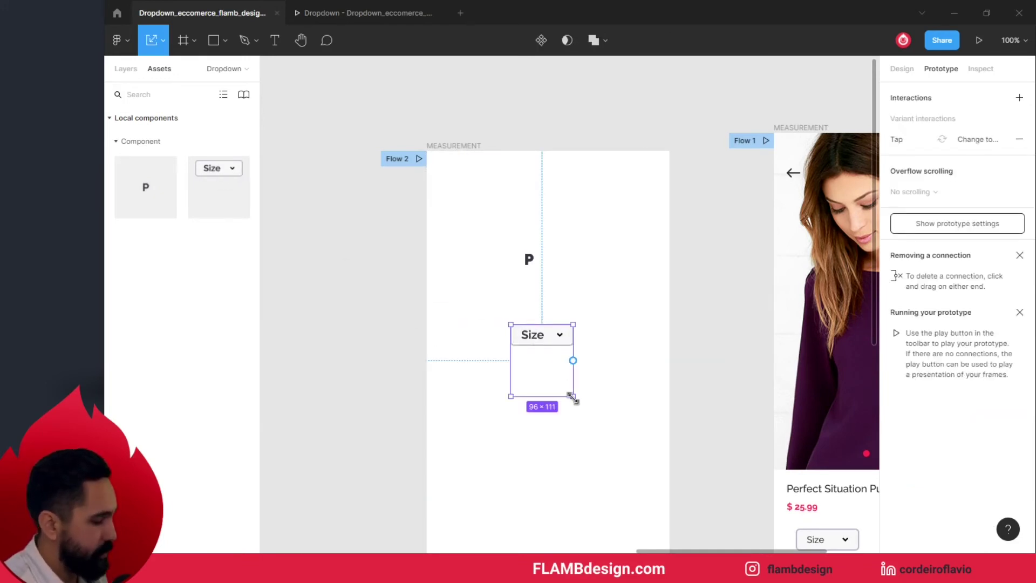
Step: Enlarge the Size instance to 265×306.41 below the P label, then preview the prototype
{"action": "left_click_drag", "start_coordinate": [572, 396], "coordinate": [660, 500]}
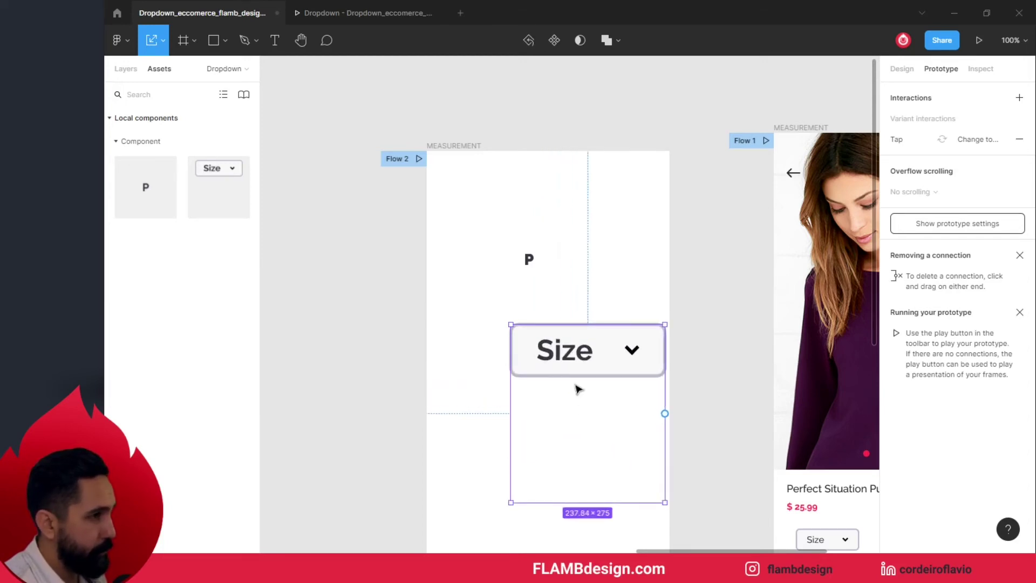
{"action": "left_click_drag", "start_coordinate": [535, 352], "coordinate": [487, 322]}
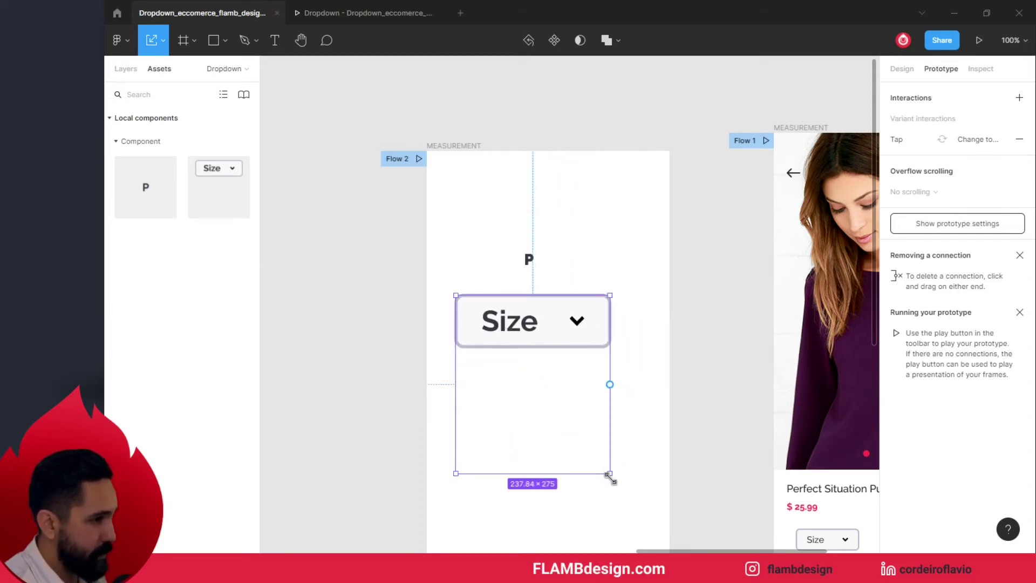
{"action": "left_click_drag", "start_coordinate": [608, 475], "coordinate": [626, 494]}
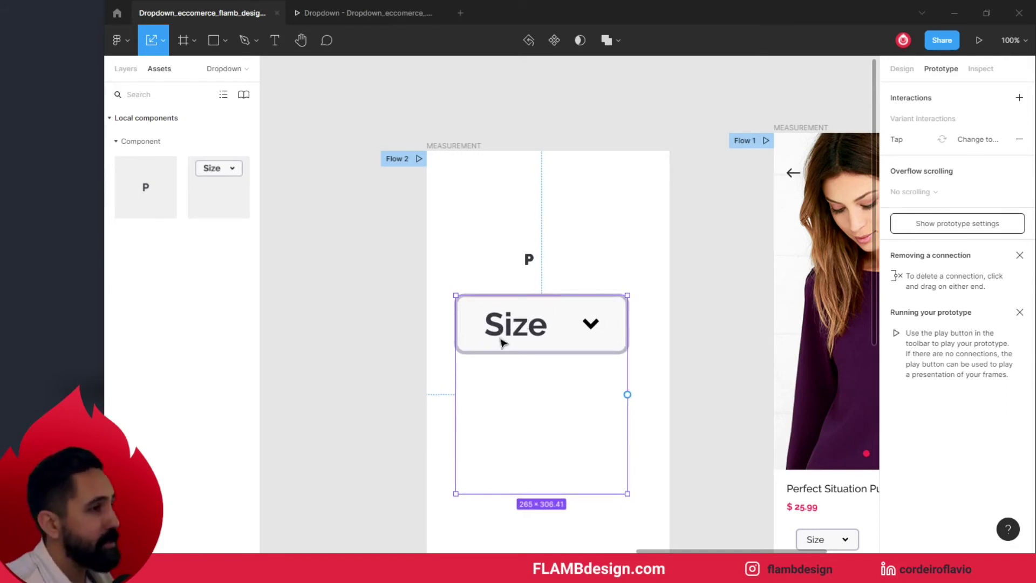
{"action": "left_click", "coordinate": [348, 15]}
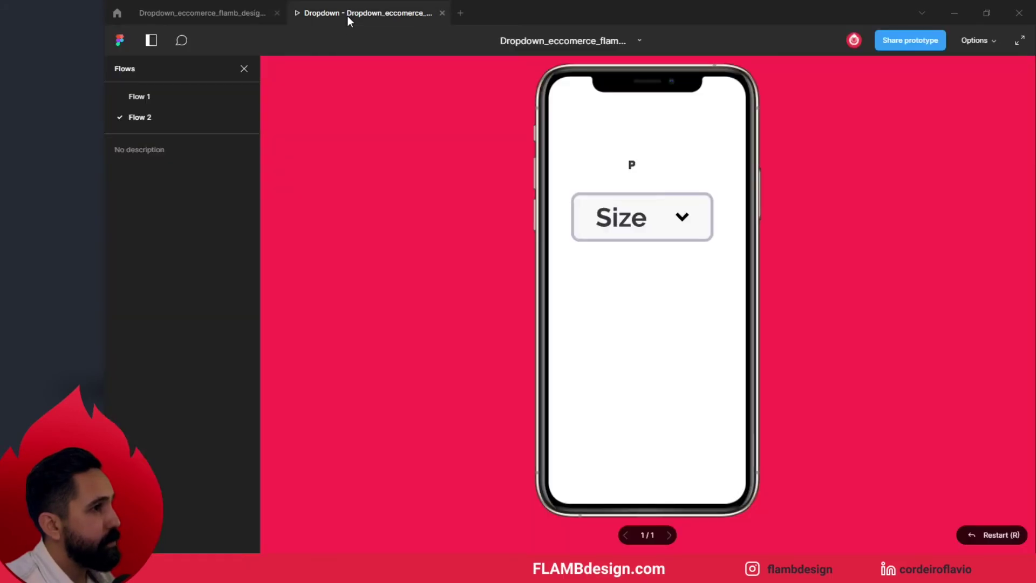
Step: In the Flow 2 preview, pick P from the Size list twice to confirm it turns purple
{"action": "left_click", "coordinate": [680, 215]}
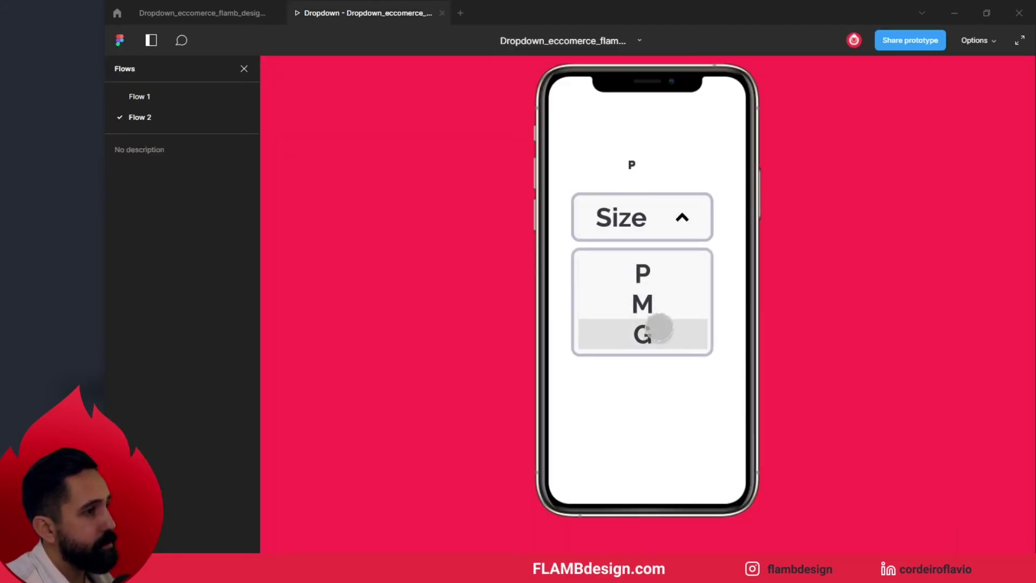
{"action": "left_click", "coordinate": [651, 277]}
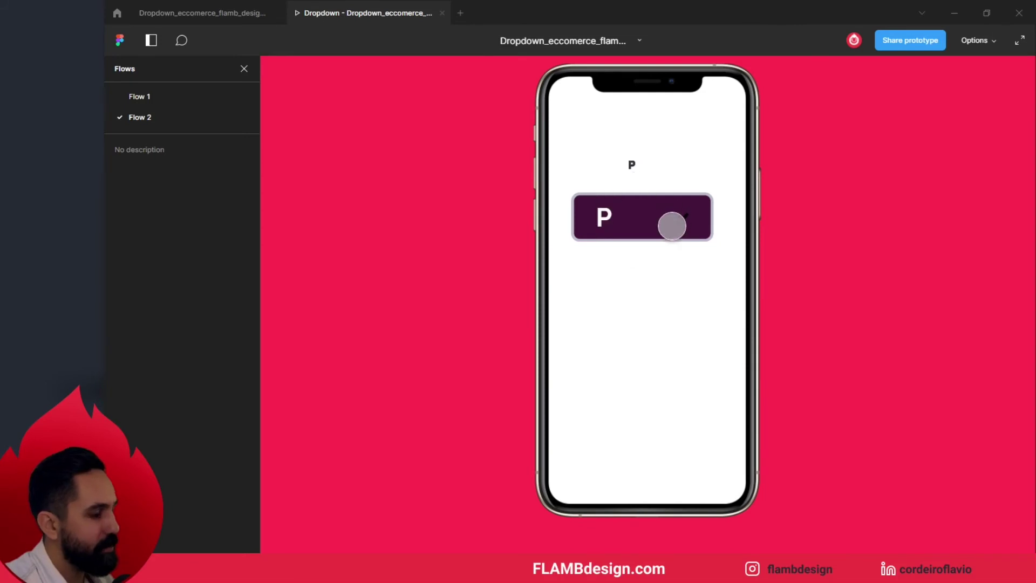
{"action": "left_click", "coordinate": [670, 230]}
{"action": "left_click", "coordinate": [682, 217]}
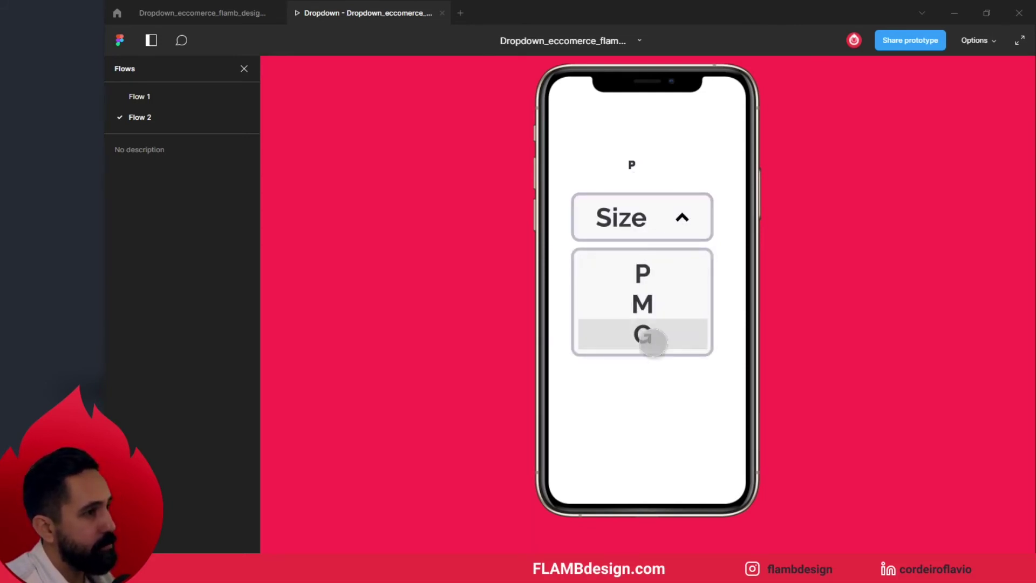
{"action": "left_click", "coordinate": [646, 280]}
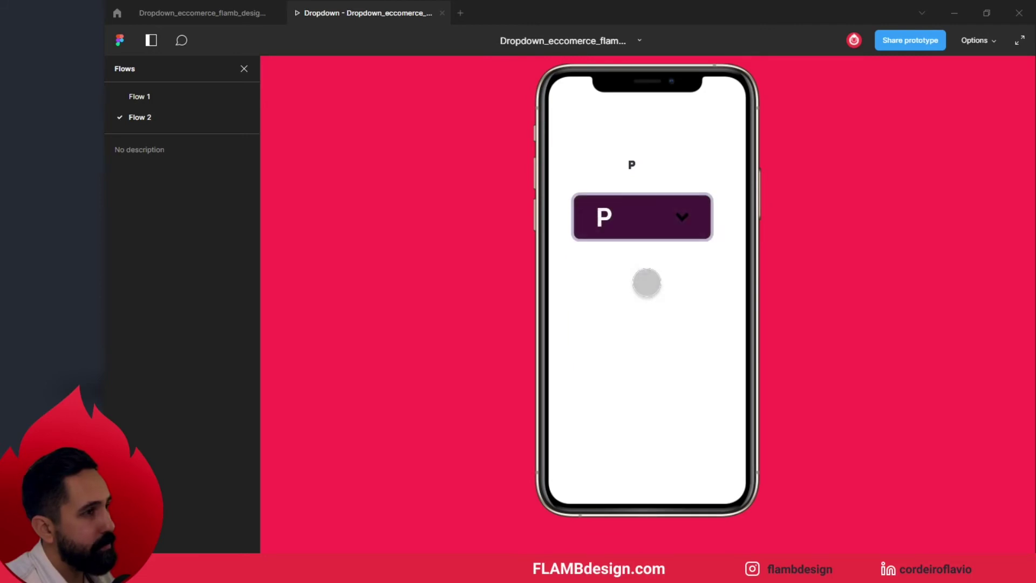
{"action": "left_click", "coordinate": [232, 15]}
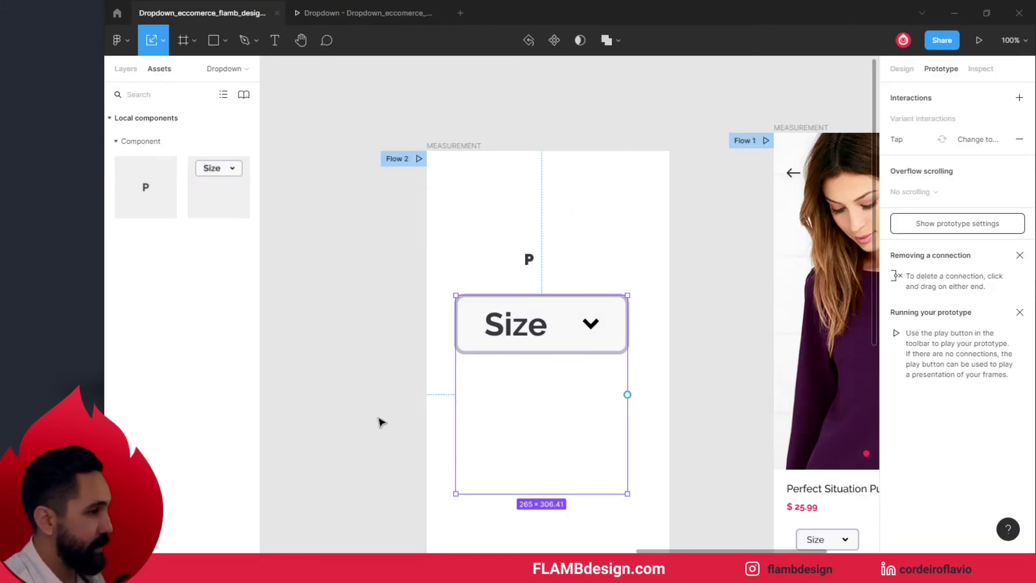
Step: Link the M option row in the open list to the purple M variant on tap
{"action": "left_click", "coordinate": [322, 410]}
{"action": "scroll", "coordinate": [322, 409], "scroll_direction": "left", "scroll_amount": 5}
{"action": "scroll", "coordinate": [407, 365], "scroll_direction": "left", "scroll_amount": 5}
{"action": "scroll", "coordinate": [423, 365], "scroll_direction": "left", "scroll_amount": 5}
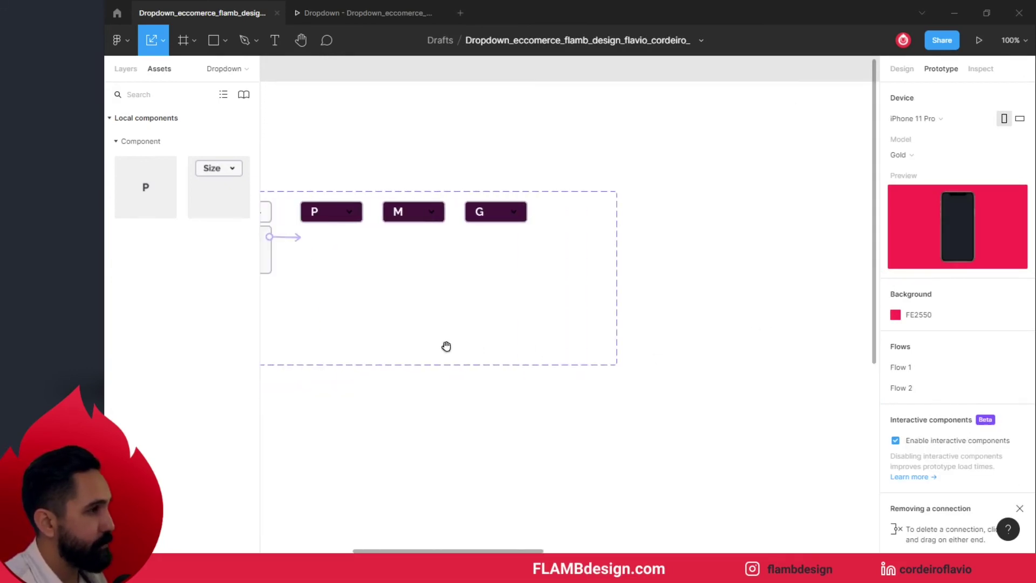
{"action": "scroll", "coordinate": [476, 351], "scroll_direction": "left", "scroll_amount": 5}
{"action": "left_click", "coordinate": [682, 273]}
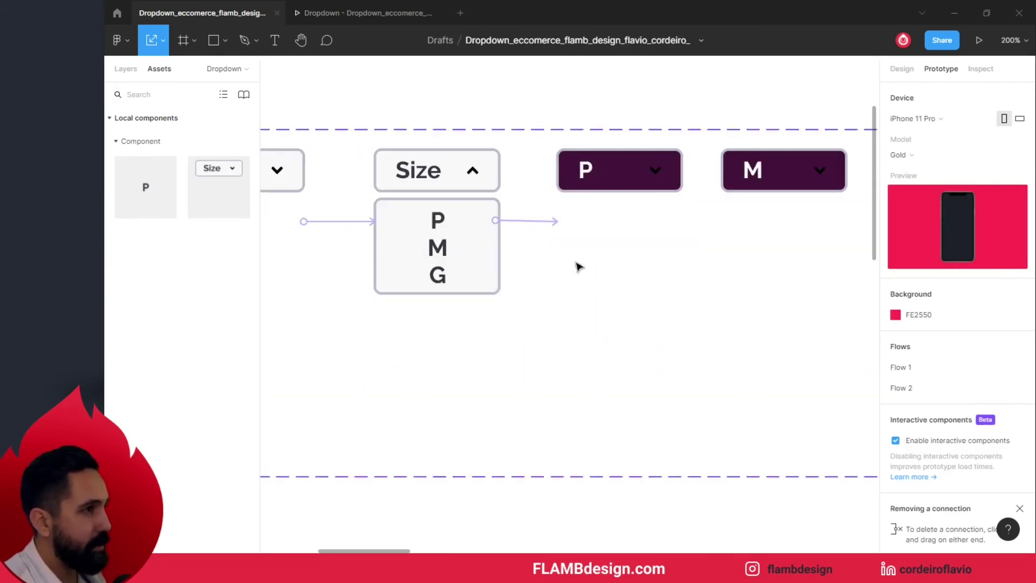
{"action": "left_click", "coordinate": [443, 250]}
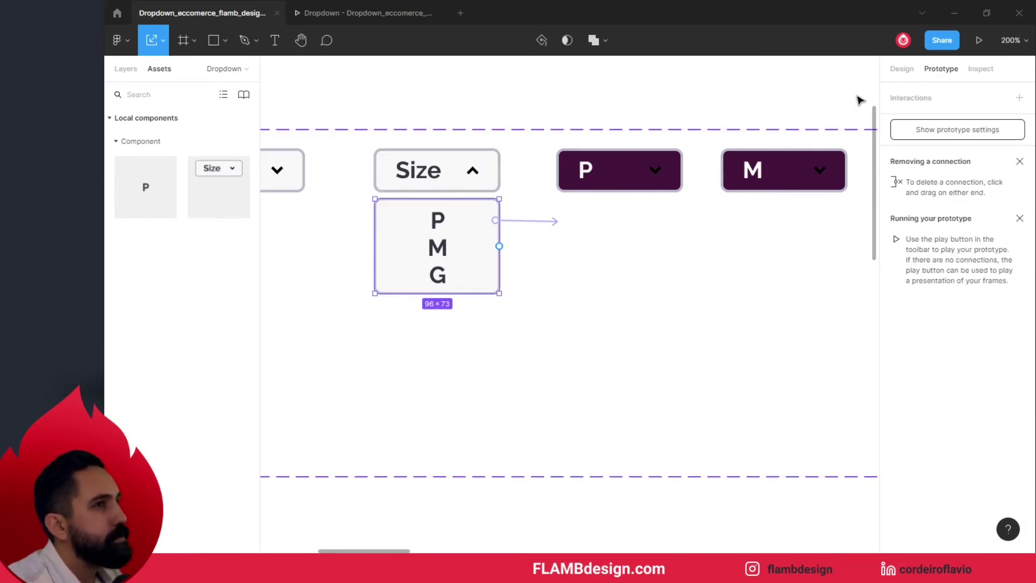
{"action": "left_click", "coordinate": [444, 250]}
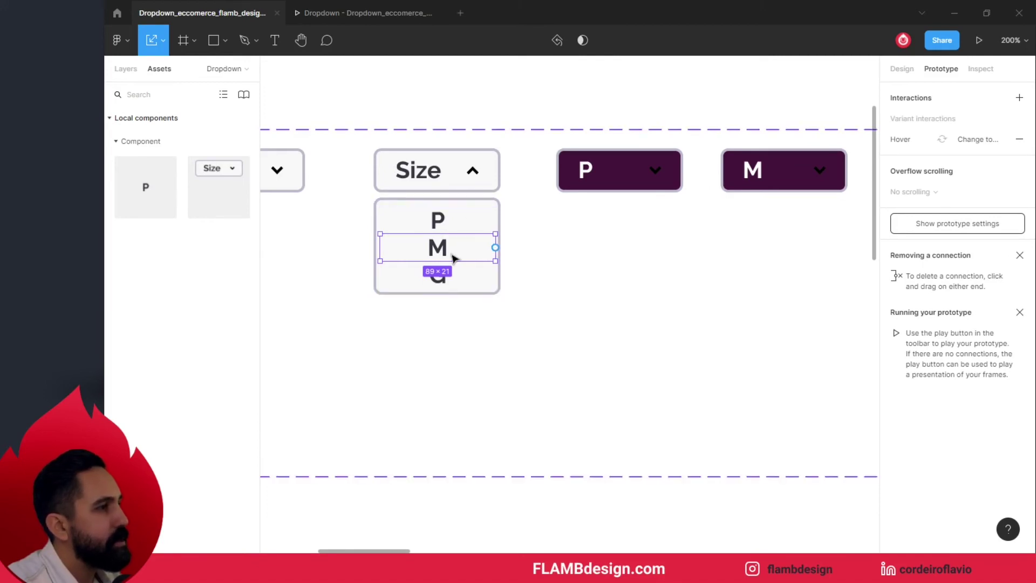
{"action": "left_click_drag", "start_coordinate": [495, 248], "coordinate": [725, 199]}
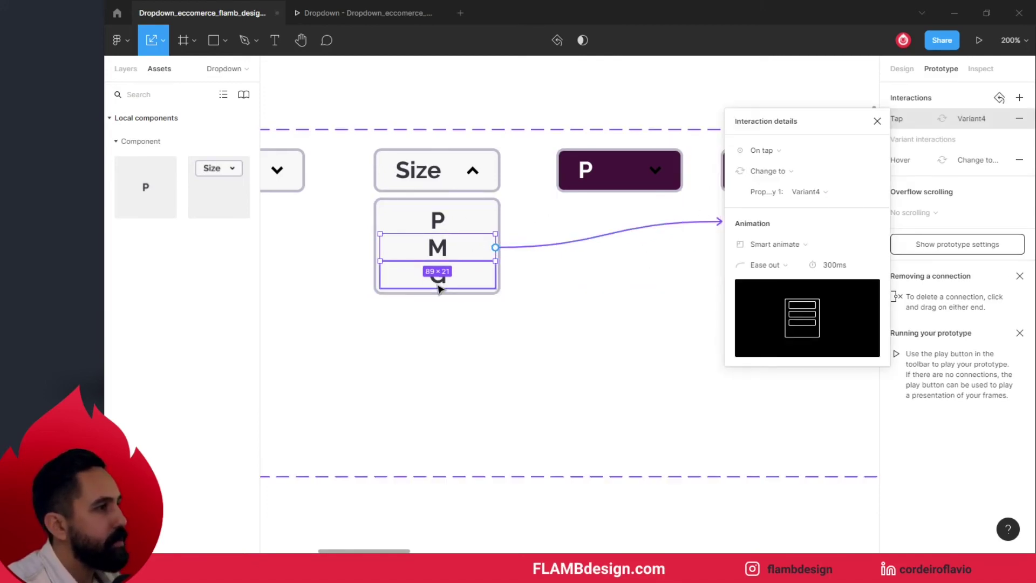
{"action": "left_click", "coordinate": [437, 276]}
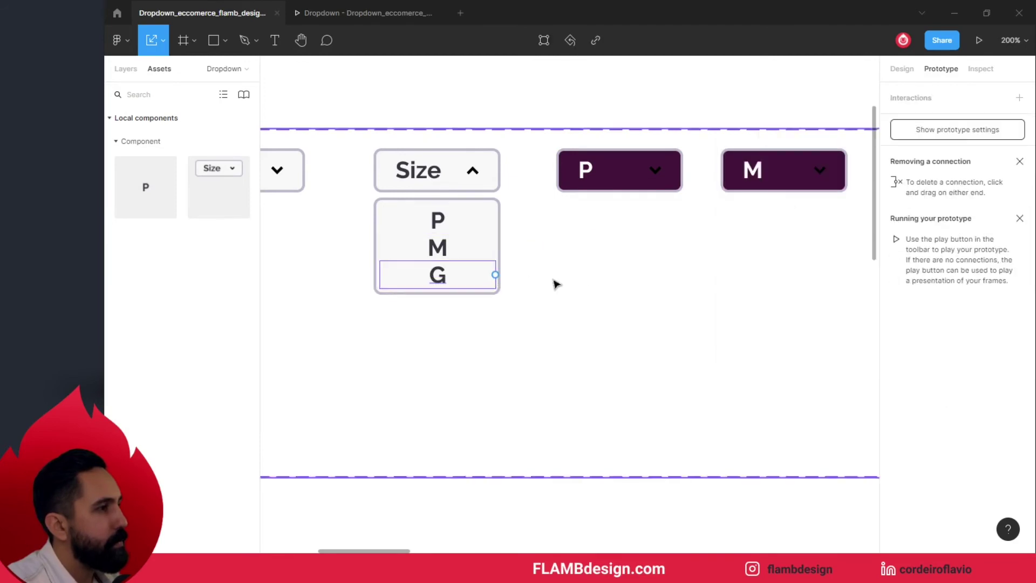
Step: Link the G option row to the G Variant5 on tap and close Interaction details
{"action": "left_click_drag", "start_coordinate": [550, 245], "coordinate": [392, 278]}
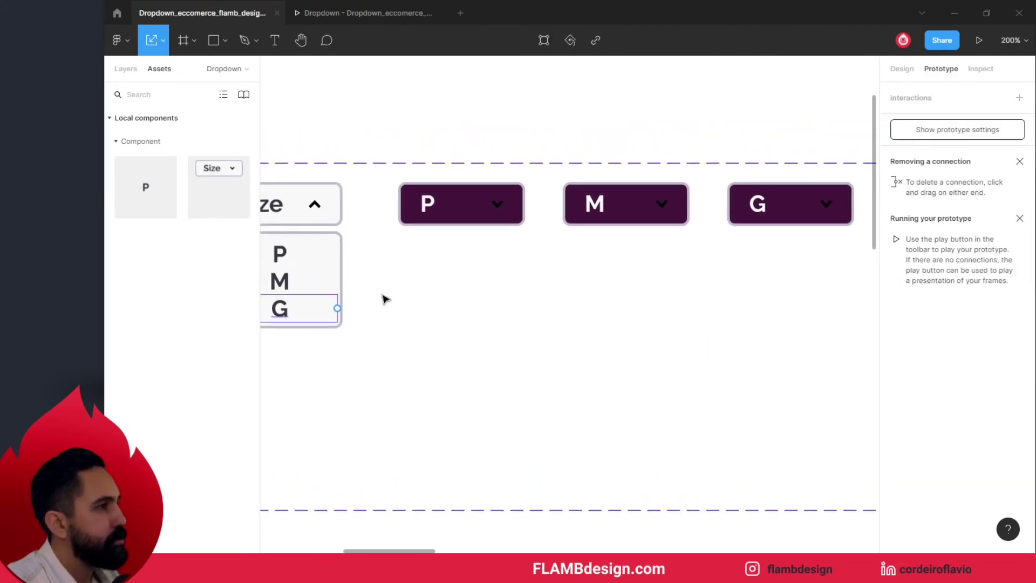
{"action": "left_click_drag", "start_coordinate": [338, 308], "coordinate": [431, 258]}
{"action": "left_click_drag", "start_coordinate": [604, 293], "coordinate": [751, 217]}
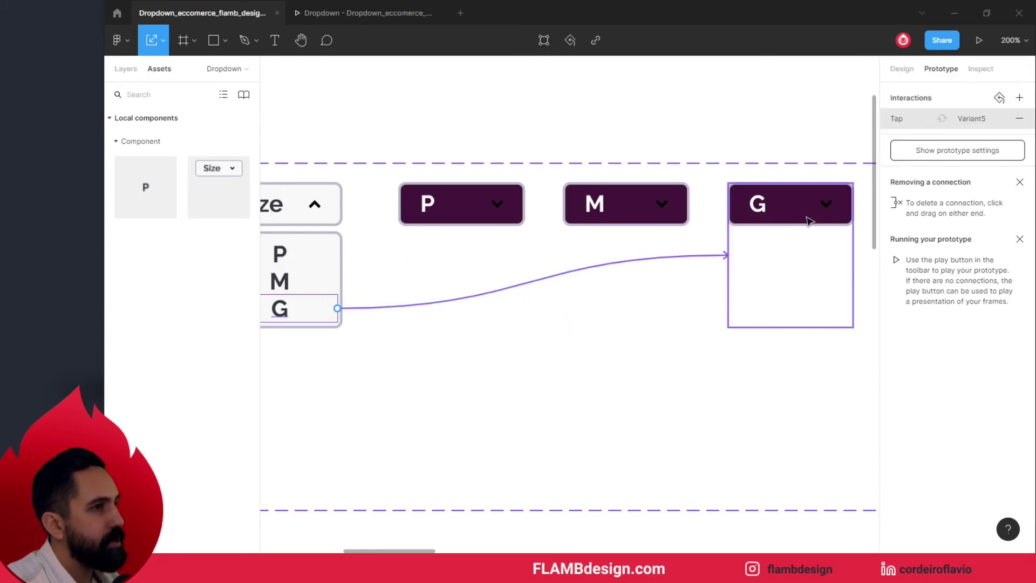
{"action": "left_click", "coordinate": [876, 123]}
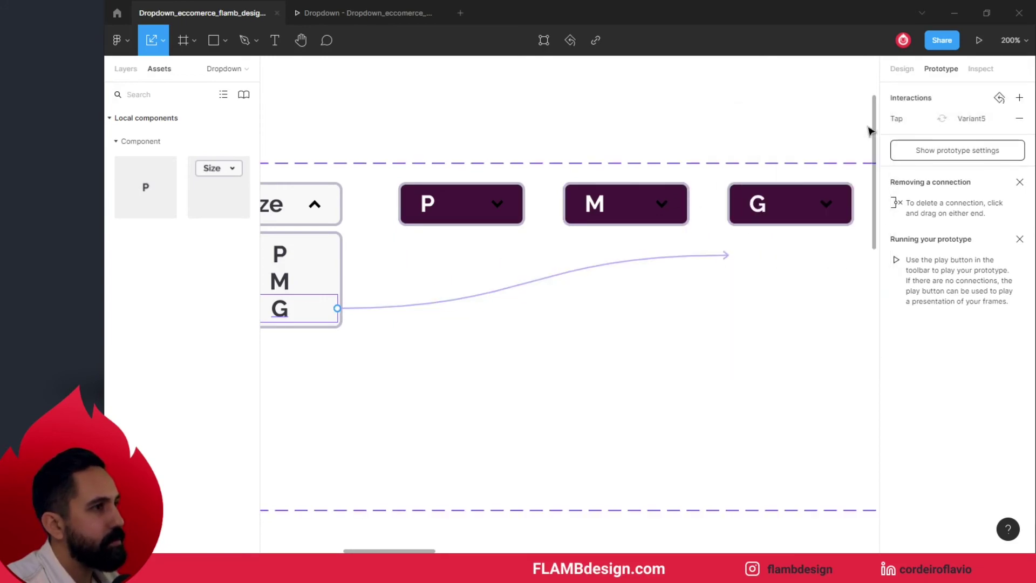
{"action": "left_click", "coordinate": [500, 208]}
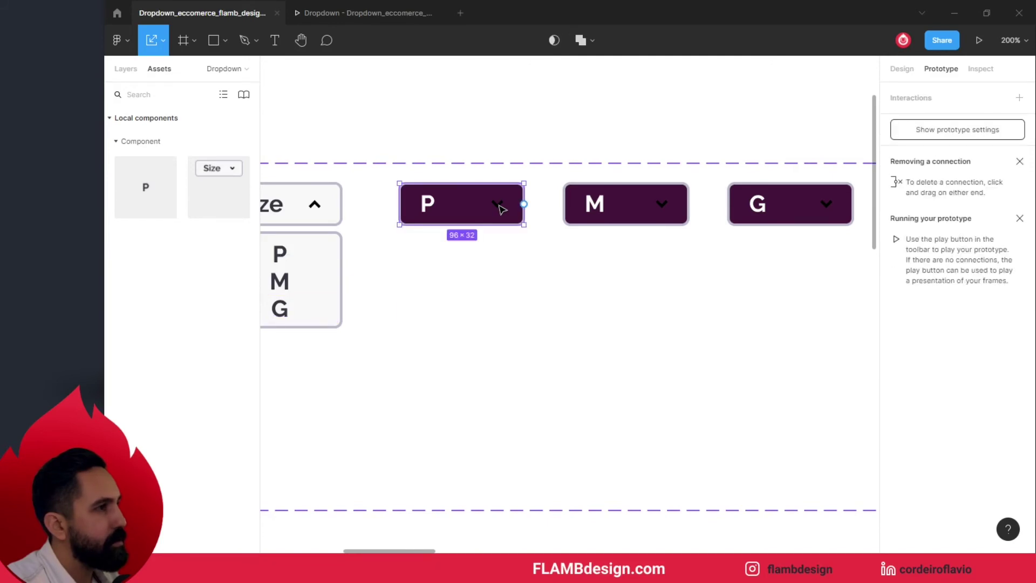
Step: Set the fill of the P and M dropdown chevrons to white
{"action": "double_click", "coordinate": [498, 205]}
{"action": "left_click", "coordinate": [900, 70]}
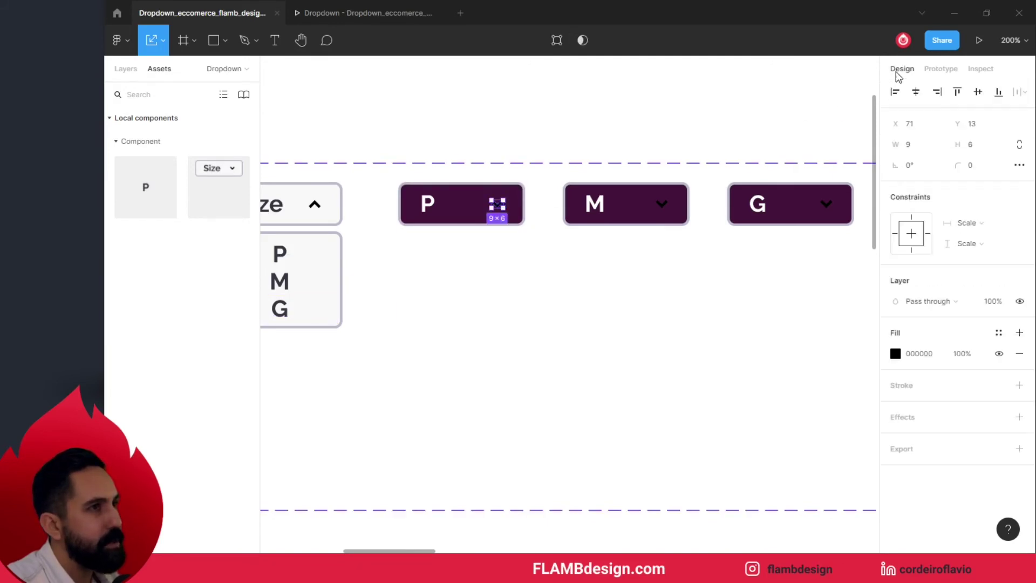
{"action": "left_click", "coordinate": [895, 354]}
{"action": "mouse_move", "coordinate": [793, 347]}
{"action": "left_mouse_down"}
{"action": "mouse_move", "coordinate": [712, 224]}
{"action": "mouse_move", "coordinate": [677, 229]}
{"action": "left_mouse_up"}
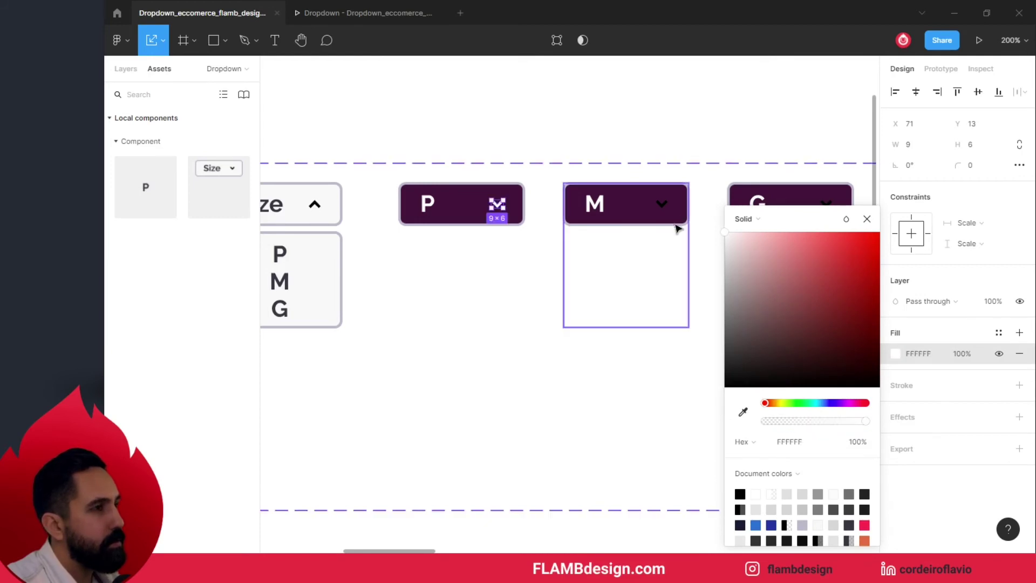
{"action": "left_click", "coordinate": [663, 205]}
{"action": "double_click", "coordinate": [663, 204]}
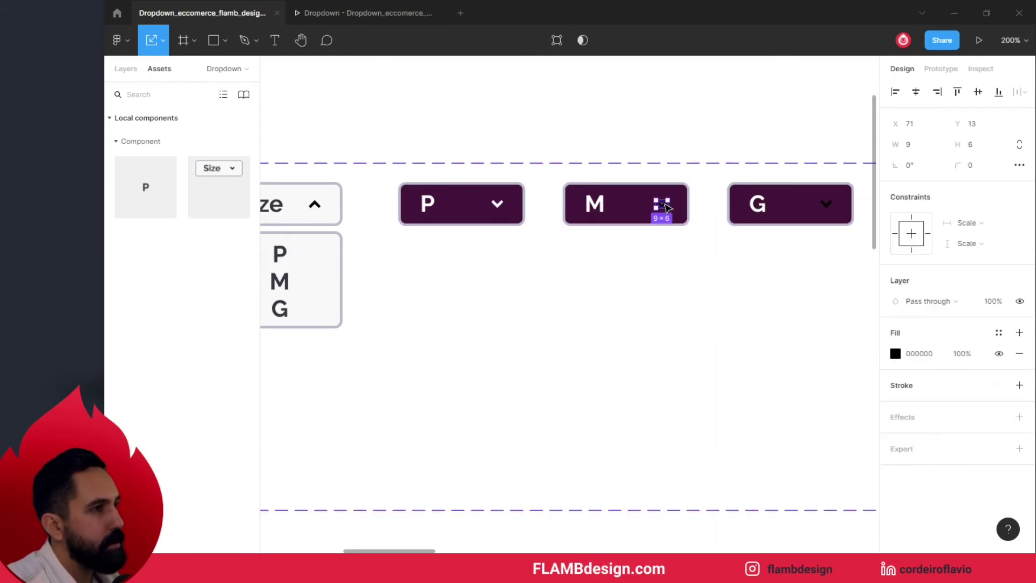
{"action": "left_click", "coordinate": [894, 354]}
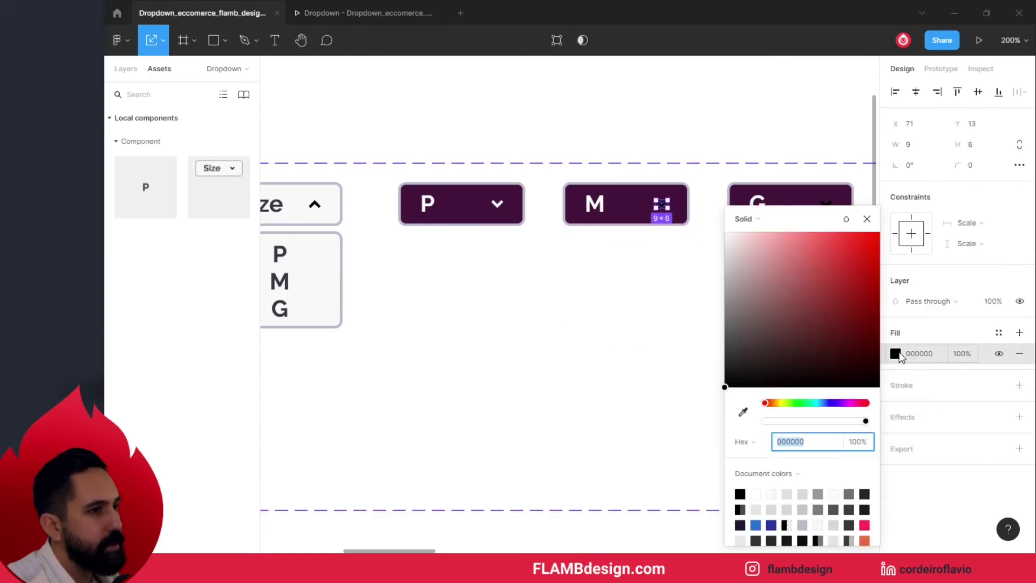
{"action": "left_click", "coordinate": [703, 155]}
Step: Set the G chevron fill to FFFFFF and open the prototype viewer
{"action": "left_click", "coordinate": [828, 206]}
{"action": "double_click", "coordinate": [828, 206]}
{"action": "double_click", "coordinate": [828, 206]}
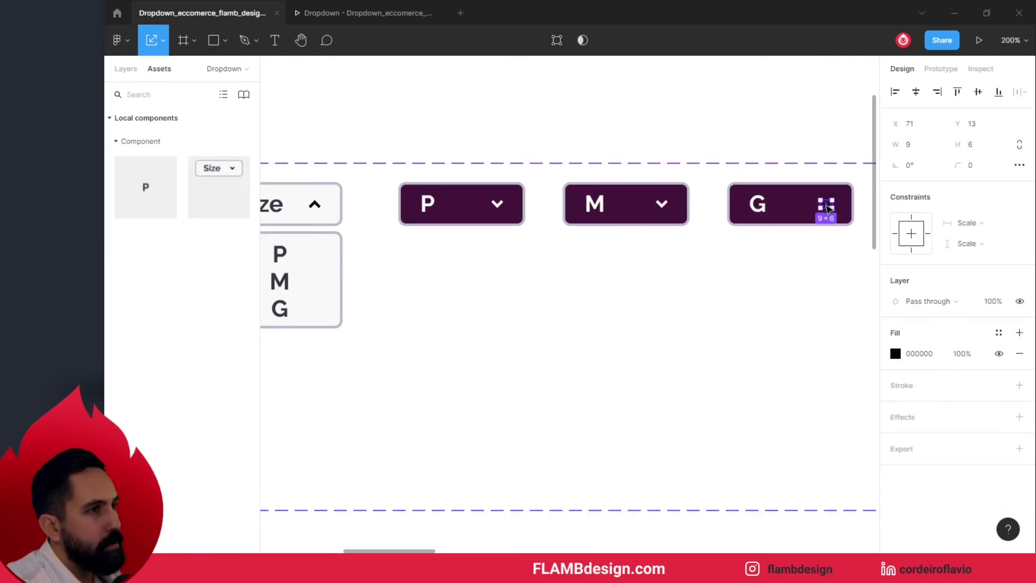
{"action": "left_click", "coordinate": [896, 354]}
{"action": "type", "text": "FFFFFF"}
{"action": "key", "text": "Return"}
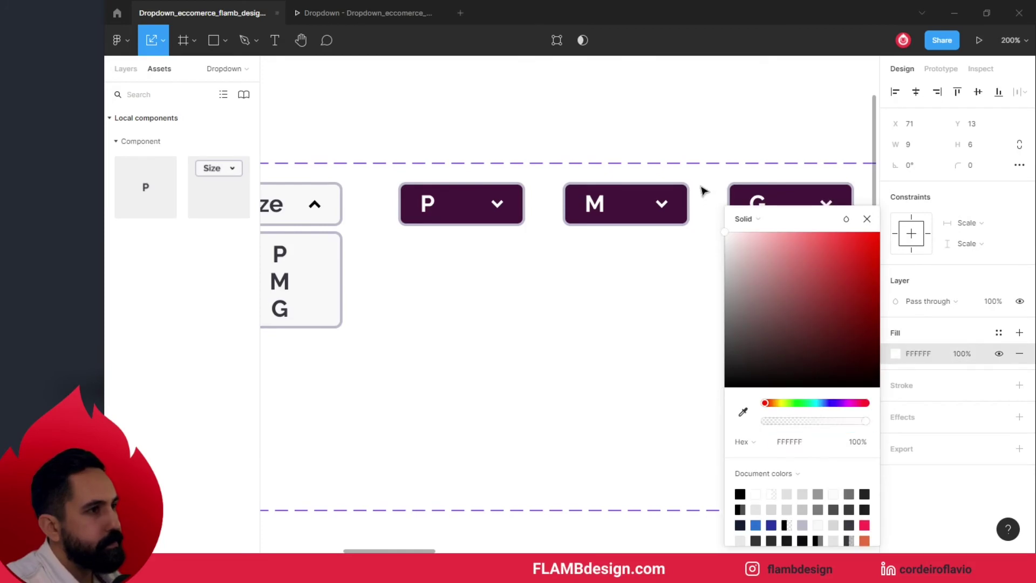
{"action": "left_click", "coordinate": [867, 220]}
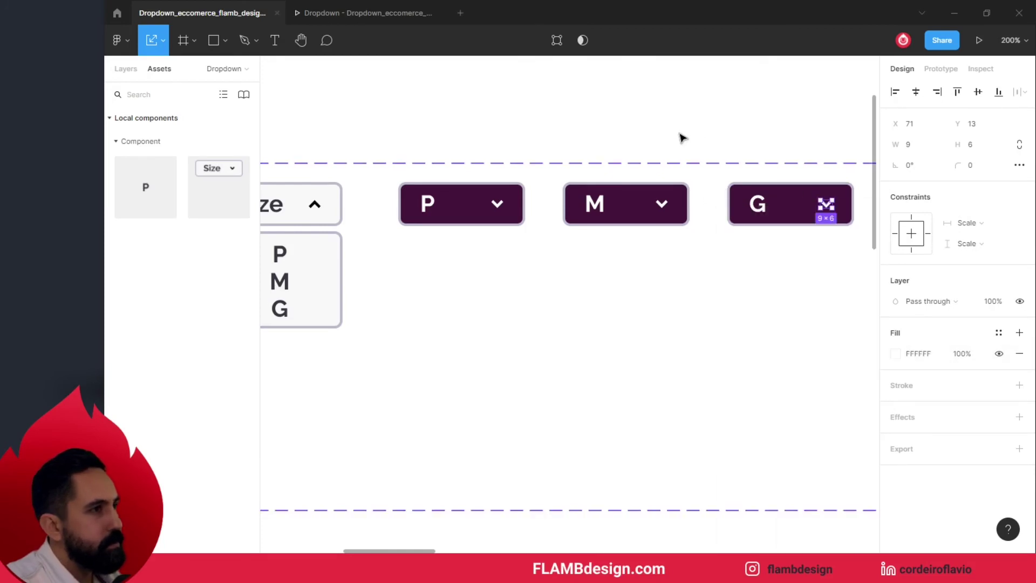
{"action": "left_click", "coordinate": [679, 137]}
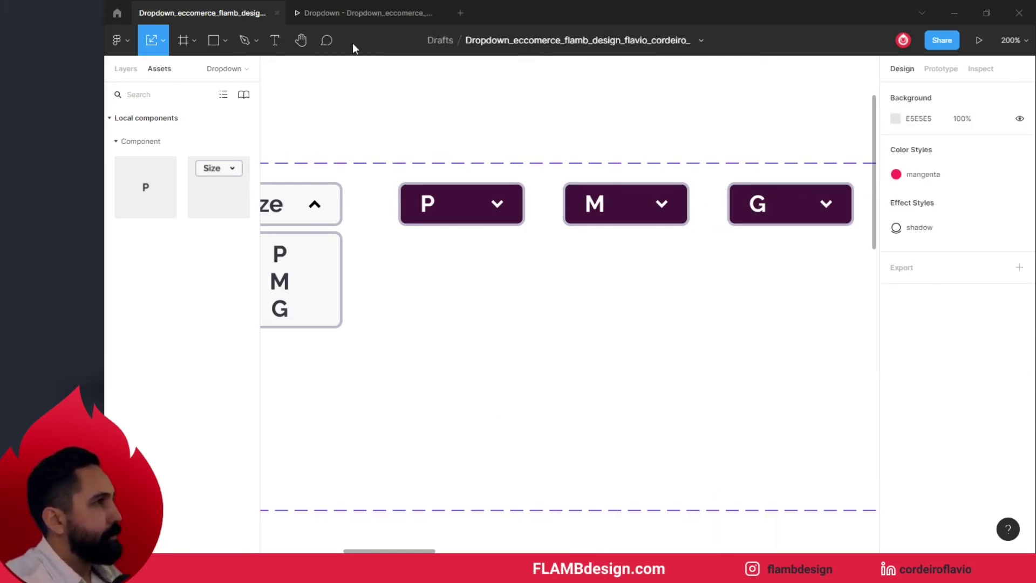
{"action": "left_click", "coordinate": [356, 12]}
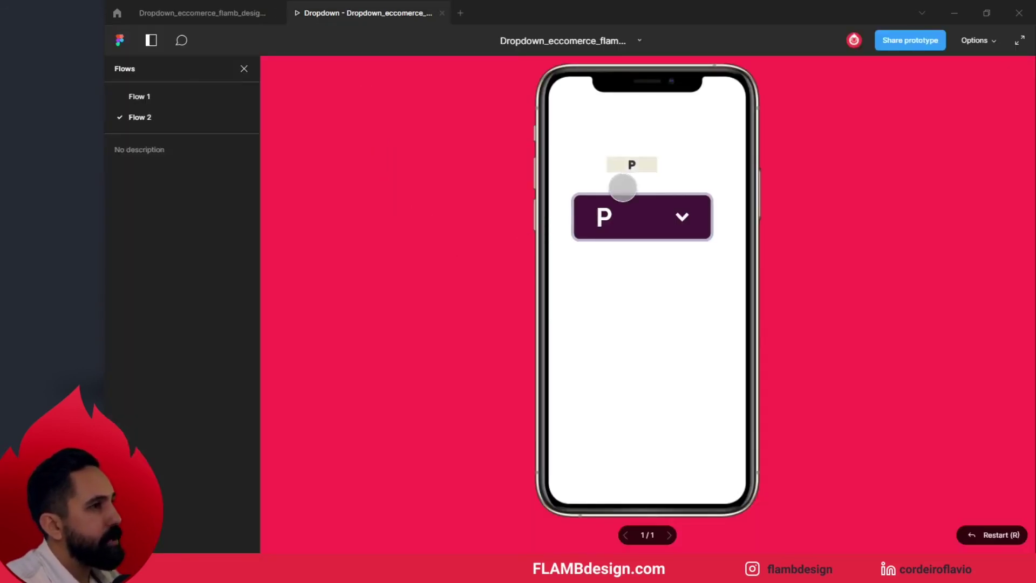
Step: In the Flow 2 preview, pick sizes P, M and G in turn, then return to the design file
{"action": "left_click", "coordinate": [679, 218]}
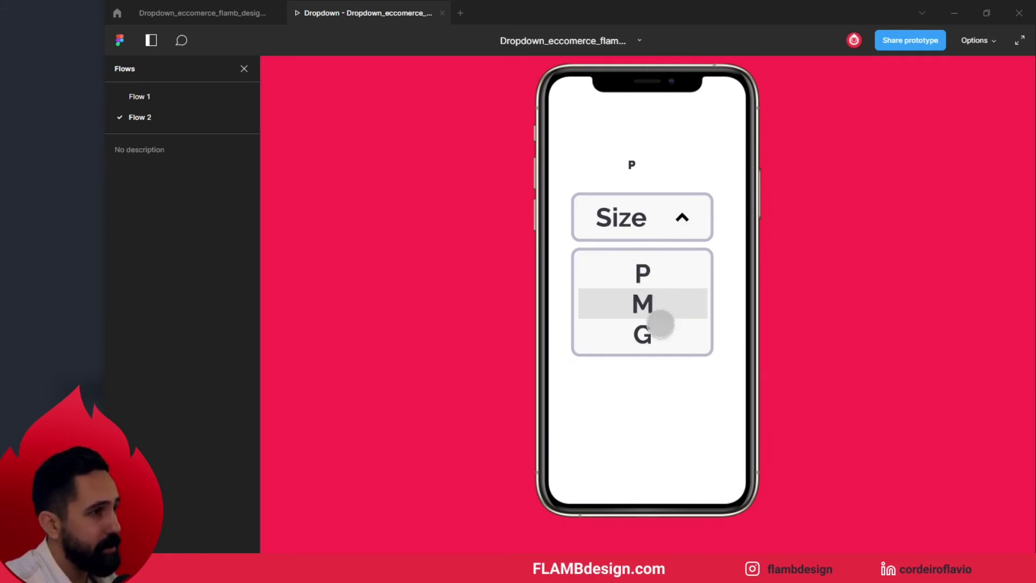
{"action": "left_click", "coordinate": [659, 280]}
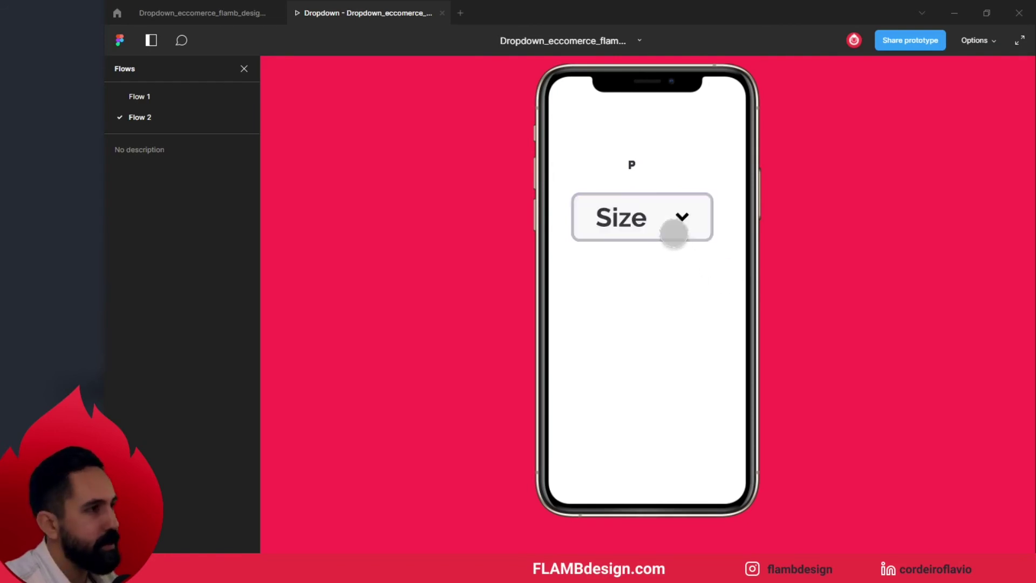
{"action": "left_click", "coordinate": [681, 216]}
{"action": "left_click", "coordinate": [668, 301]}
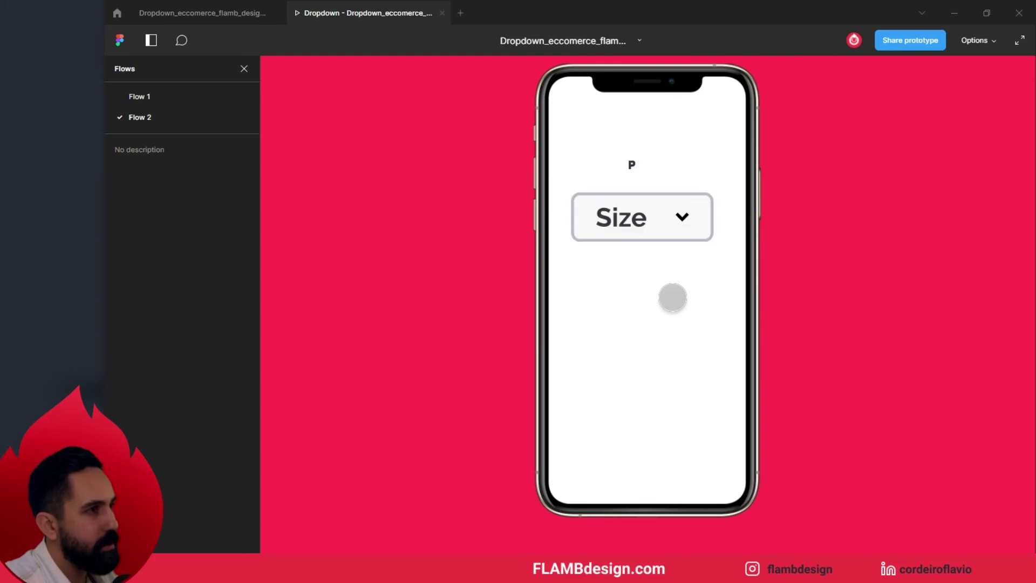
{"action": "left_click", "coordinate": [680, 218]}
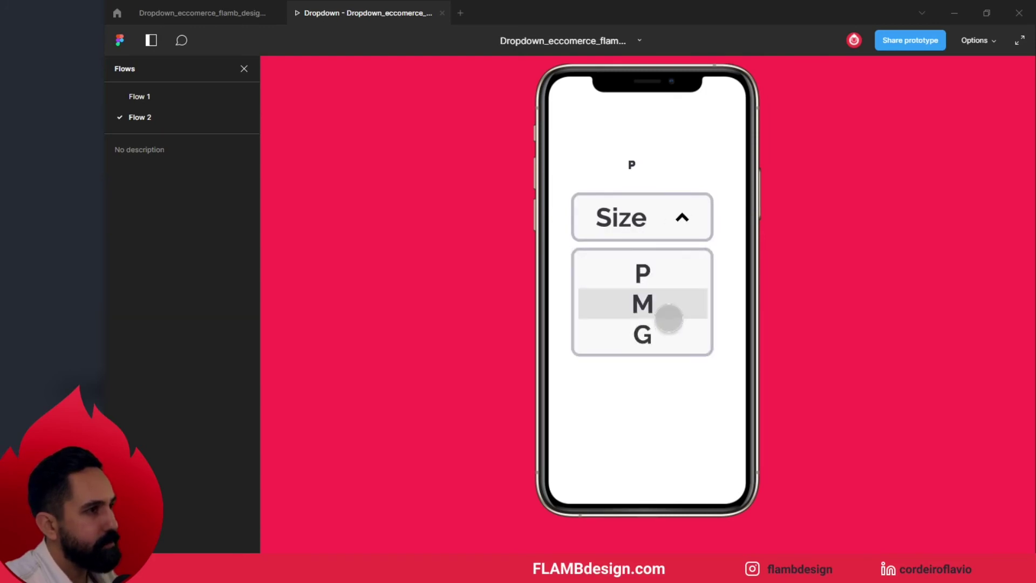
{"action": "left_click", "coordinate": [668, 343]}
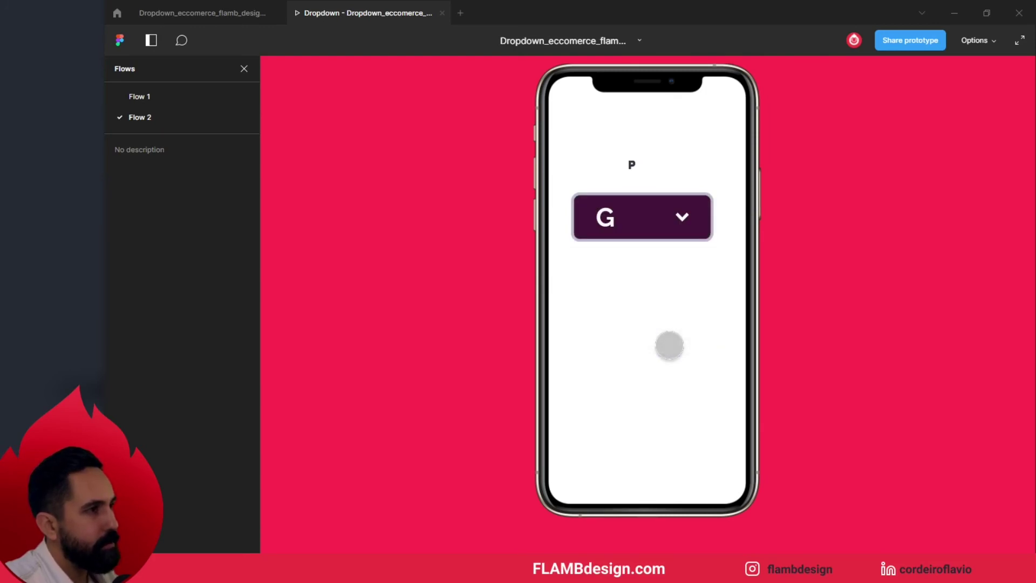
{"action": "left_click", "coordinate": [248, 11]}
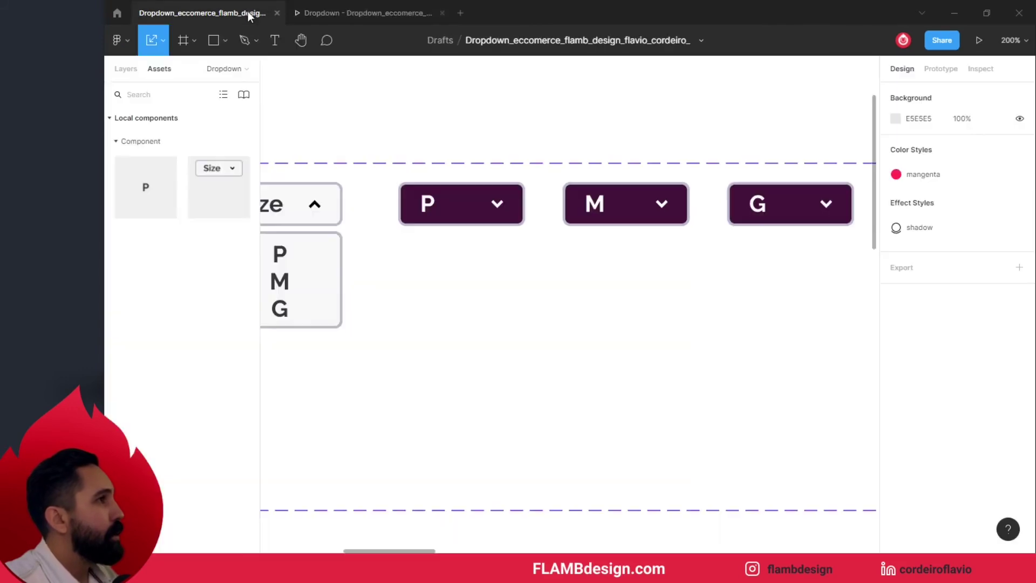
Step: Make tapping the purple P variant reopen the Variant2 size list
{"action": "left_click", "coordinate": [580, 301]}
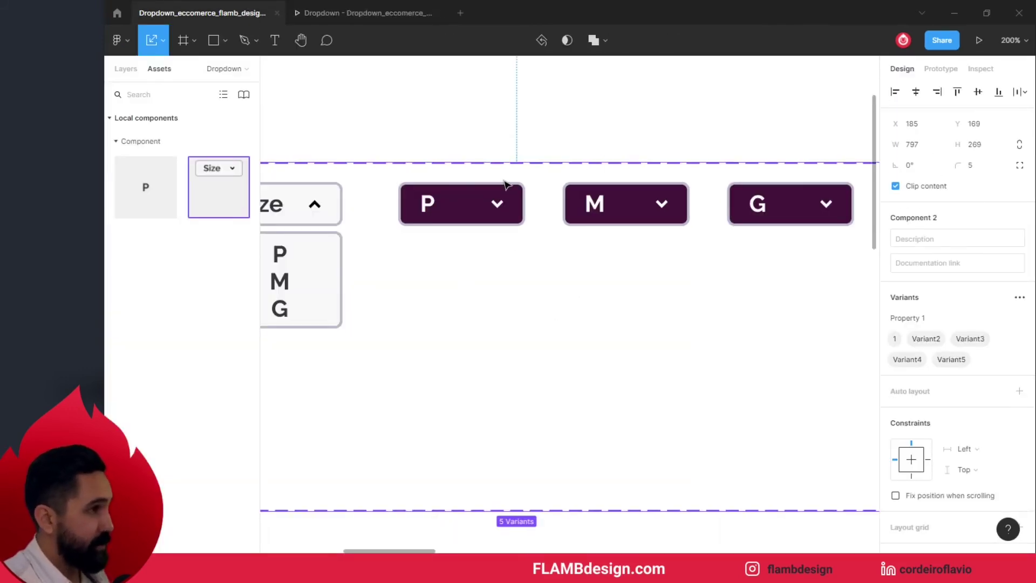
{"action": "left_click_drag", "start_coordinate": [452, 122], "coordinate": [687, 135]}
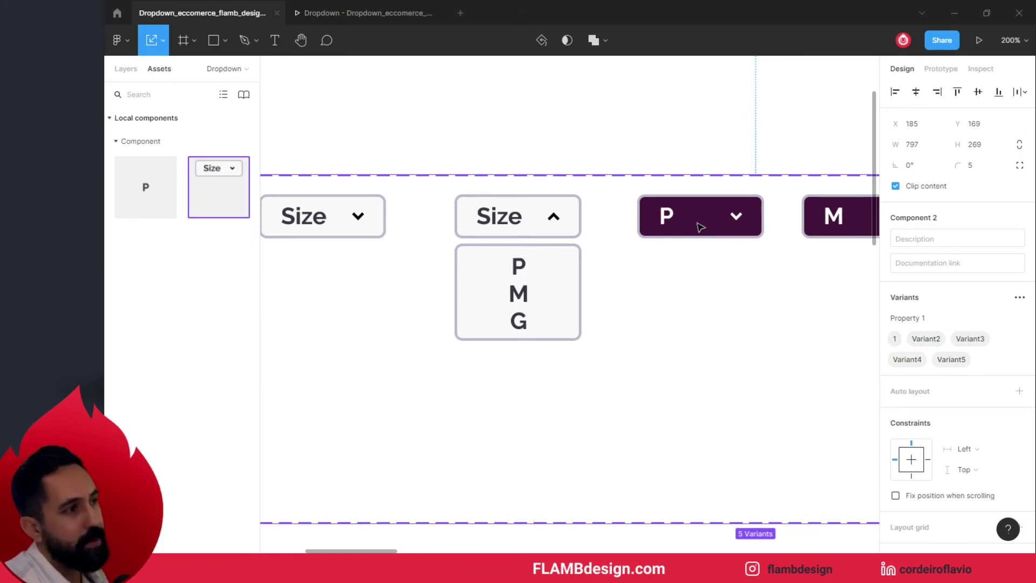
{"action": "left_click", "coordinate": [700, 227]}
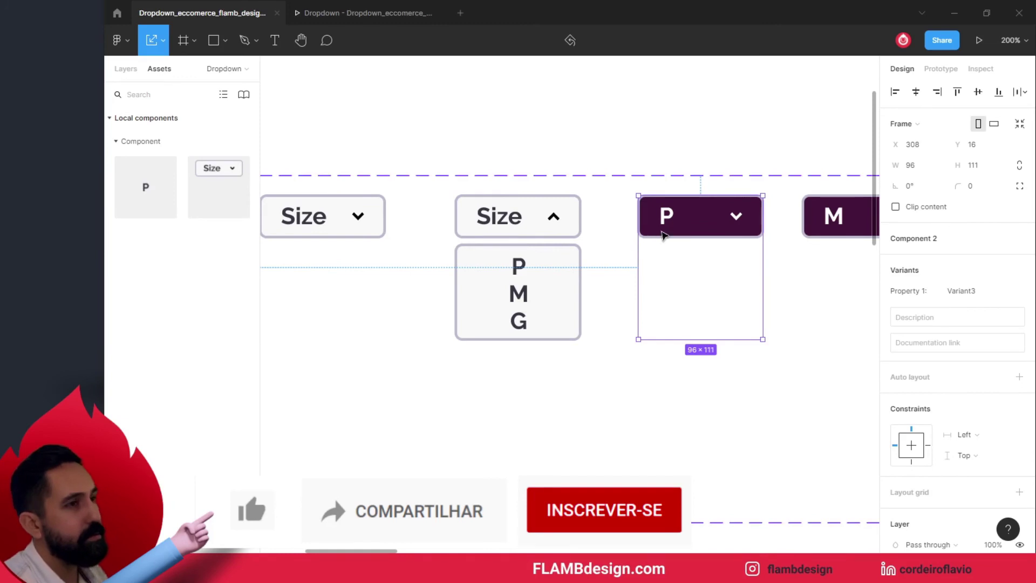
{"action": "left_click", "coordinate": [943, 68]}
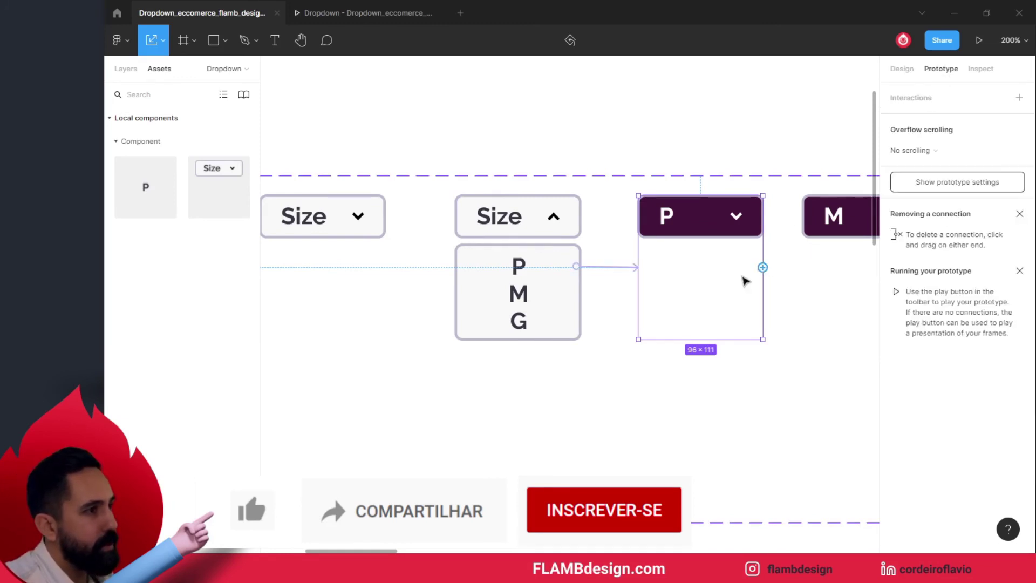
{"action": "left_click_drag", "start_coordinate": [579, 328], "coordinate": [576, 326]}
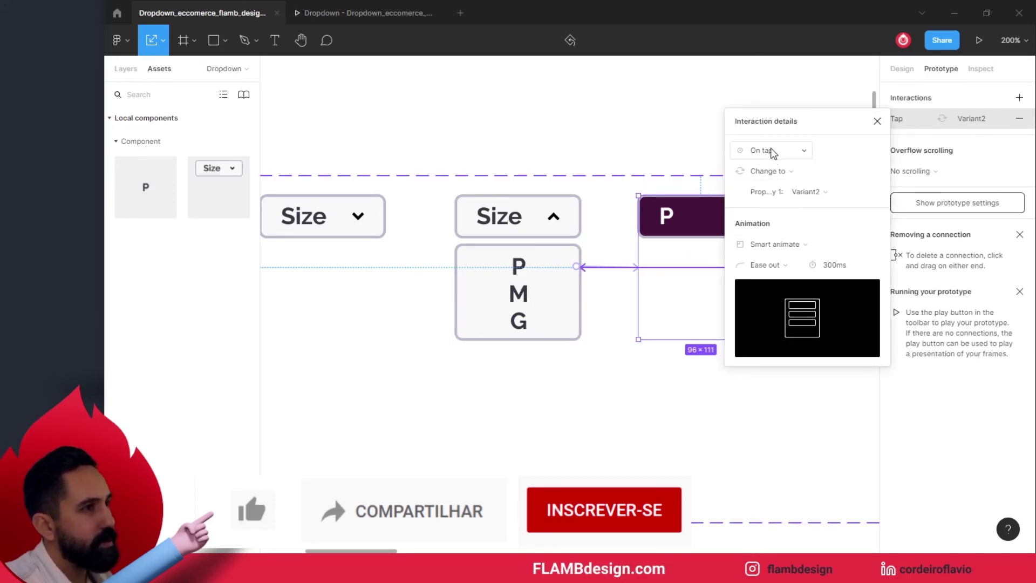
Step: Connect the M and G variants to Variant2 on tap, then open the prototype viewer
{"action": "left_click_drag", "start_coordinate": [605, 144], "coordinate": [344, 149]}
{"action": "left_click", "coordinate": [636, 259]}
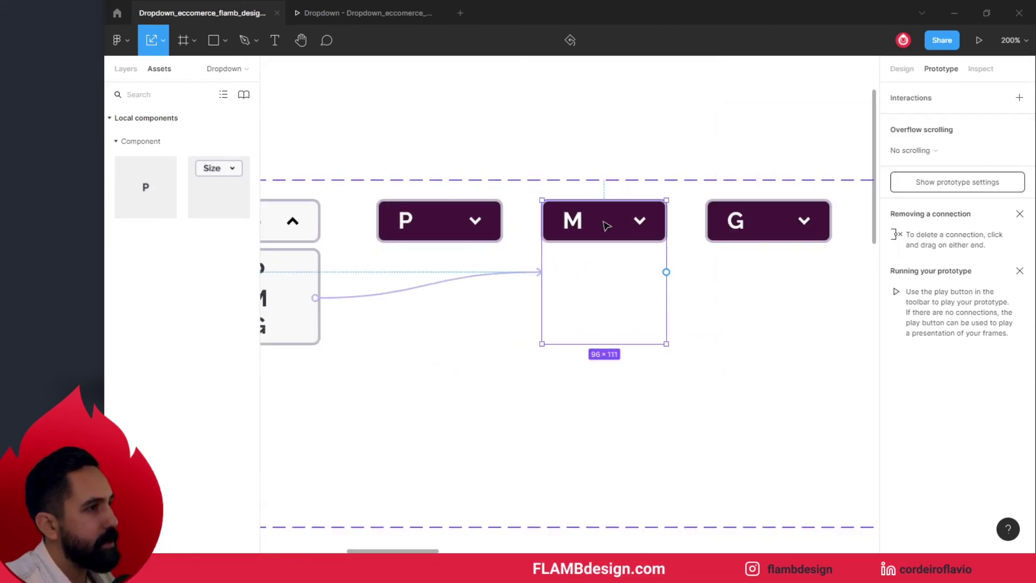
{"action": "left_click_drag", "start_coordinate": [667, 273], "coordinate": [321, 345]}
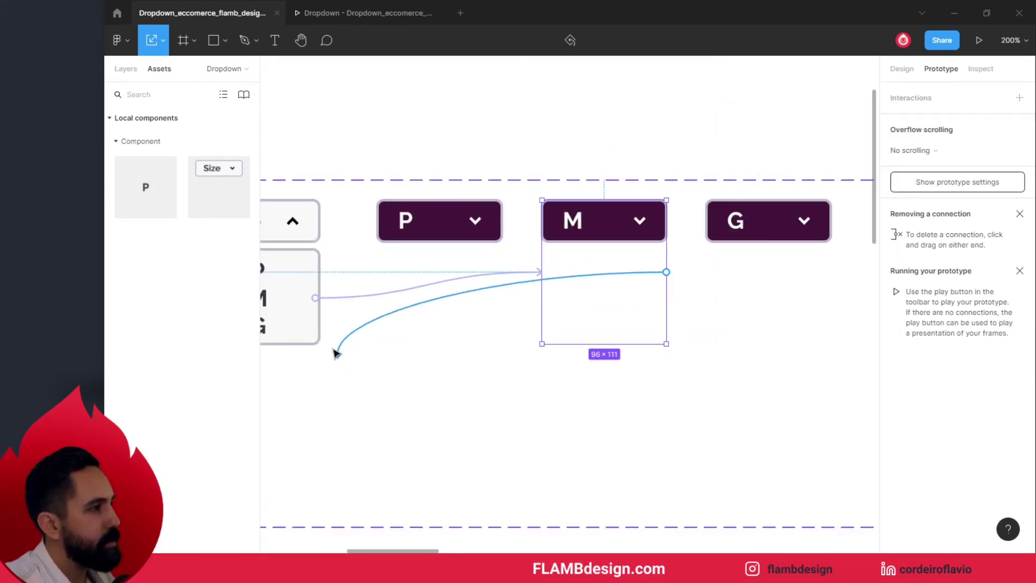
{"action": "left_click", "coordinate": [709, 221]}
{"action": "left_click_drag", "start_coordinate": [830, 273], "coordinate": [319, 309]}
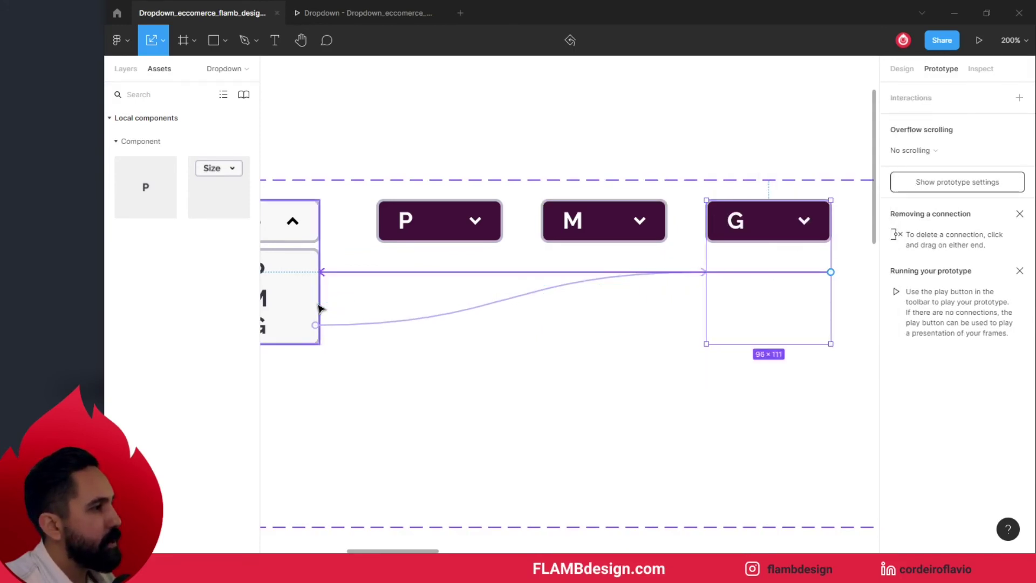
{"action": "left_click", "coordinate": [350, 15]}
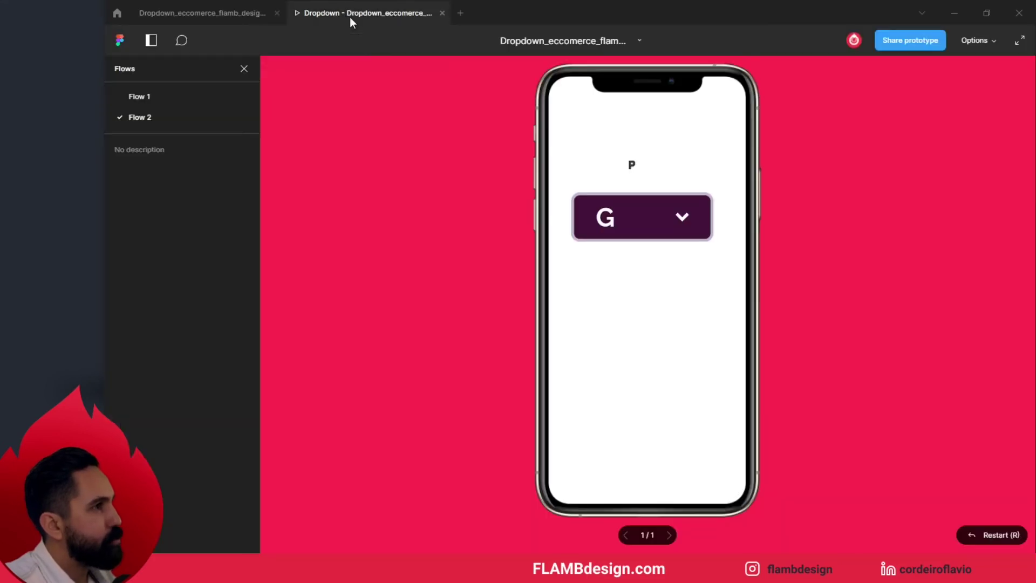
Step: Cycle repeatedly through sizes P, M and G in the preview, then return to the design file
{"action": "left_click", "coordinate": [639, 225]}
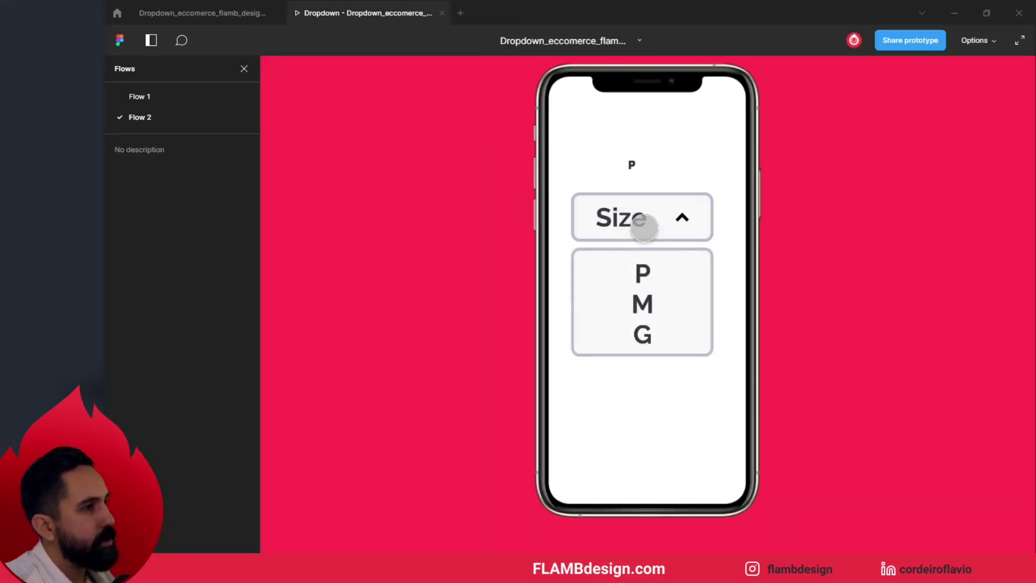
{"action": "left_click", "coordinate": [646, 302]}
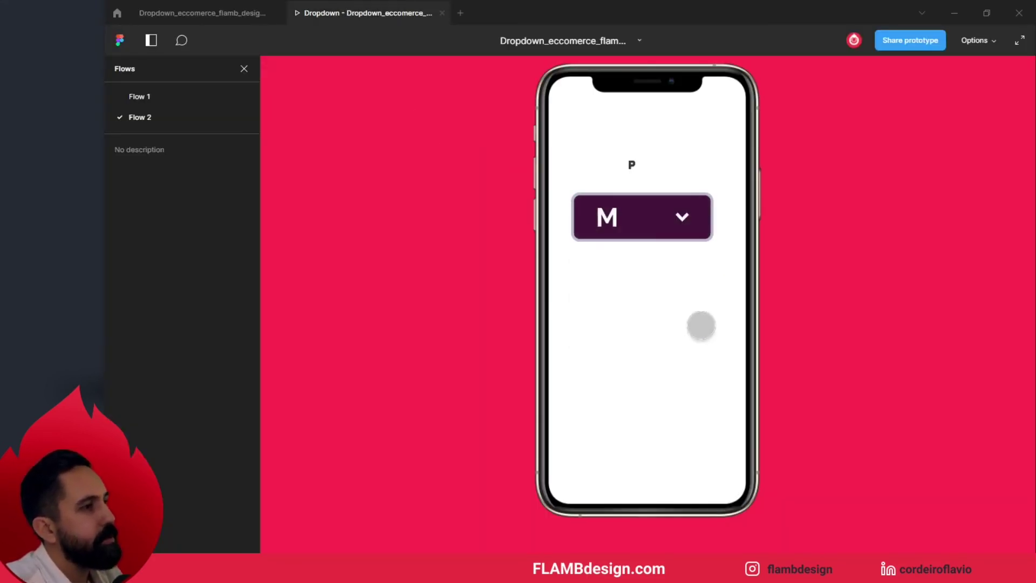
{"action": "left_click", "coordinate": [623, 219]}
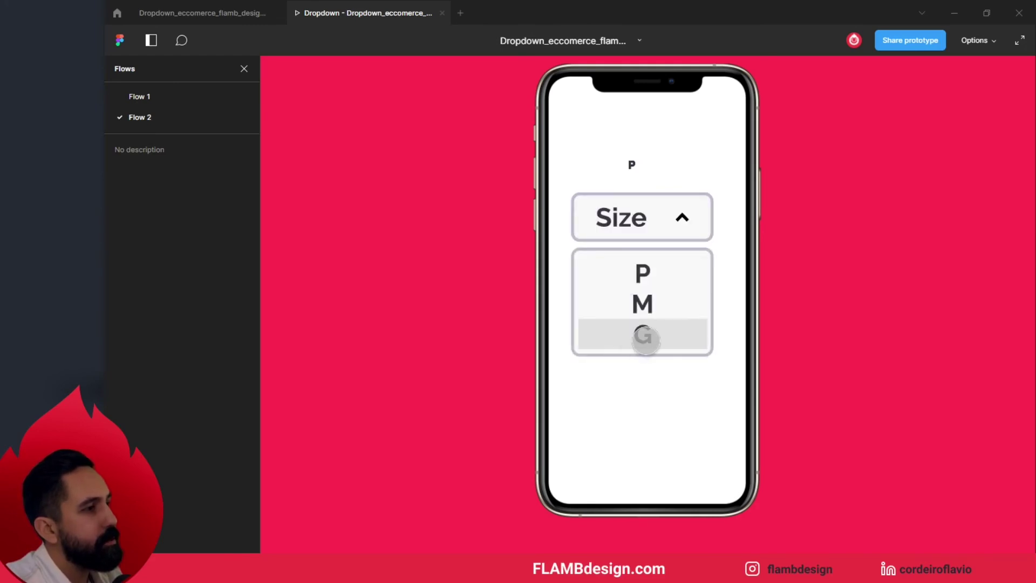
{"action": "left_click", "coordinate": [645, 337]}
{"action": "left_click", "coordinate": [642, 229]}
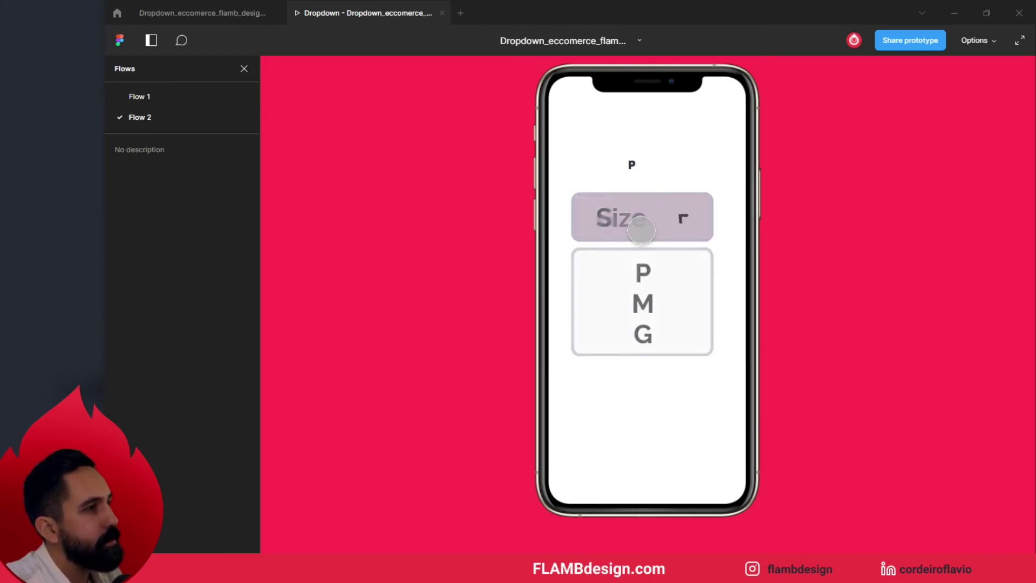
{"action": "left_click", "coordinate": [645, 272]}
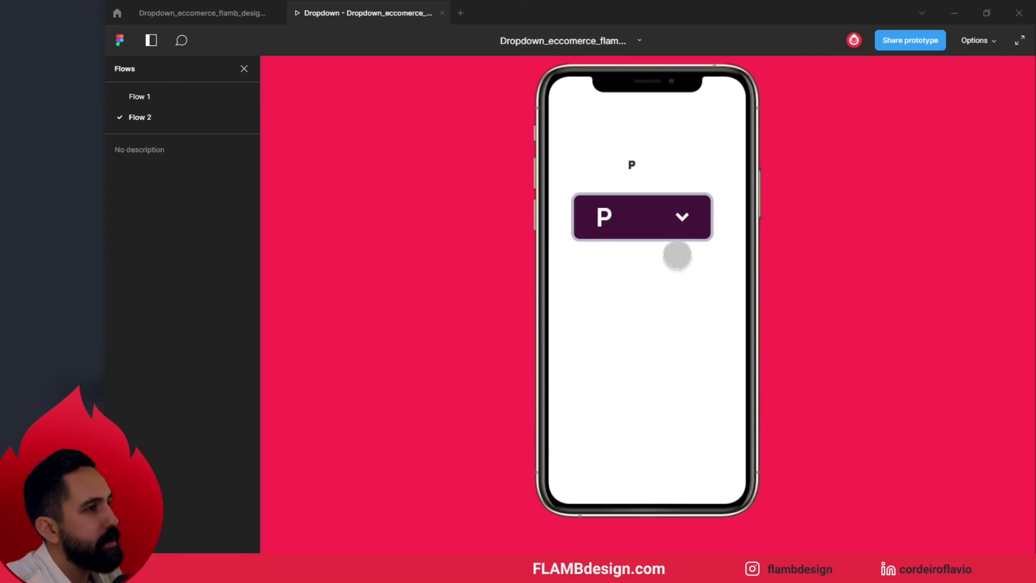
{"action": "left_click", "coordinate": [642, 217]}
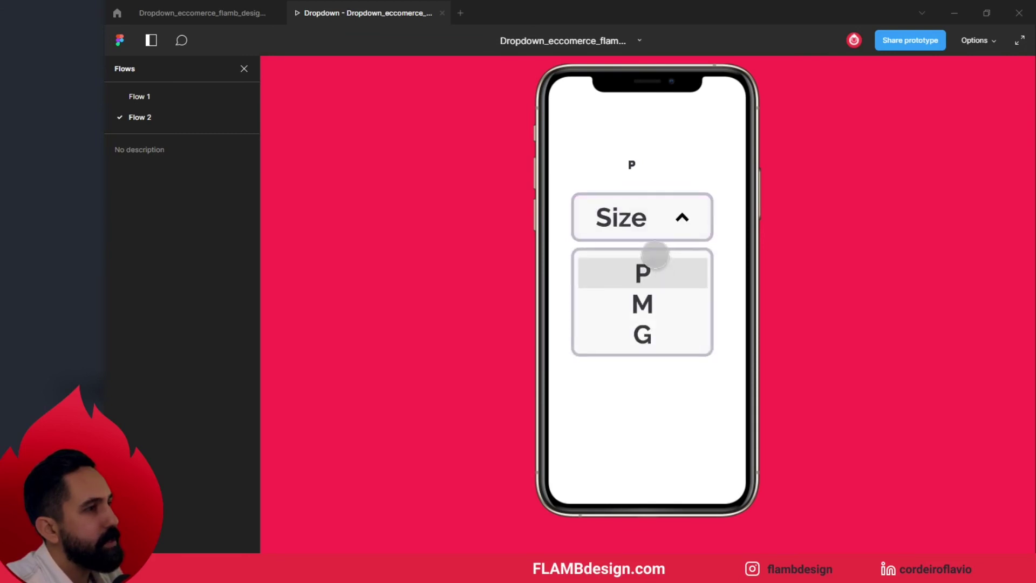
{"action": "left_click", "coordinate": [661, 297]}
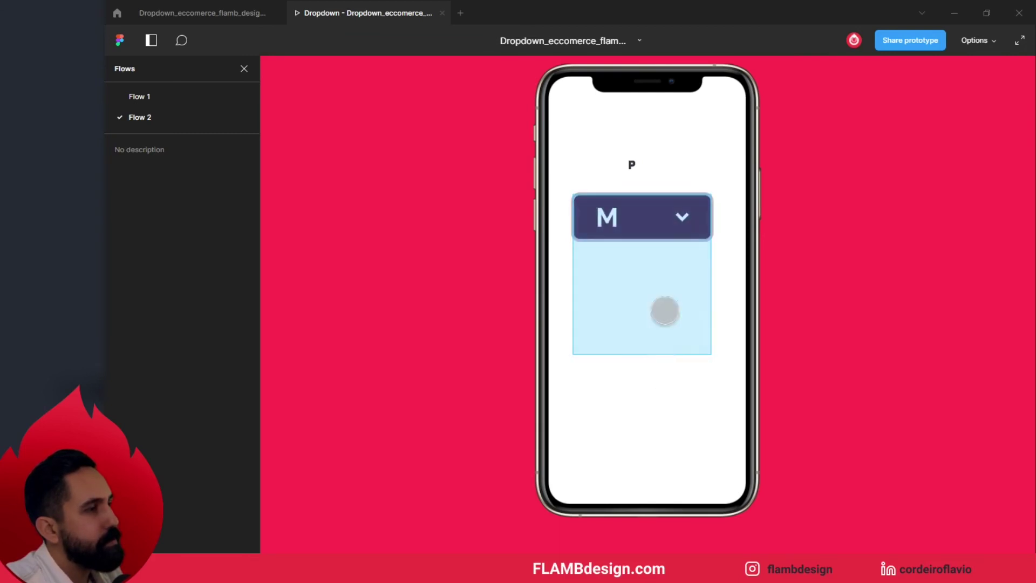
{"action": "left_click", "coordinate": [664, 218]}
{"action": "left_click", "coordinate": [643, 271]}
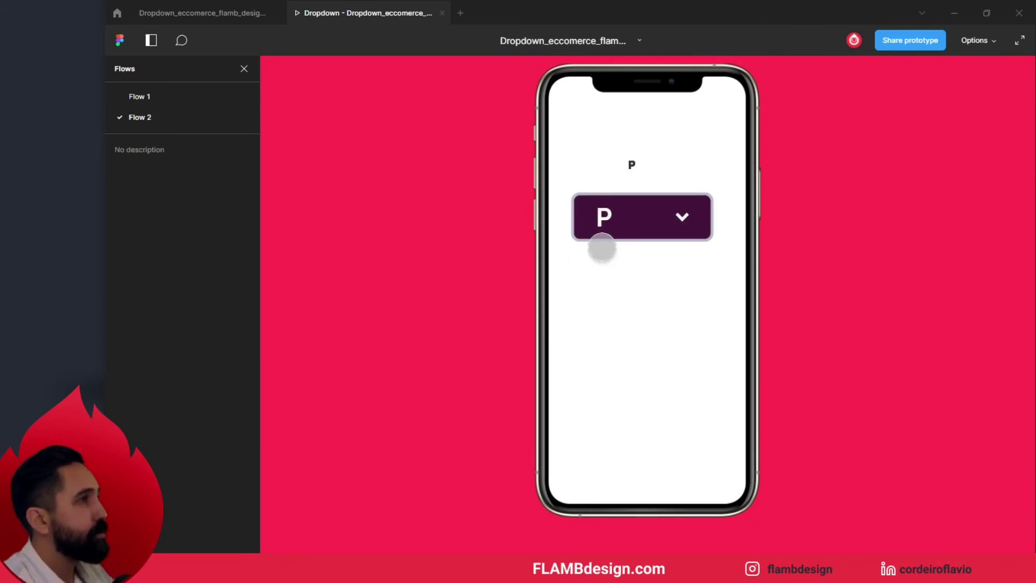
{"action": "left_click", "coordinate": [641, 221]}
{"action": "left_click", "coordinate": [644, 302]}
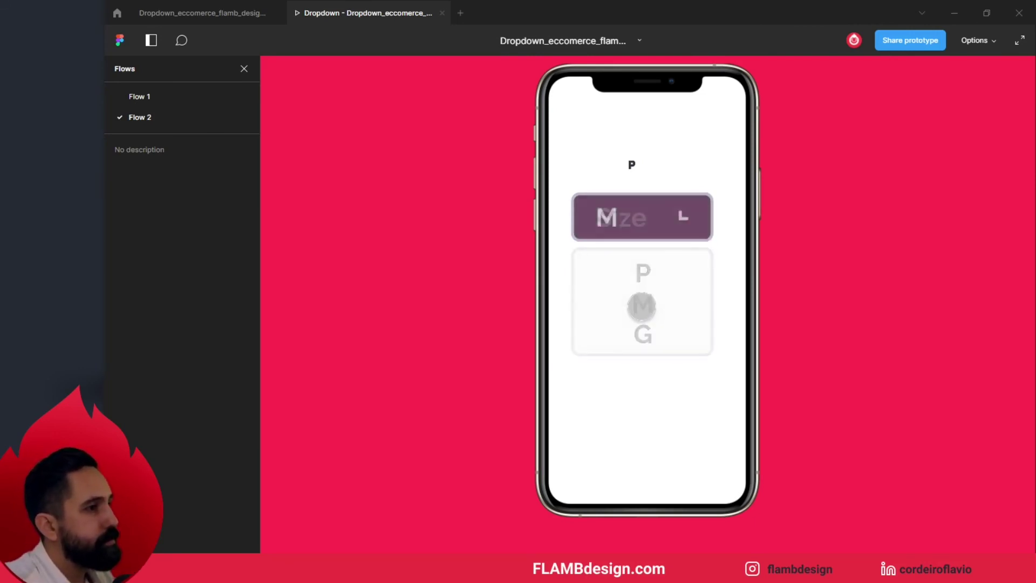
{"action": "left_click", "coordinate": [649, 237]}
{"action": "left_click", "coordinate": [643, 304]}
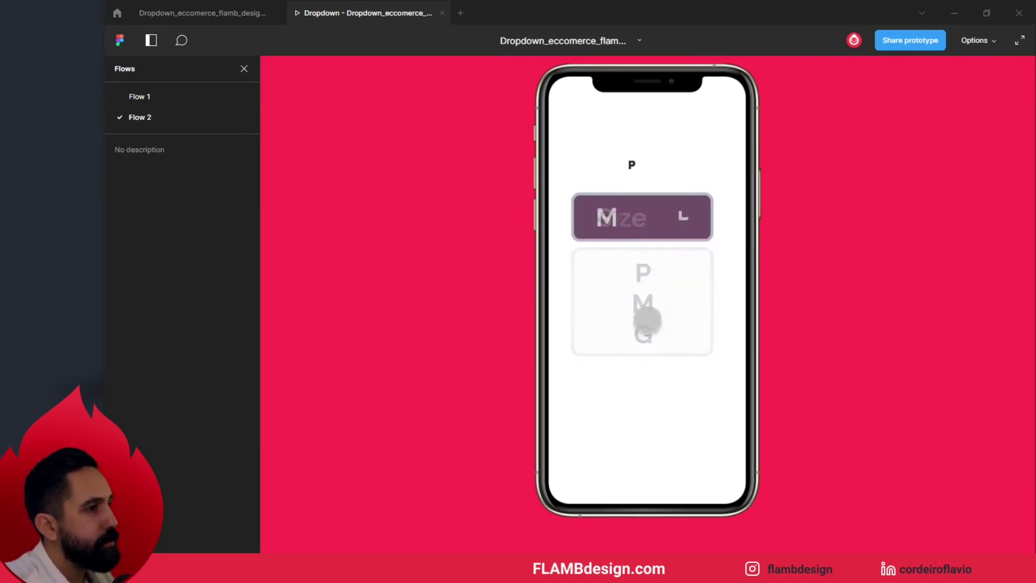
{"action": "left_click", "coordinate": [647, 233]}
{"action": "left_click", "coordinate": [645, 277]}
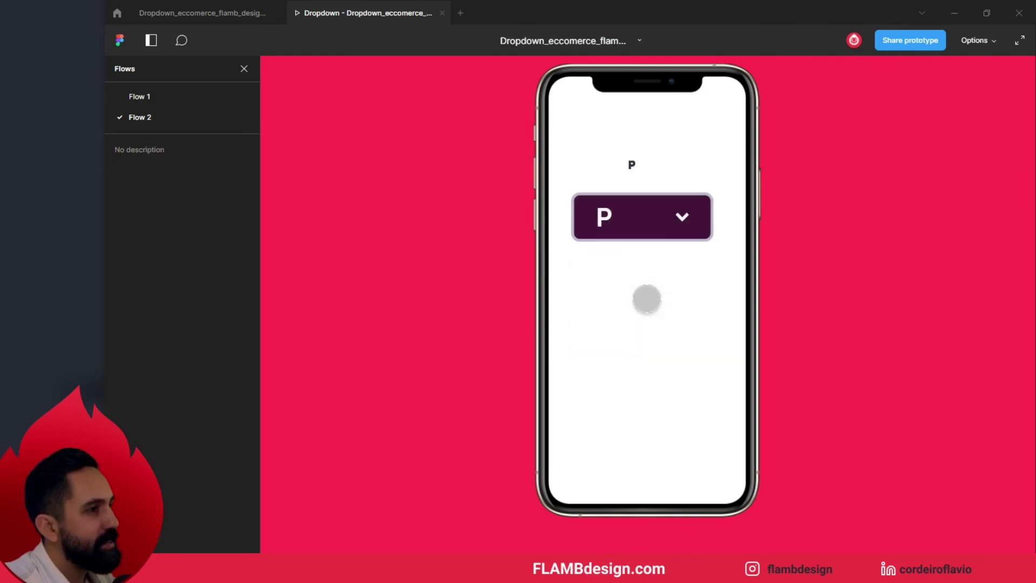
{"action": "left_click", "coordinate": [647, 215]}
{"action": "left_click", "coordinate": [643, 331]}
{"action": "left_click", "coordinate": [655, 229]}
{"action": "left_click", "coordinate": [642, 225]}
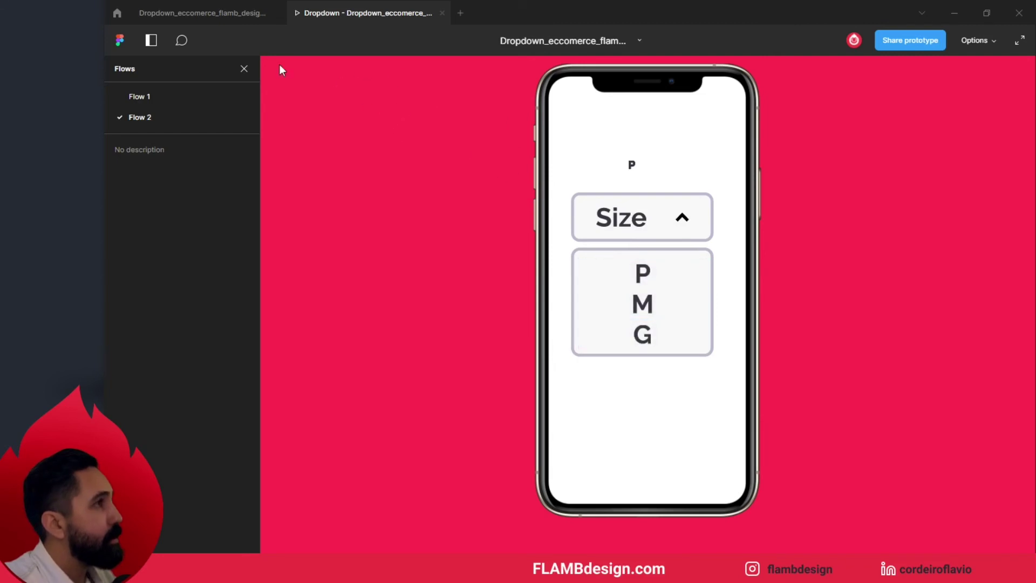
{"action": "left_click", "coordinate": [229, 15]}
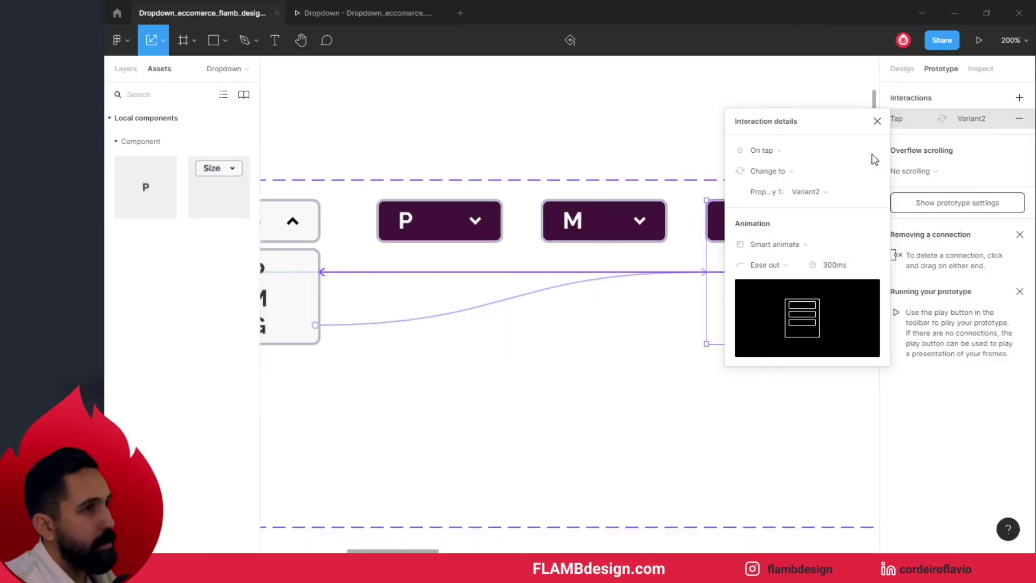
Step: Close the interaction details and zoom in on the Flow 1 product page frame
{"action": "left_click", "coordinate": [877, 123]}
{"action": "scroll", "coordinate": [594, 410], "scroll_direction": "right", "scroll_amount": 2}
{"action": "scroll", "coordinate": [738, 315], "scroll_direction": "right", "scroll_amount": 4}
{"action": "scroll", "coordinate": [738, 315], "scroll_direction": "right", "scroll_amount": 5}
{"action": "scroll", "coordinate": [289, 257], "scroll_direction": "right", "scroll_amount": 3}
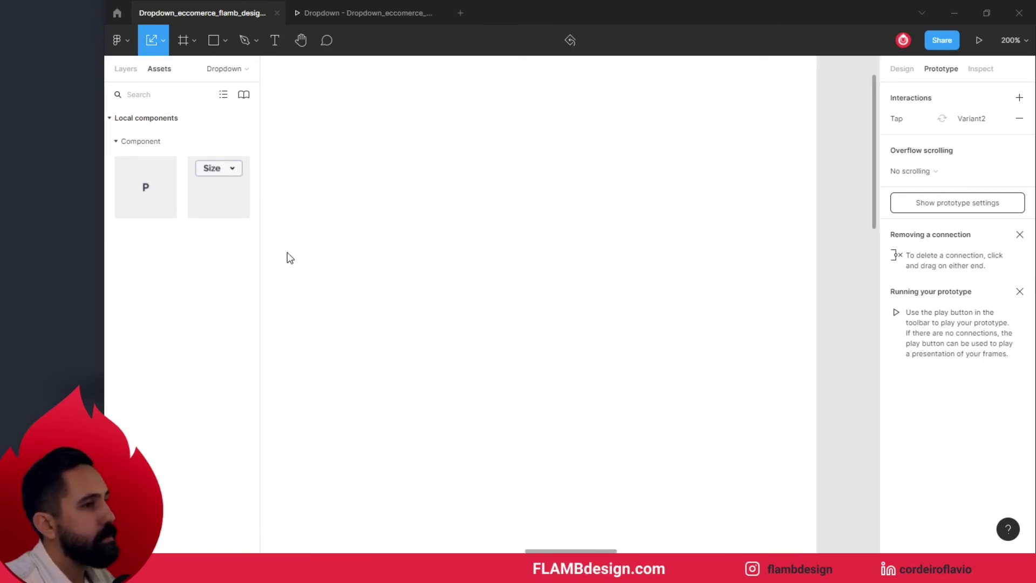
{"action": "left_click", "coordinate": [289, 256]}
{"action": "scroll", "coordinate": [639, 290], "scroll_direction": "right", "scroll_amount": 5}
{"action": "scroll", "coordinate": [637, 285], "scroll_direction": "down", "scroll_amount": 5}
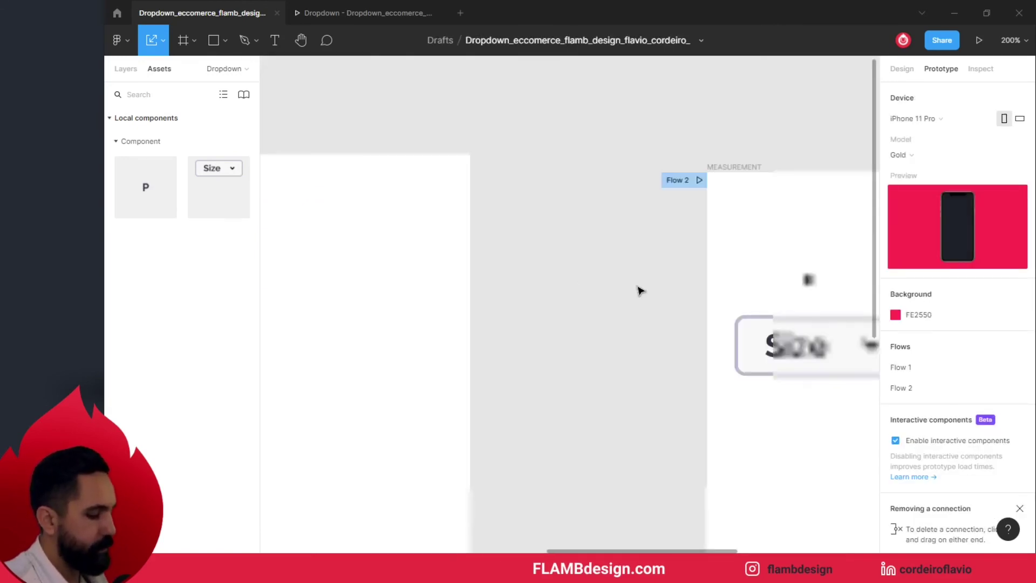
{"action": "scroll", "coordinate": [747, 261], "scroll_direction": "right", "scroll_amount": 4}
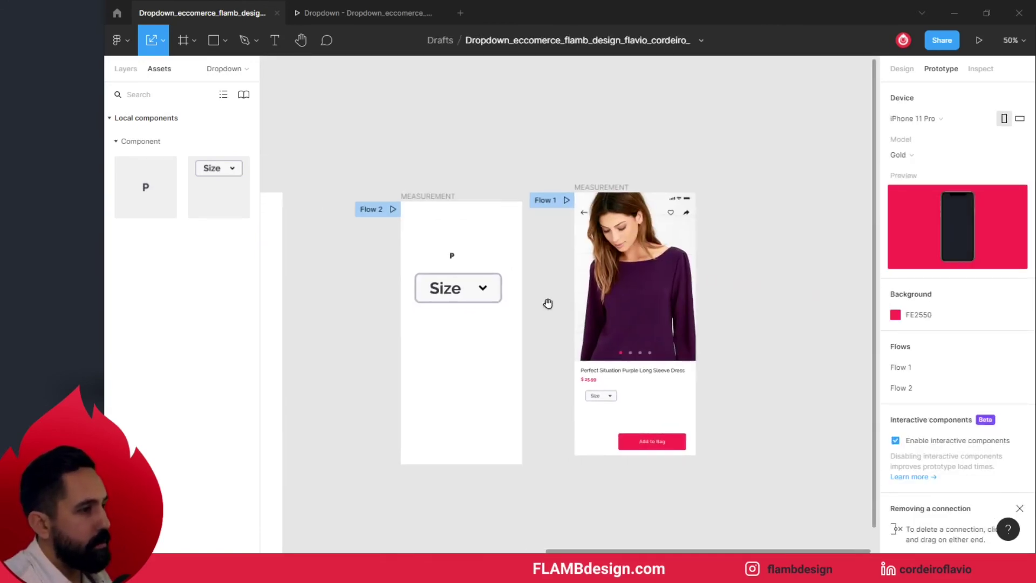
{"action": "left_click", "coordinate": [623, 388]}
Step: Place a Size component instance just below the price, then return to the prototype viewer
{"action": "left_click", "coordinate": [597, 407]}
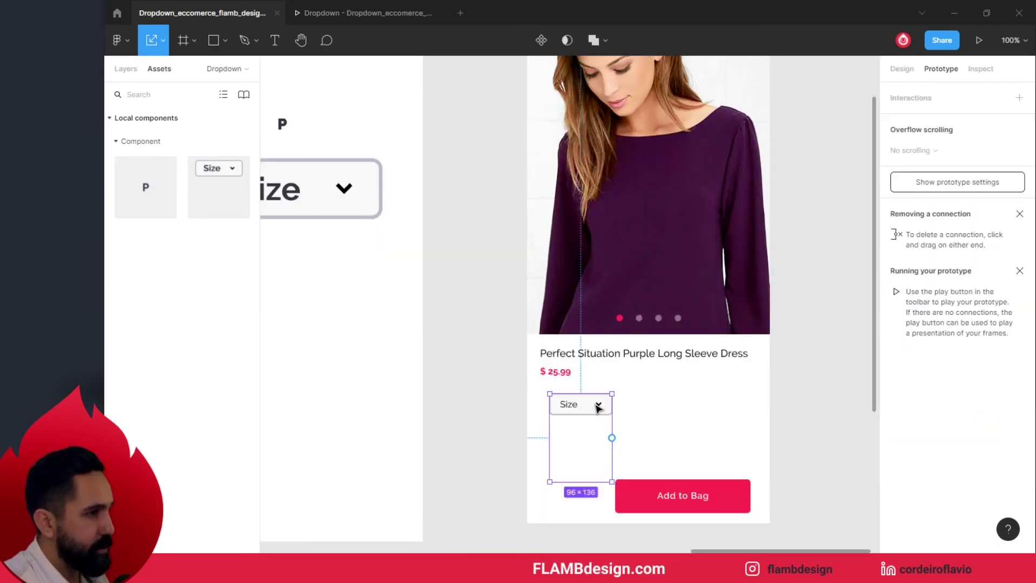
{"action": "left_click", "coordinate": [483, 328]}
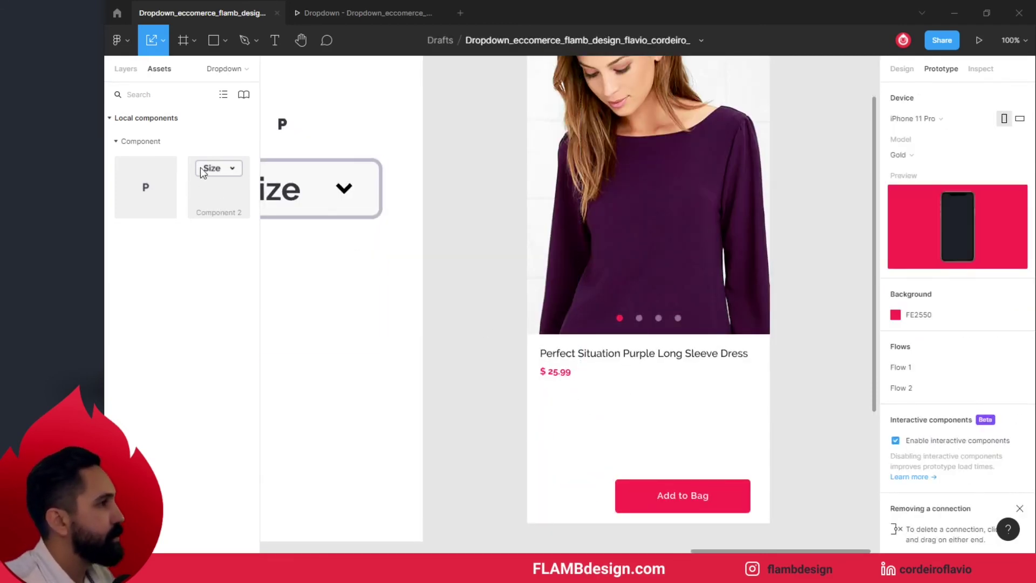
{"action": "mouse_move", "coordinate": [391, 306]}
{"action": "left_mouse_down"}
{"action": "mouse_move", "coordinate": [589, 395]}
{"action": "mouse_move", "coordinate": [559, 422]}
{"action": "left_mouse_up"}
{"action": "left_click", "coordinate": [371, 16]}
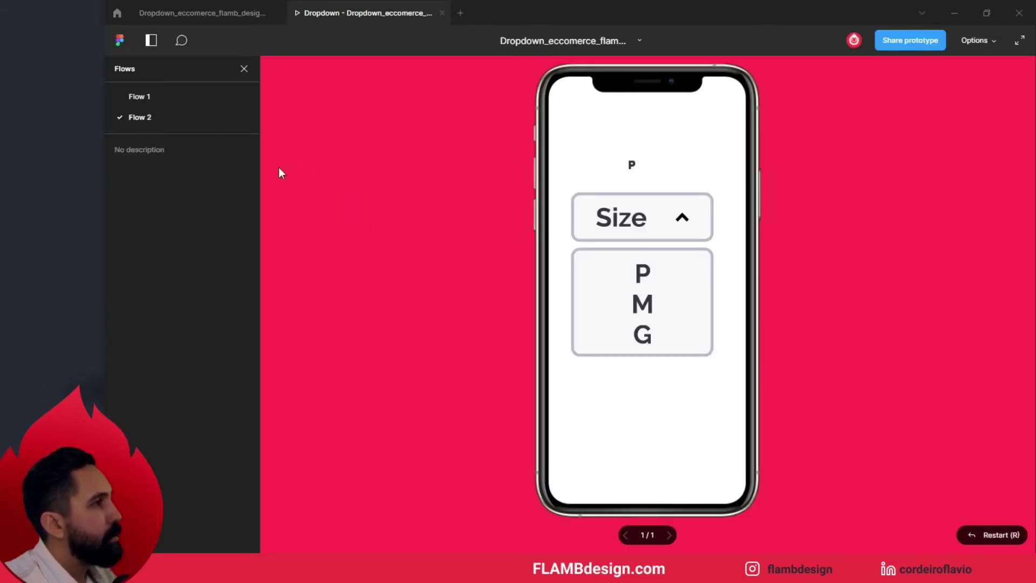
Step: Show the Flow 1 product page prototype at 100% zoom
{"action": "left_click", "coordinate": [148, 99]}
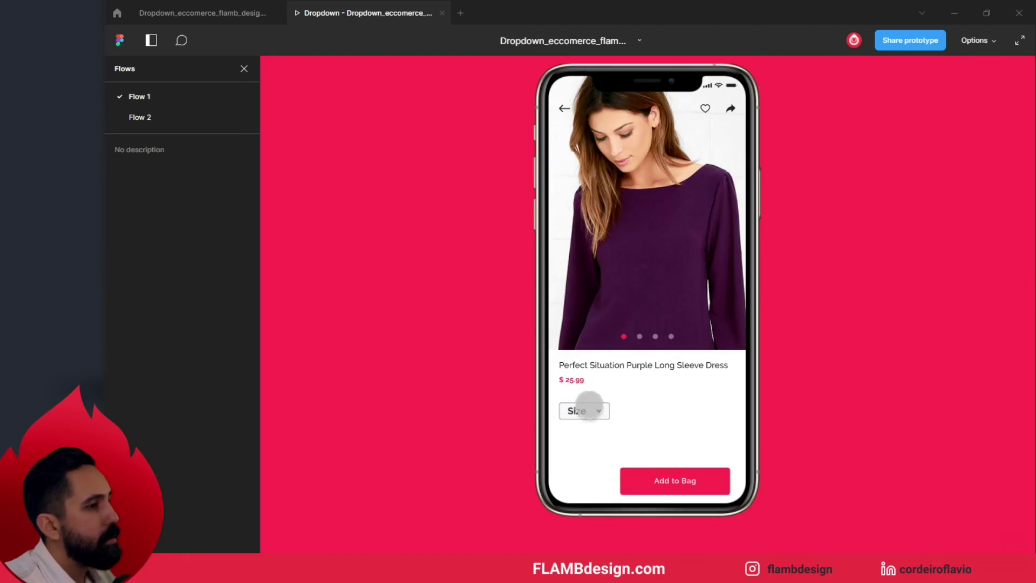
{"action": "key", "text": "z"}
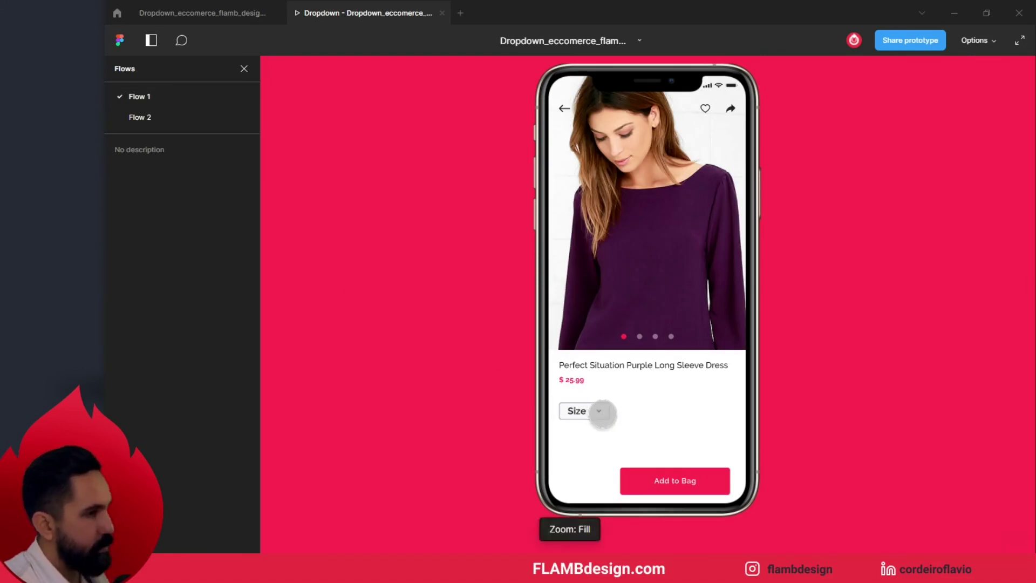
{"action": "key", "text": "z"}
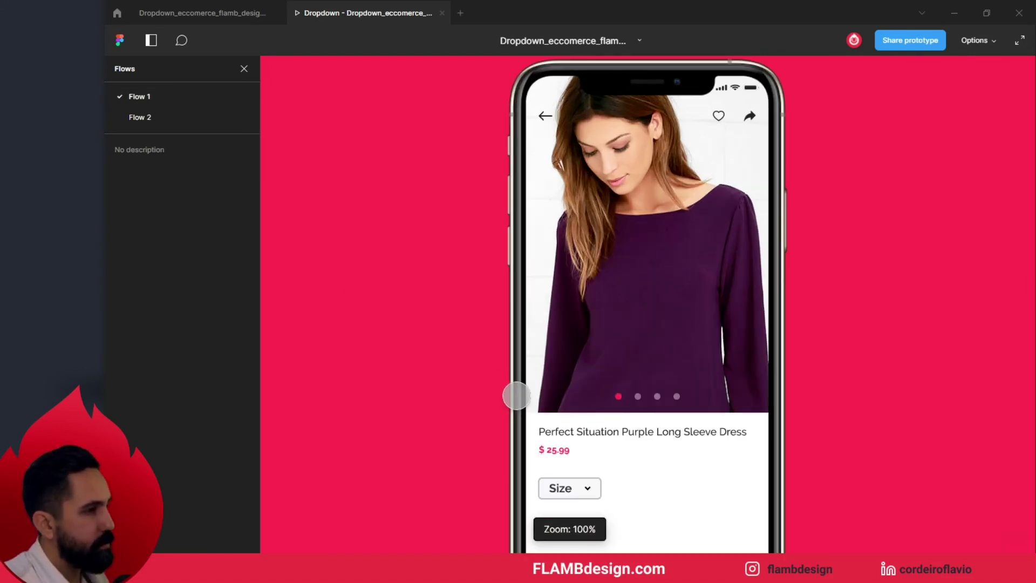
{"action": "scroll", "coordinate": [863, 432], "scroll_direction": "down", "scroll_amount": 2}
Step: Test the Size dropdown by choosing P, M, G, M and finally P
{"action": "left_click", "coordinate": [590, 423]}
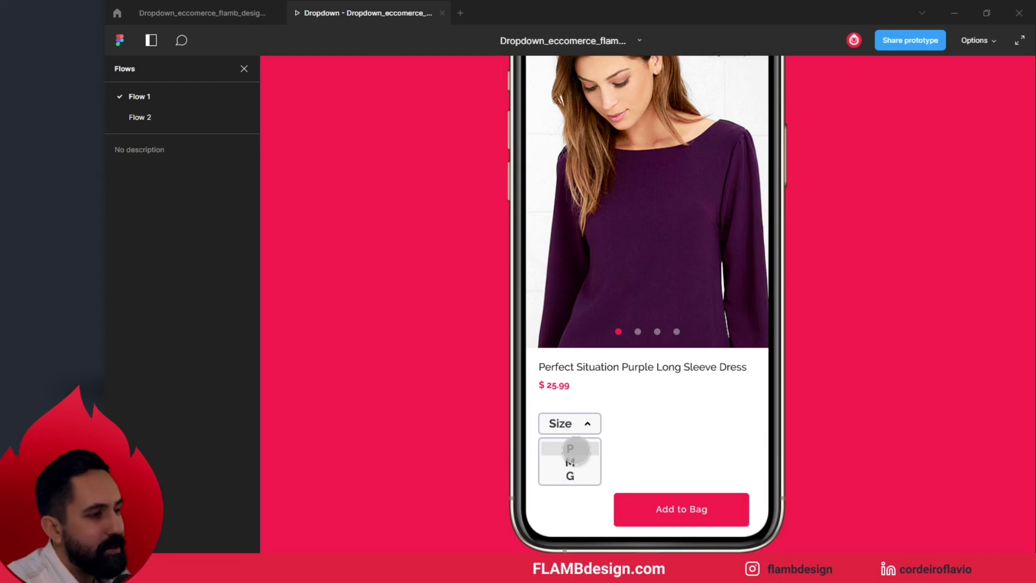
{"action": "left_click", "coordinate": [572, 449]}
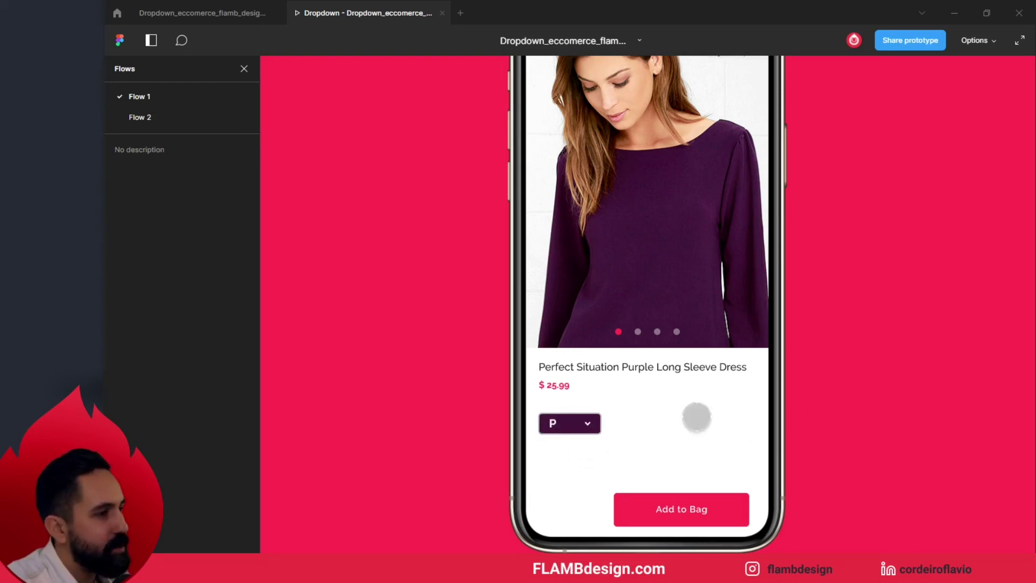
{"action": "left_click", "coordinate": [589, 424]}
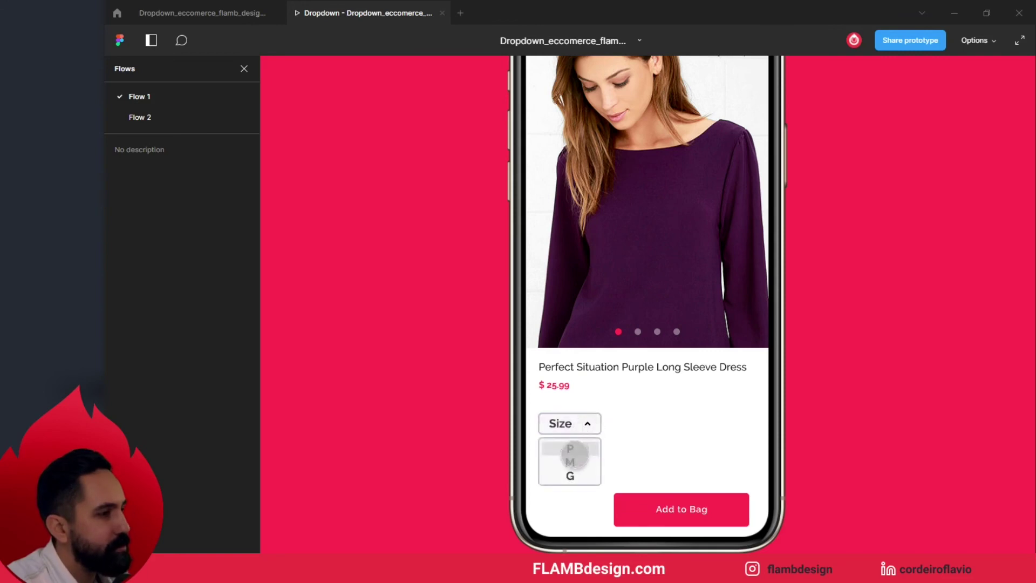
{"action": "left_click", "coordinate": [569, 461]}
{"action": "left_click", "coordinate": [581, 427]}
{"action": "left_click", "coordinate": [571, 474]}
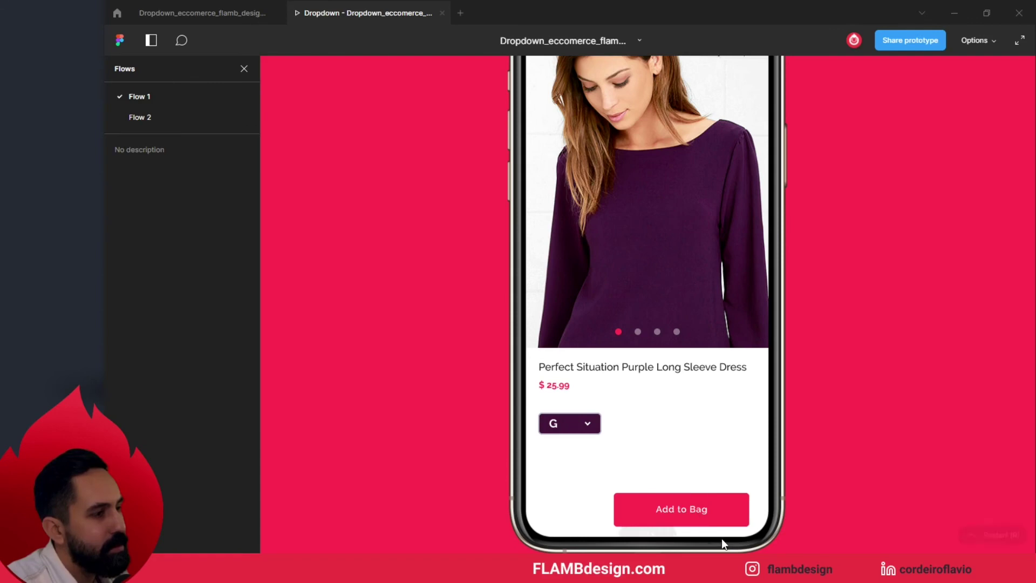
{"action": "left_click", "coordinate": [569, 422]}
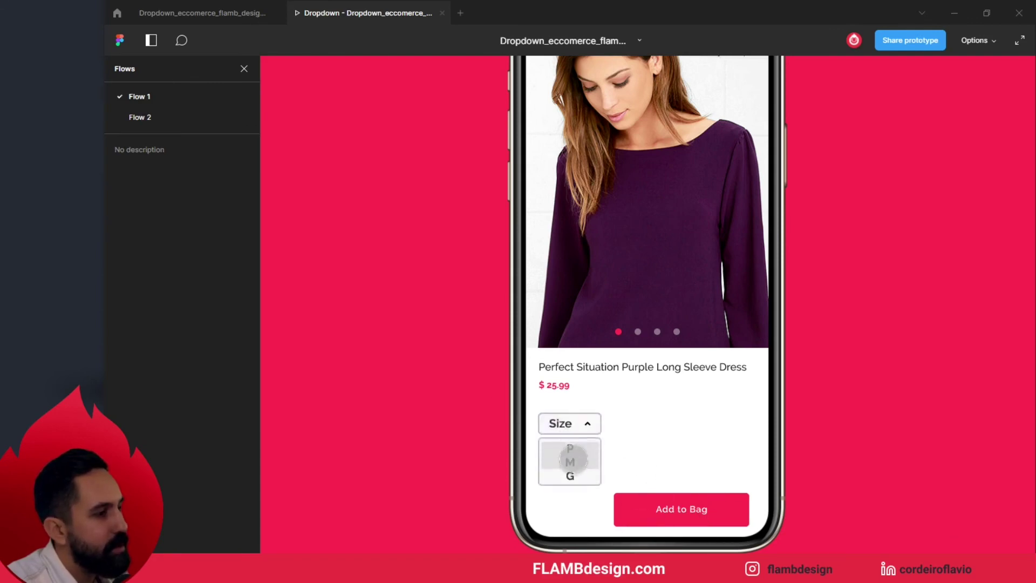
{"action": "left_click", "coordinate": [570, 462]}
{"action": "left_click", "coordinate": [571, 426]}
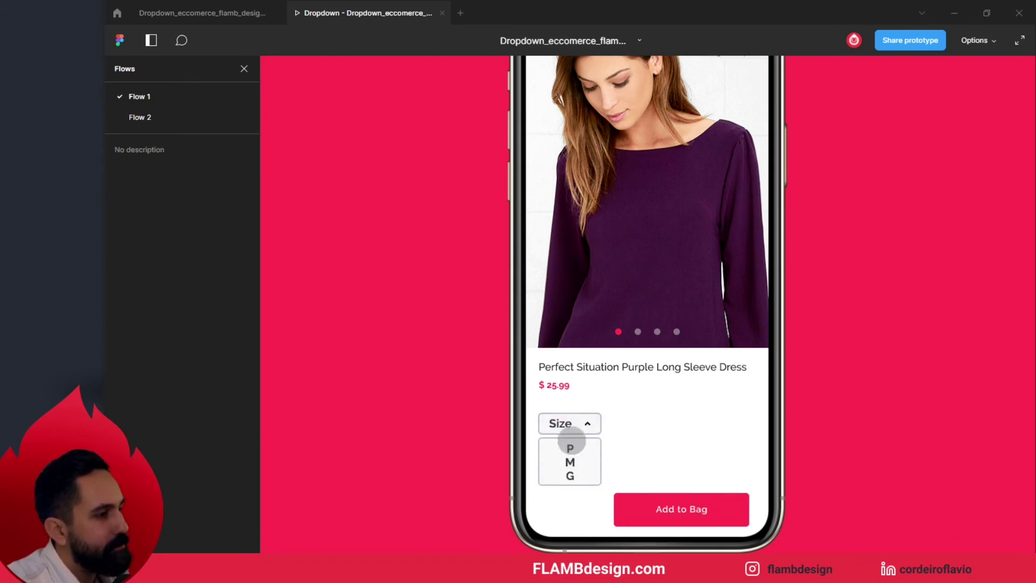
{"action": "left_click", "coordinate": [570, 447]}
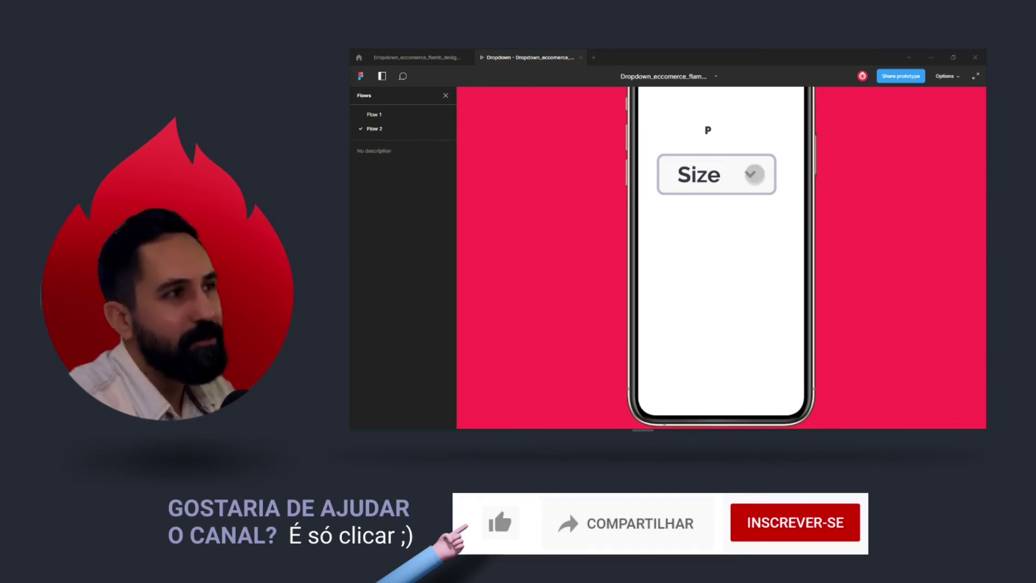
Step: Click the Size dropdown in the Flow 2 prototype to open its P/M/G options
{"action": "left_click", "coordinate": [754, 174]}
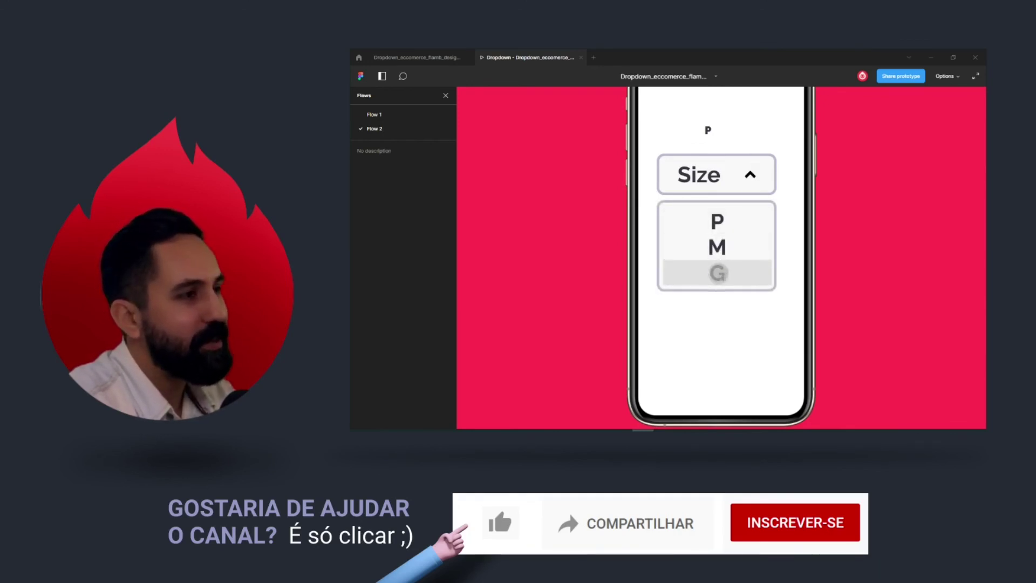